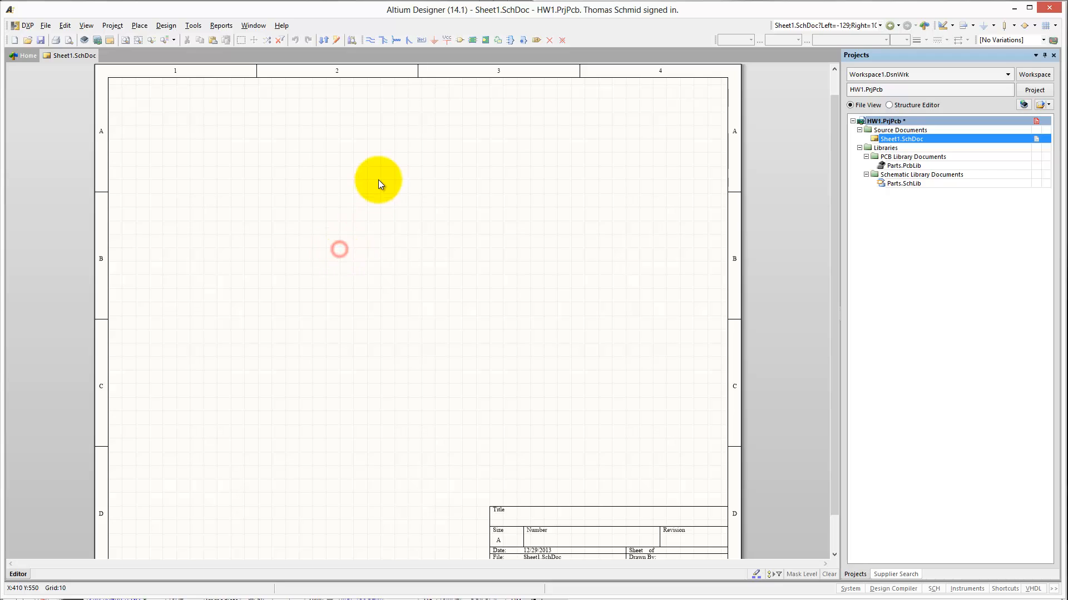
pyautogui.rightClick(417, 155)
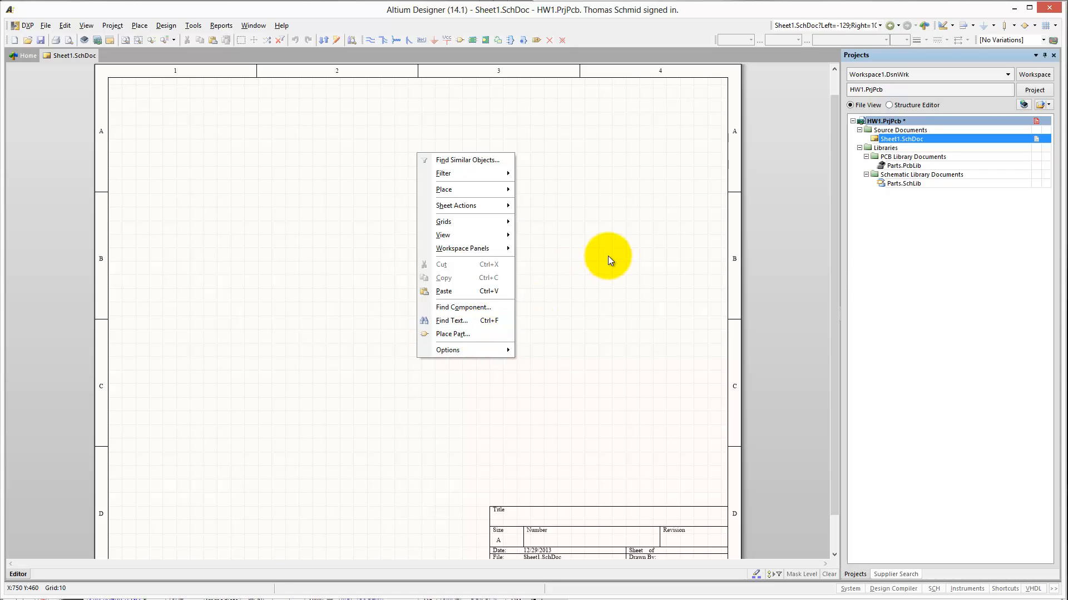
pyautogui.click(595, 255)
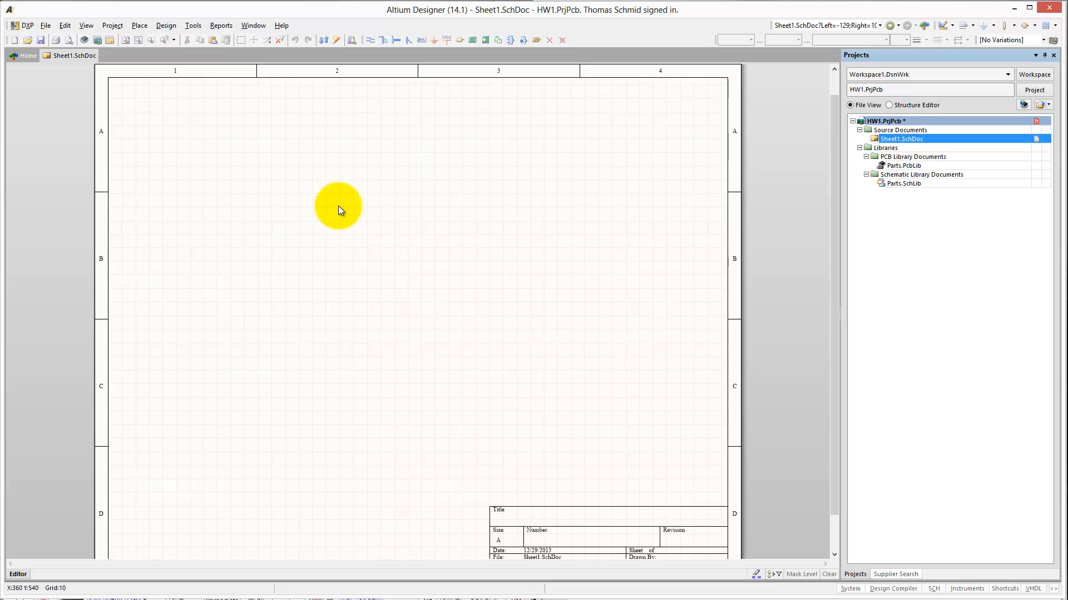
# - Review the symbol and footprint previews of the components in Parts.SchLib, including the resistors, the MSP430 microcontroller and the push switch
pyautogui.press('p')
pyautogui.press('p')
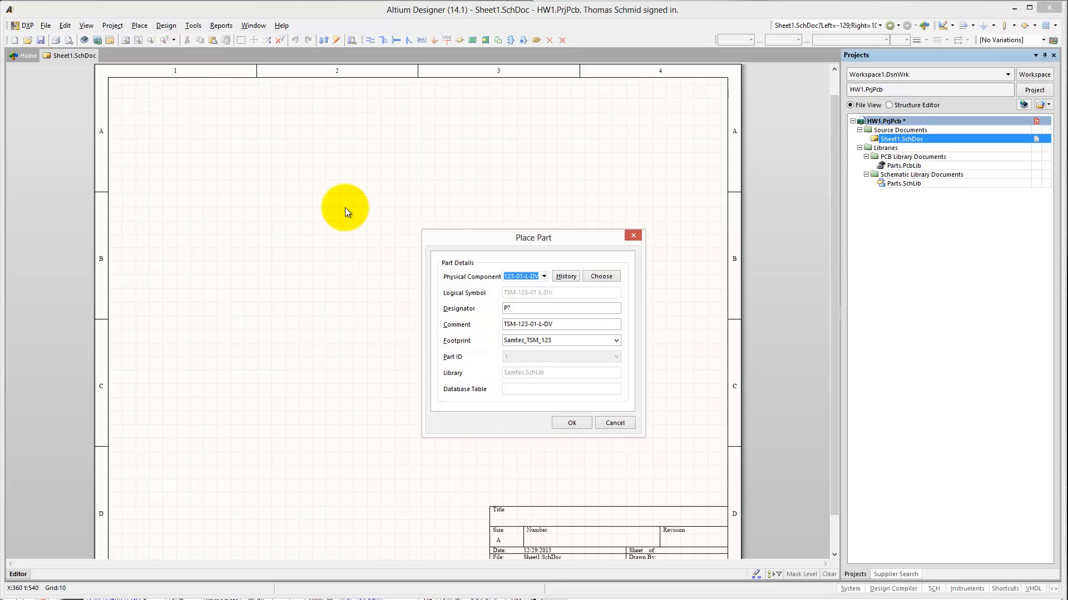
pyautogui.click(602, 277)
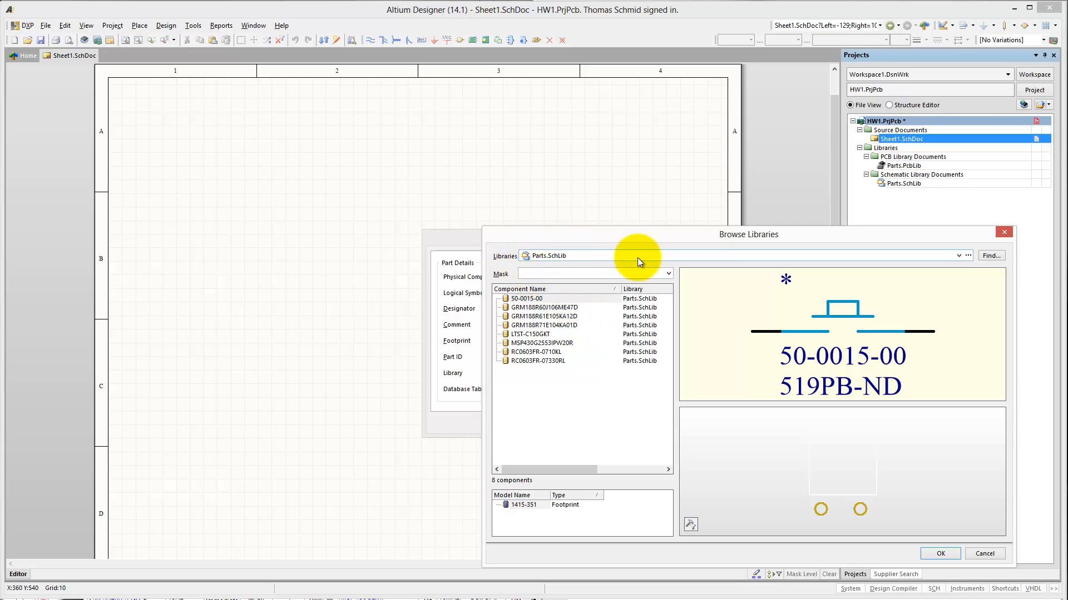
pyautogui.click(522, 307)
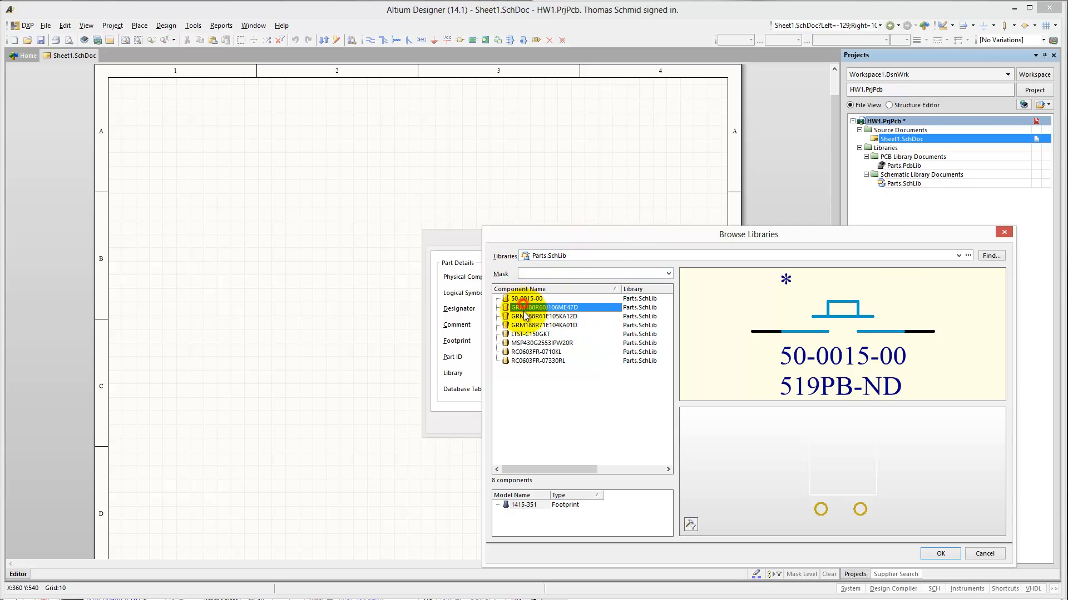
pyautogui.moveTo(524, 312); pyautogui.dragTo(529, 360)
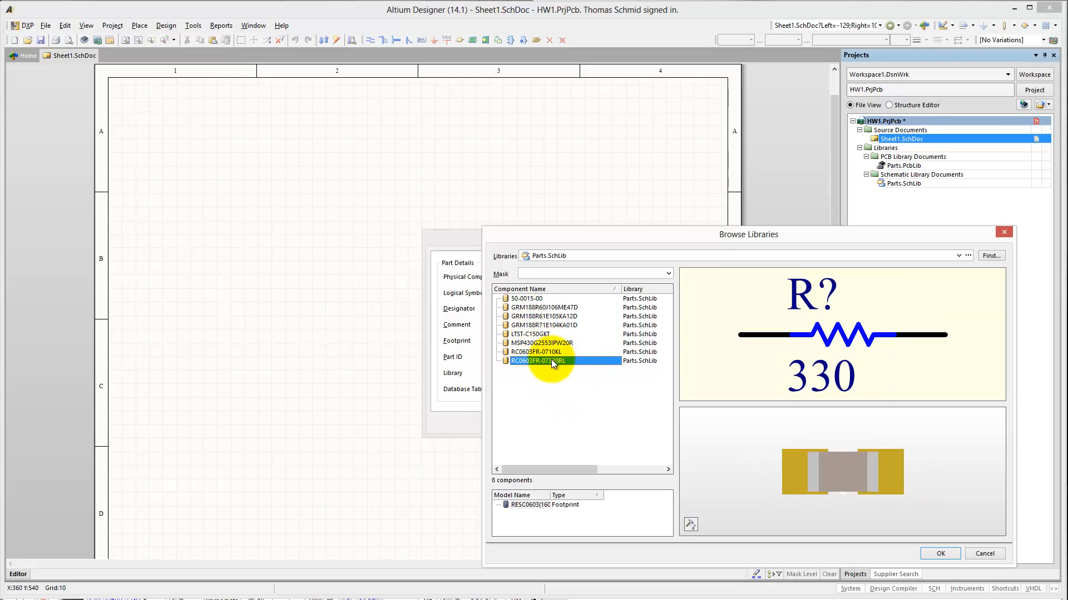
pyautogui.click(526, 351)
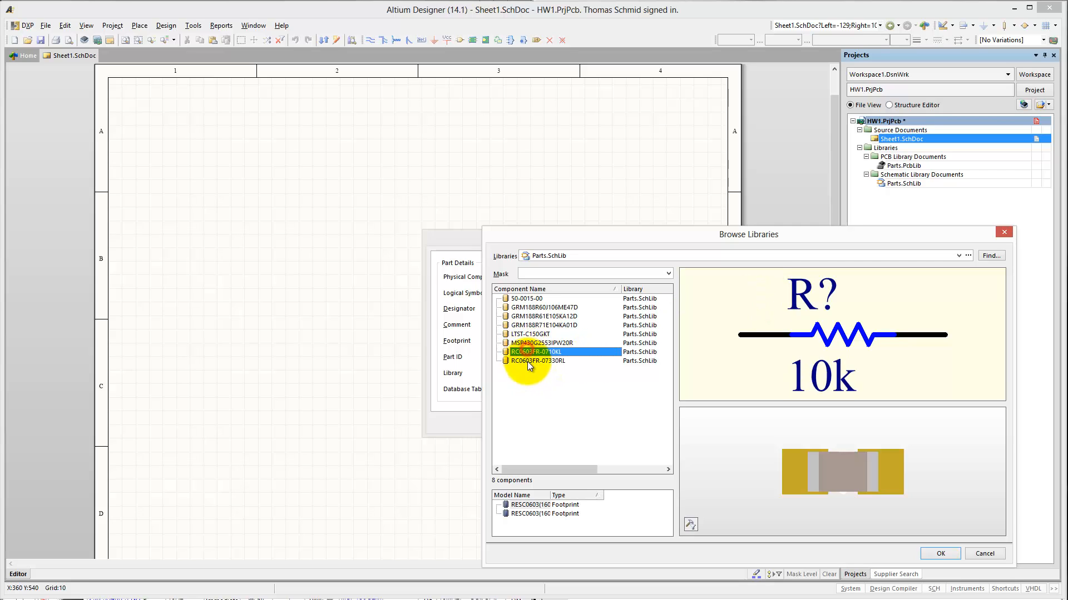
pyautogui.click(526, 358)
pyautogui.click(530, 343)
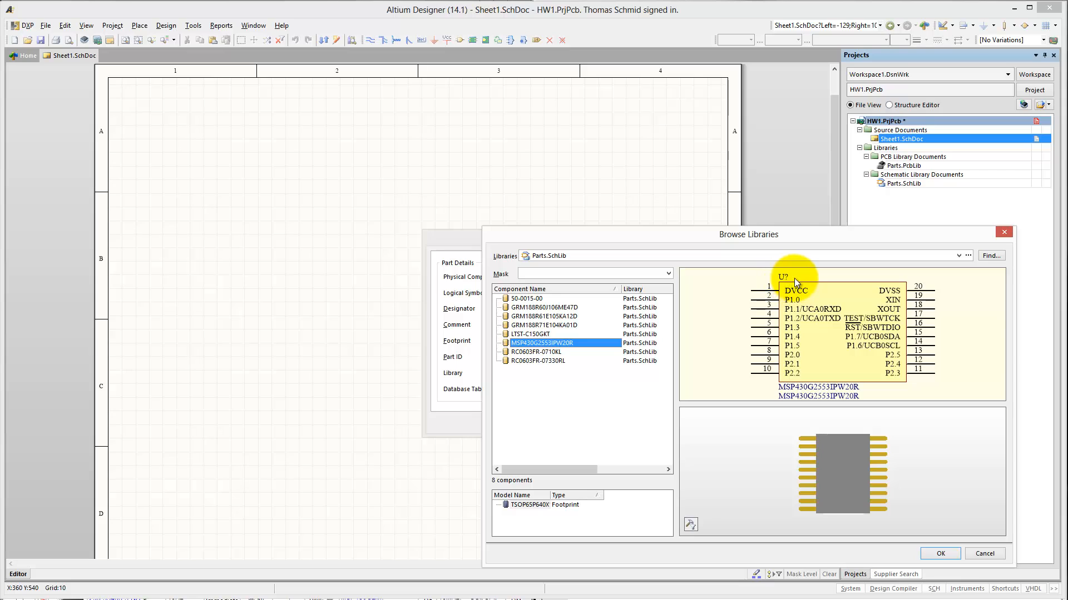
pyautogui.click(520, 299)
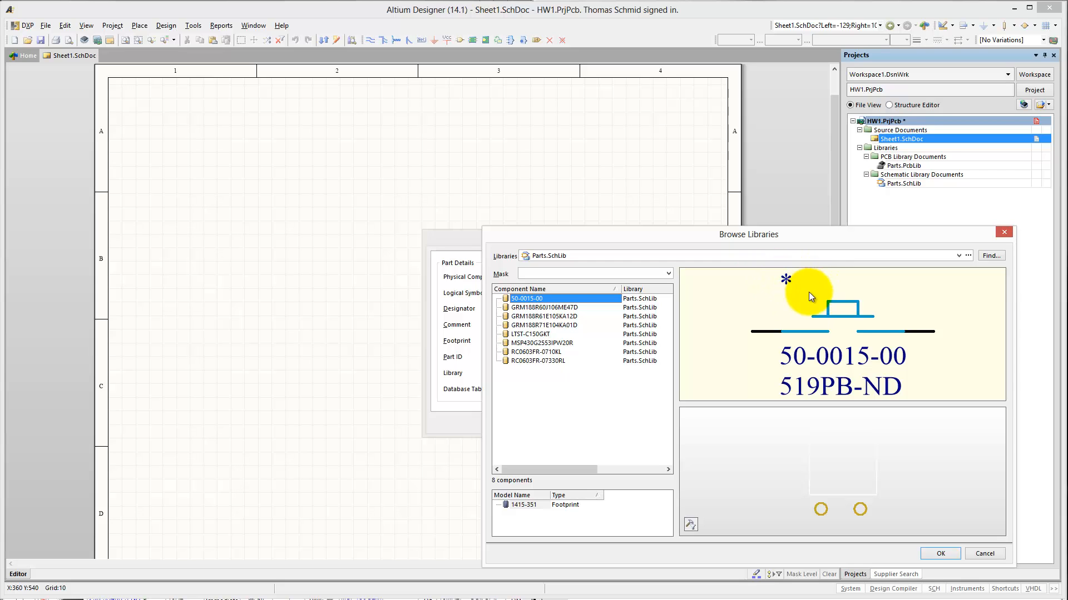
pyautogui.click(980, 553)
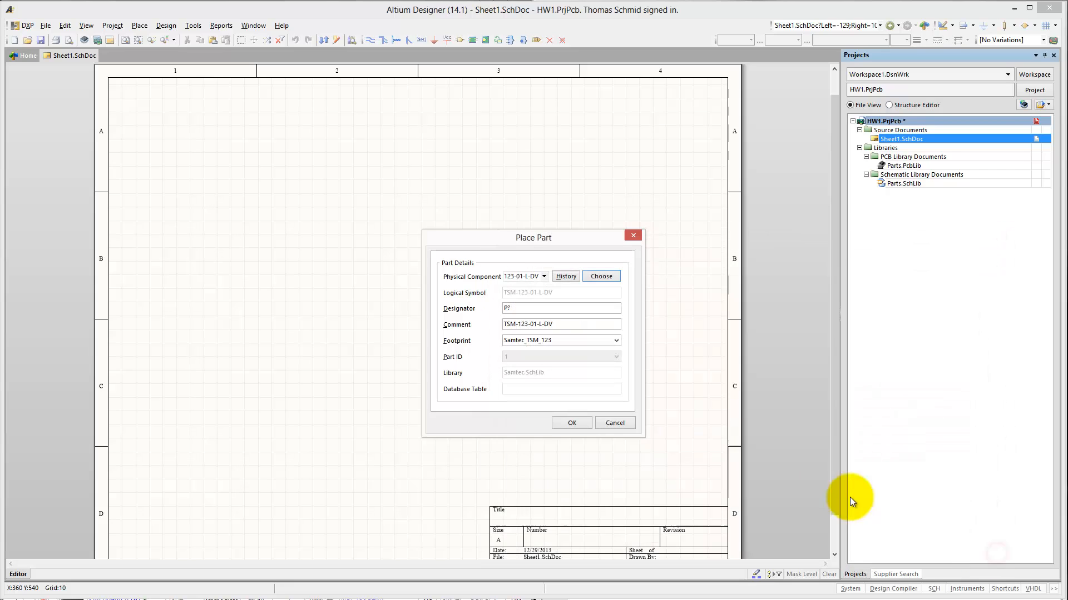
pyautogui.click(615, 423)
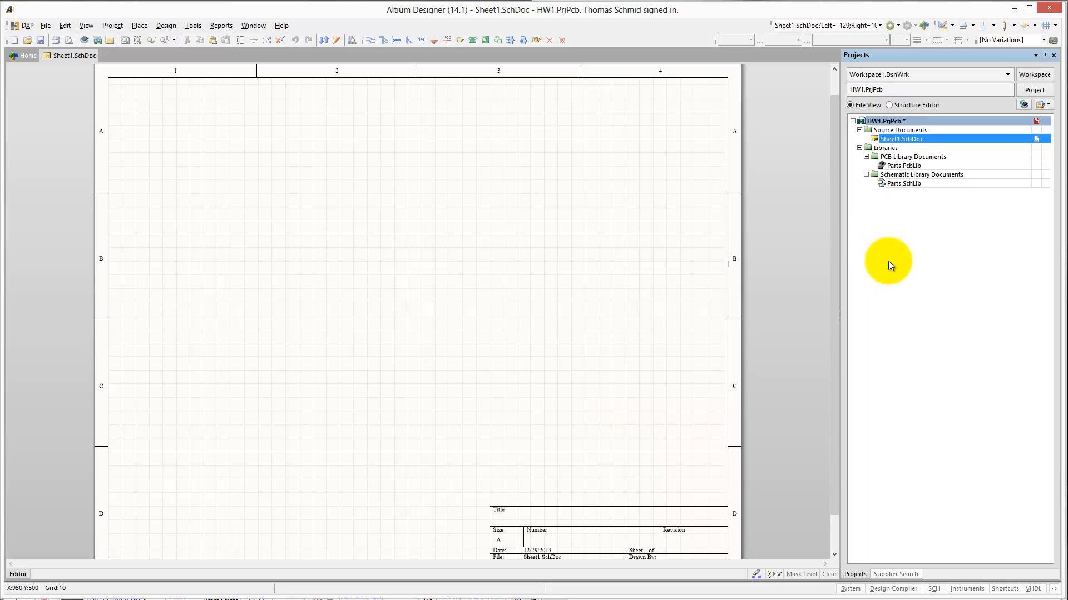
# - In Parts.SchLib, give component 50-0015-00 the default designator SW?, hide its comment and Supplier Part Number 1, and save the library
pyautogui.doubleClick(901, 185)
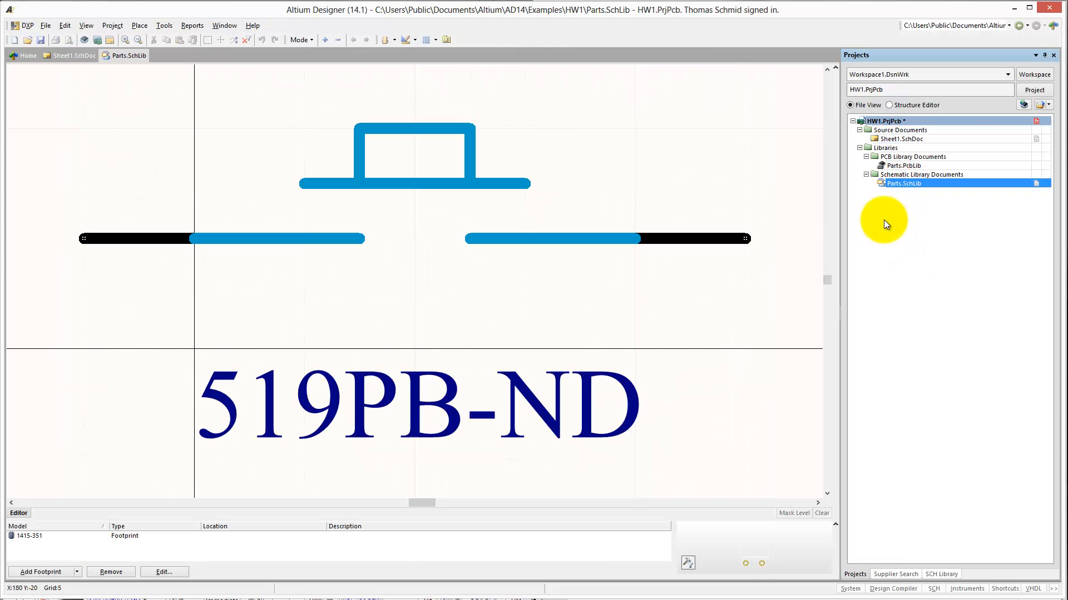
pyautogui.click(936, 574)
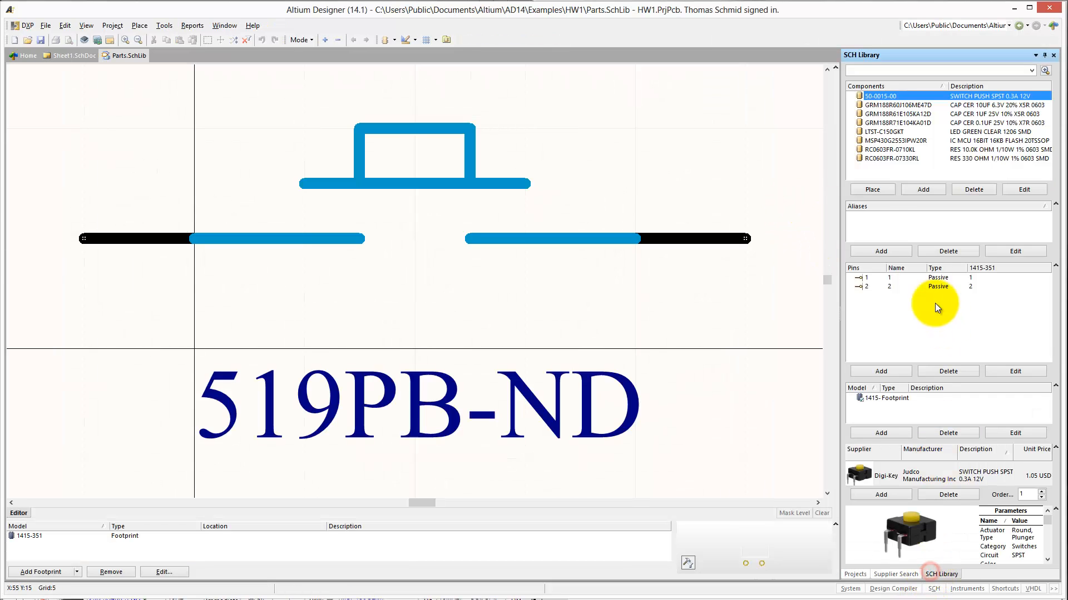
pyautogui.doubleClick(879, 96)
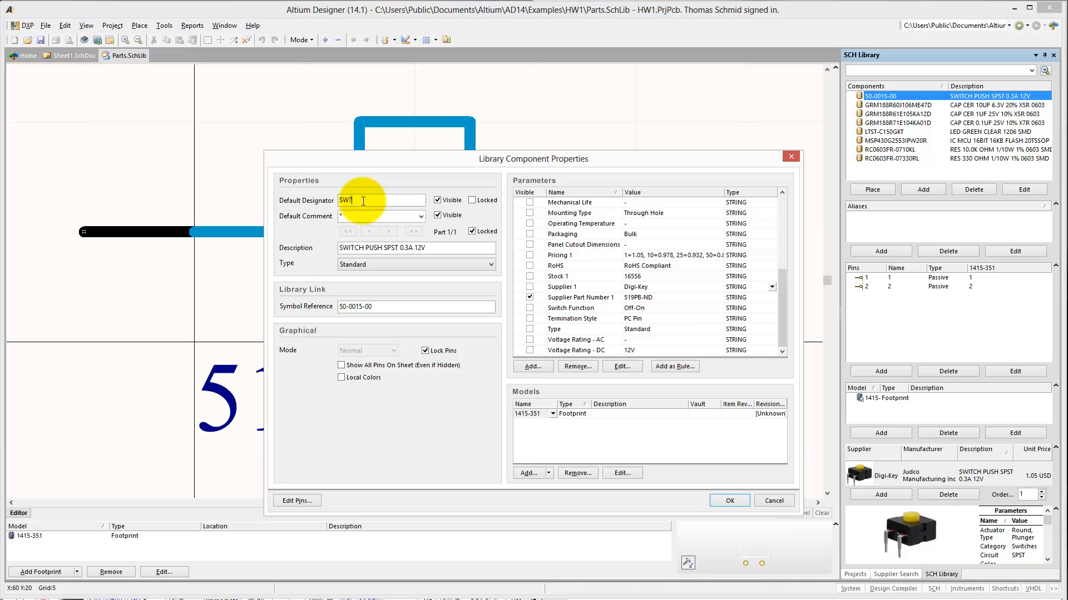
pyautogui.click(443, 216)
pyautogui.click(529, 297)
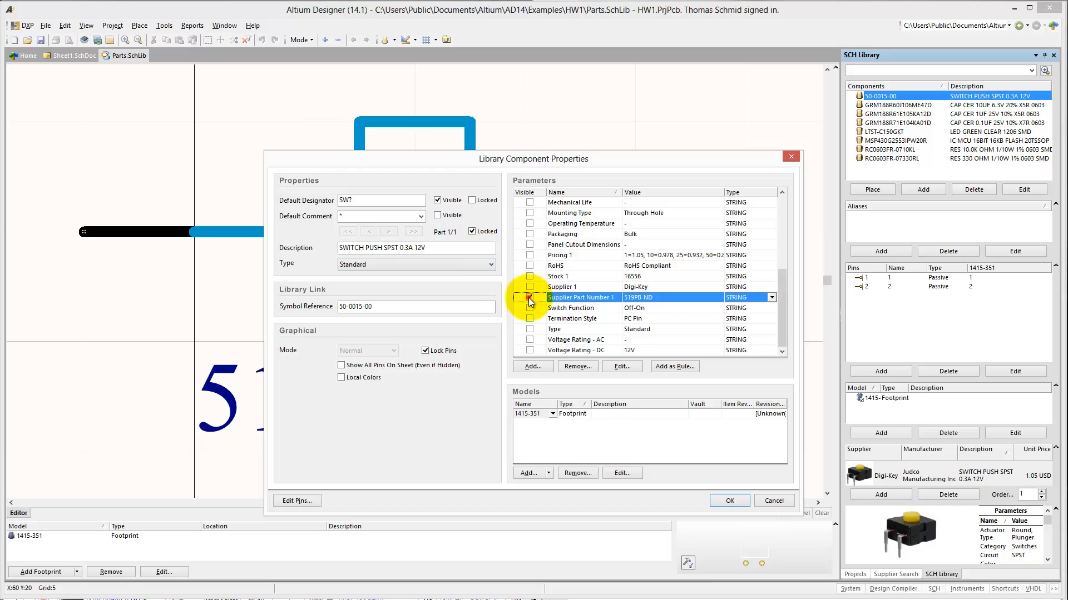
pyautogui.click(724, 499)
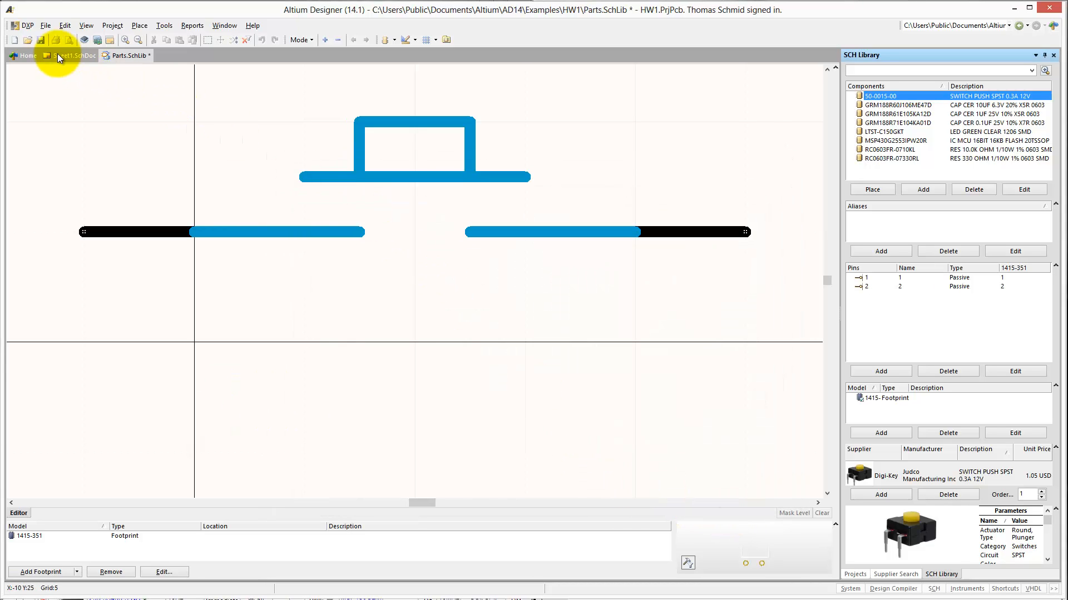
pyautogui.click(41, 39)
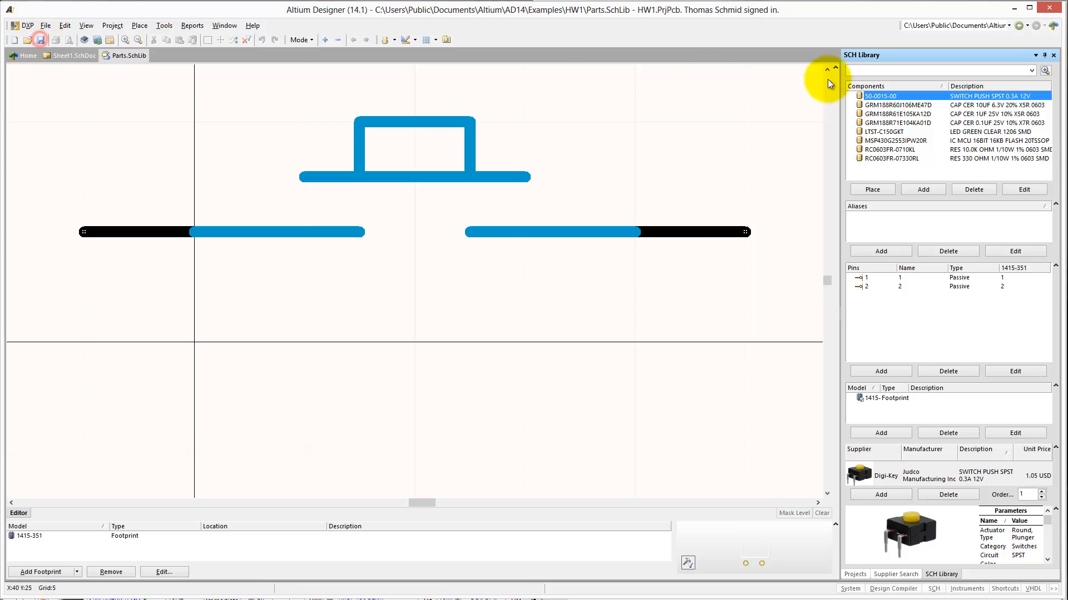
# - Give the LTST-C150GKT LED the default designator D?, hide its comment and Supplier Part Number 1, and save the library
pyautogui.doubleClick(885, 106)
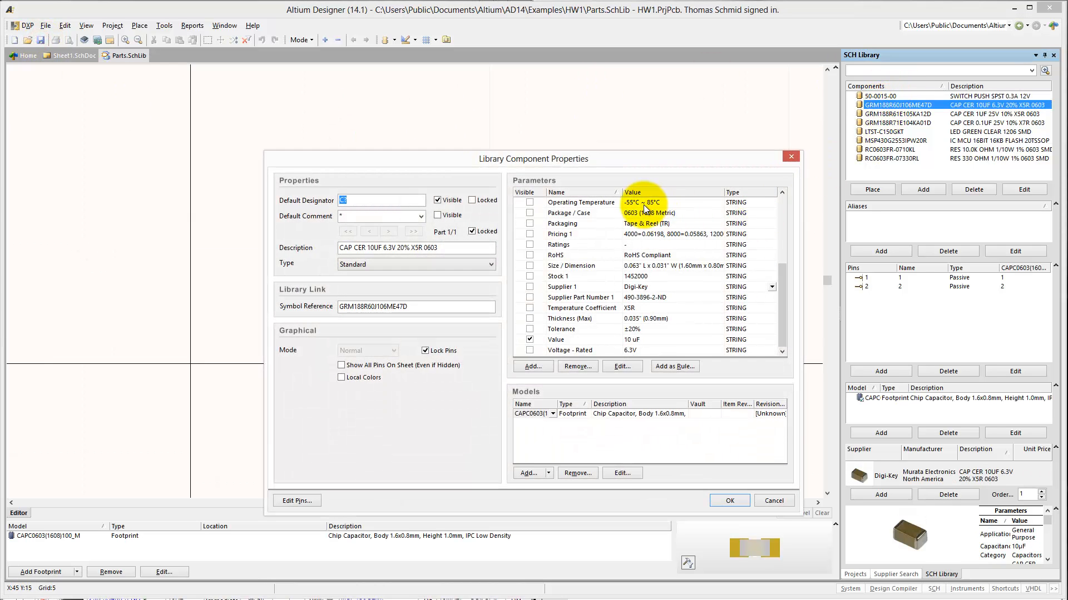
pyautogui.press('Escape')
pyautogui.doubleClick(877, 134)
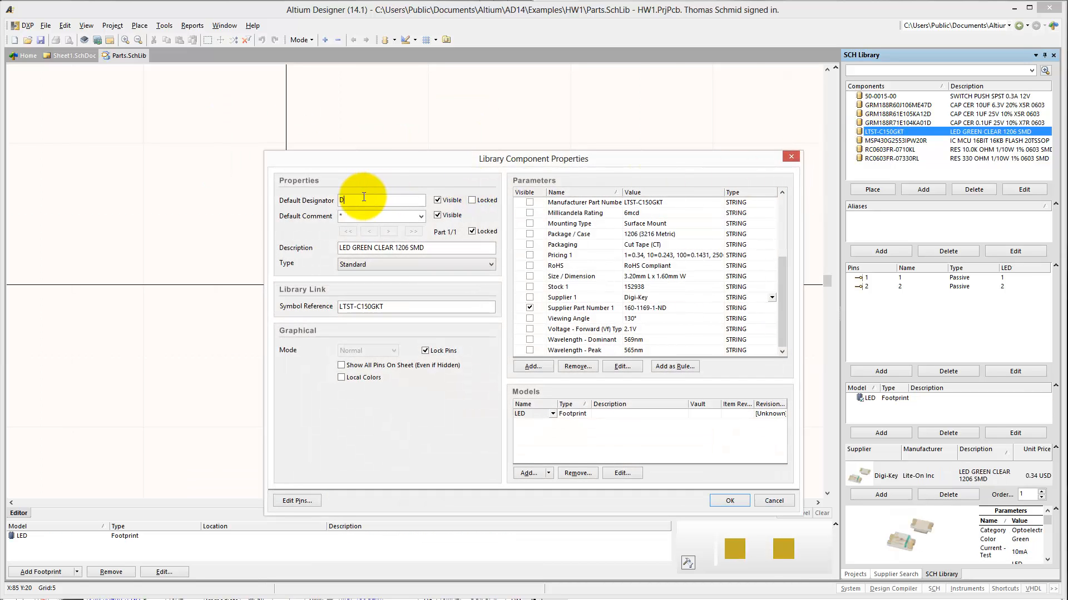
pyautogui.click(438, 215)
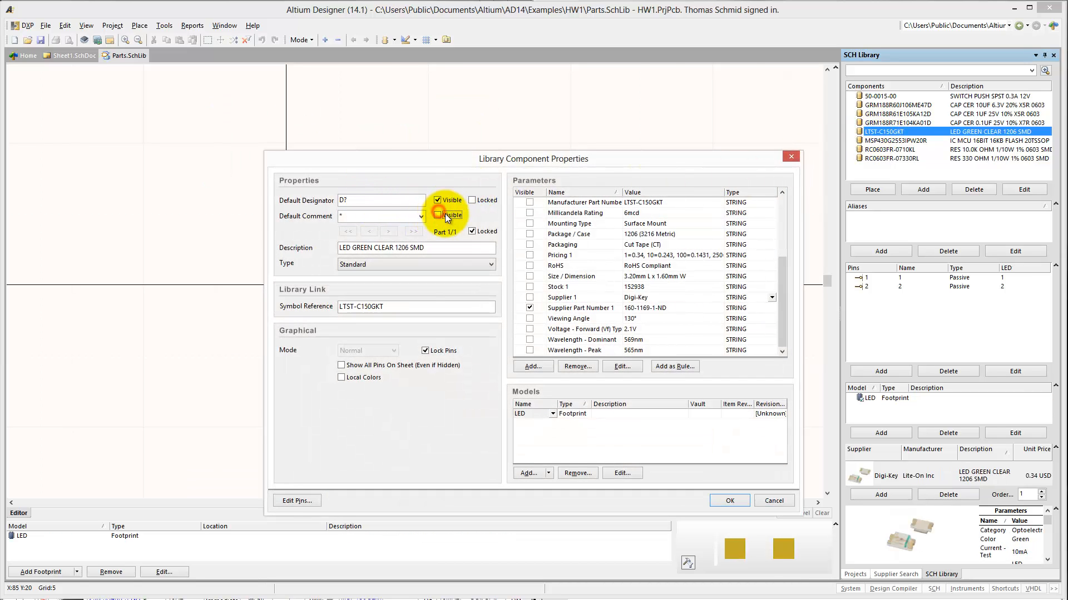
pyautogui.click(530, 308)
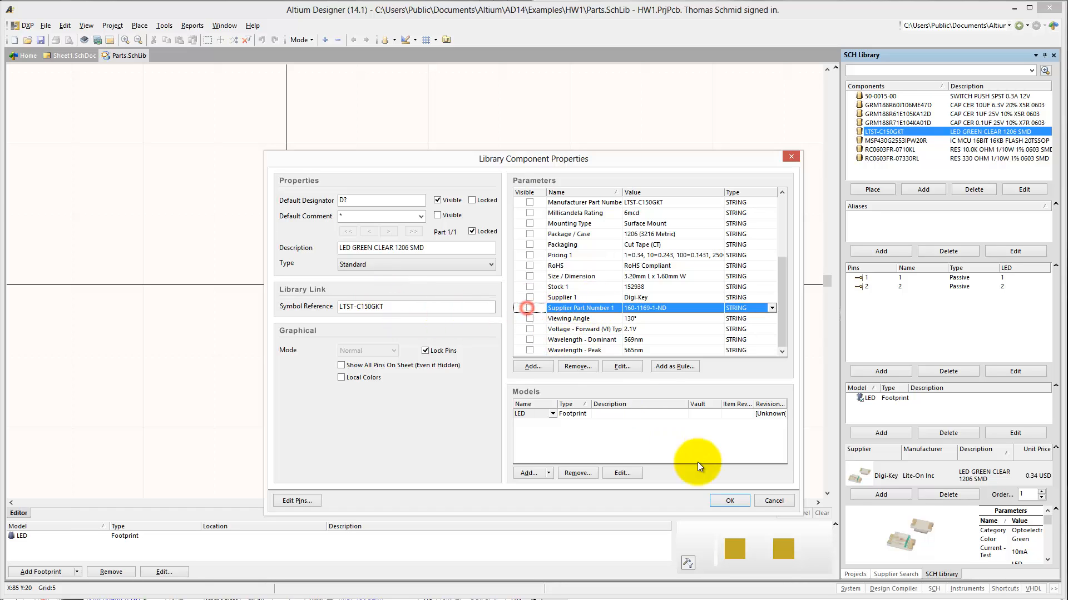
pyautogui.click(733, 499)
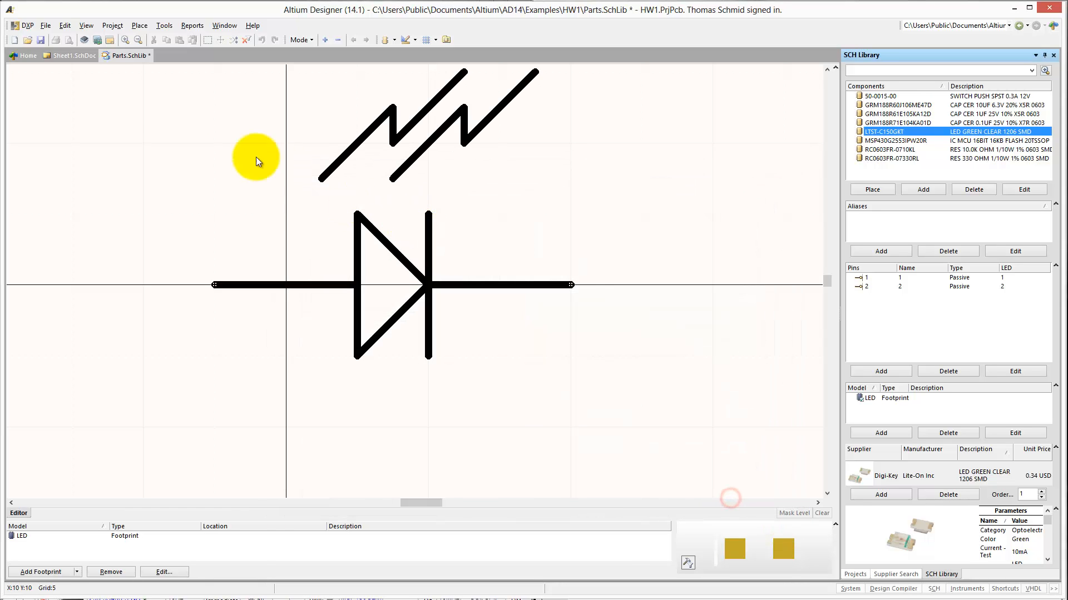
pyautogui.click(40, 41)
pyautogui.click(885, 140)
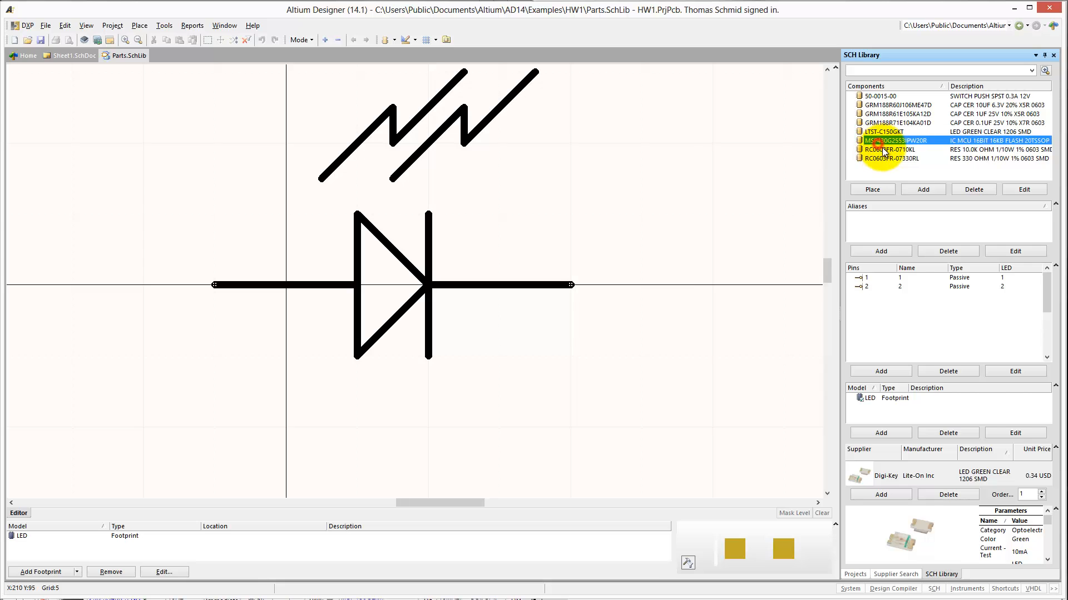
pyautogui.click(884, 150)
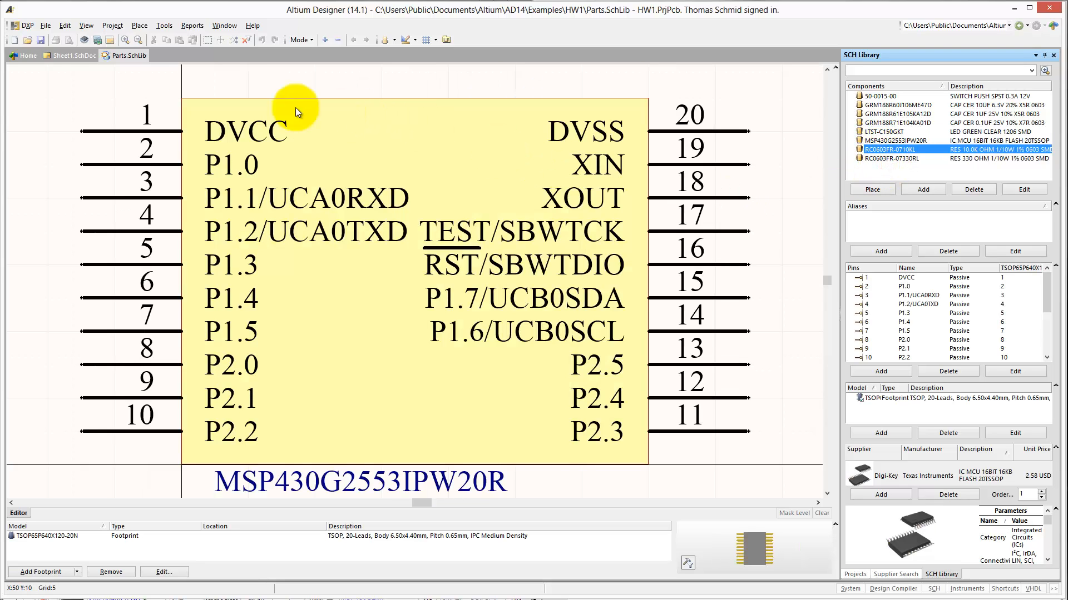
# - Save the schematic Sheet1.SchDoc as HW1 in the HW1 project folder
pyautogui.click(72, 54)
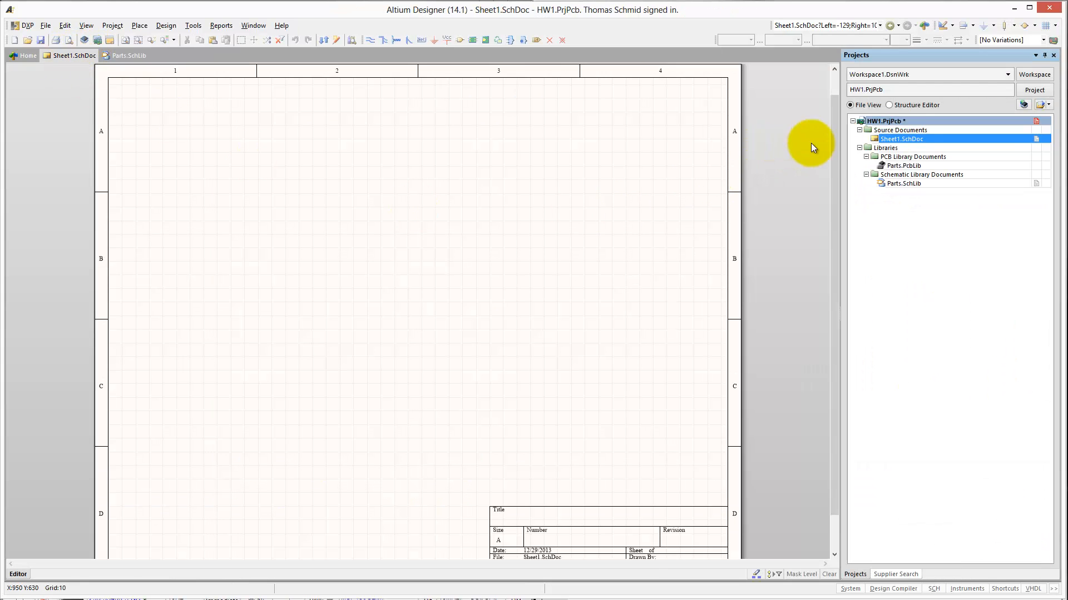
pyautogui.rightClick(892, 138)
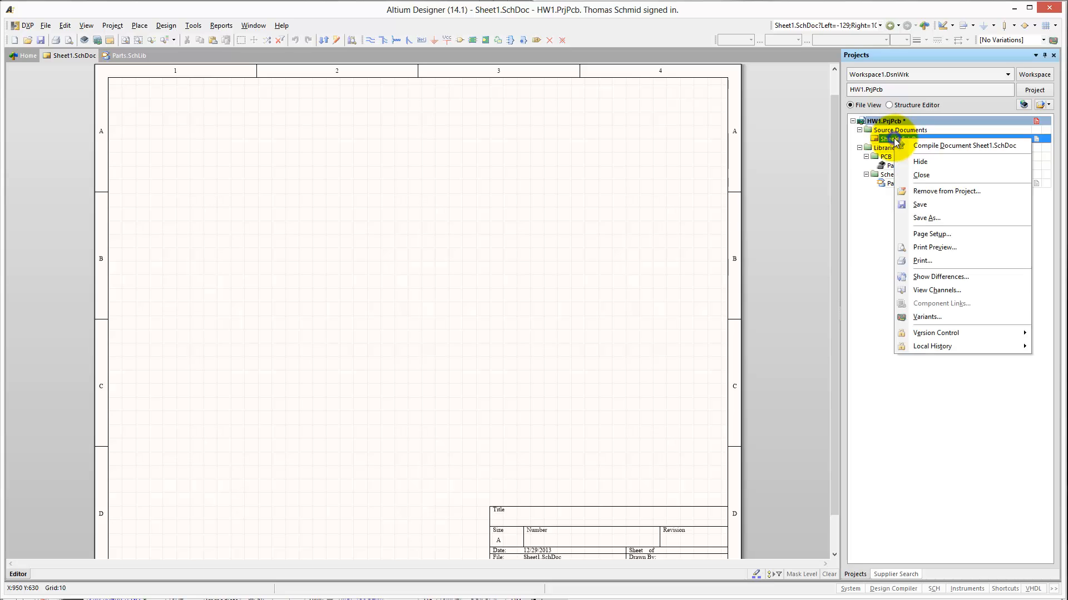
pyautogui.click(947, 205)
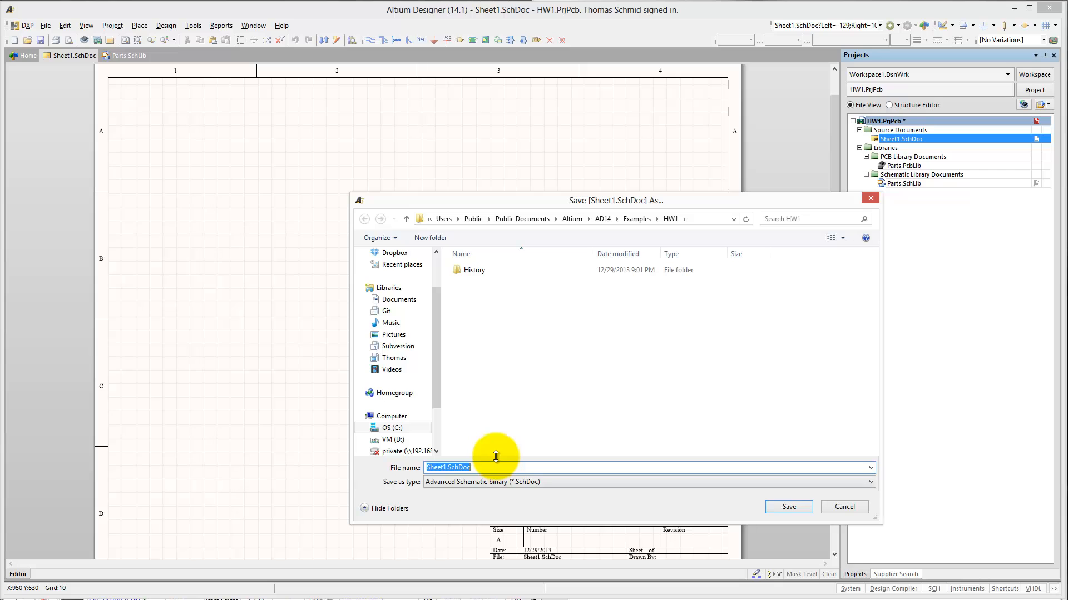
pyautogui.write('Sc')
pyautogui.write('HW1')
pyautogui.press('Return')
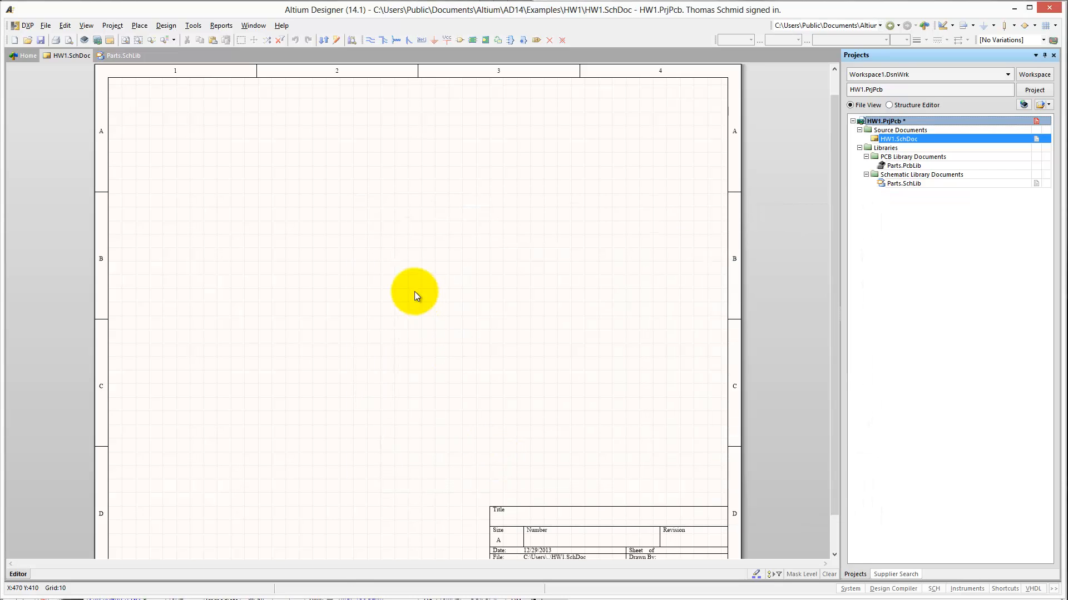
# - Place the push switch 50-0015-00 from Parts.SchLib on the schematic in sheet zone B1
pyautogui.click(324, 176)
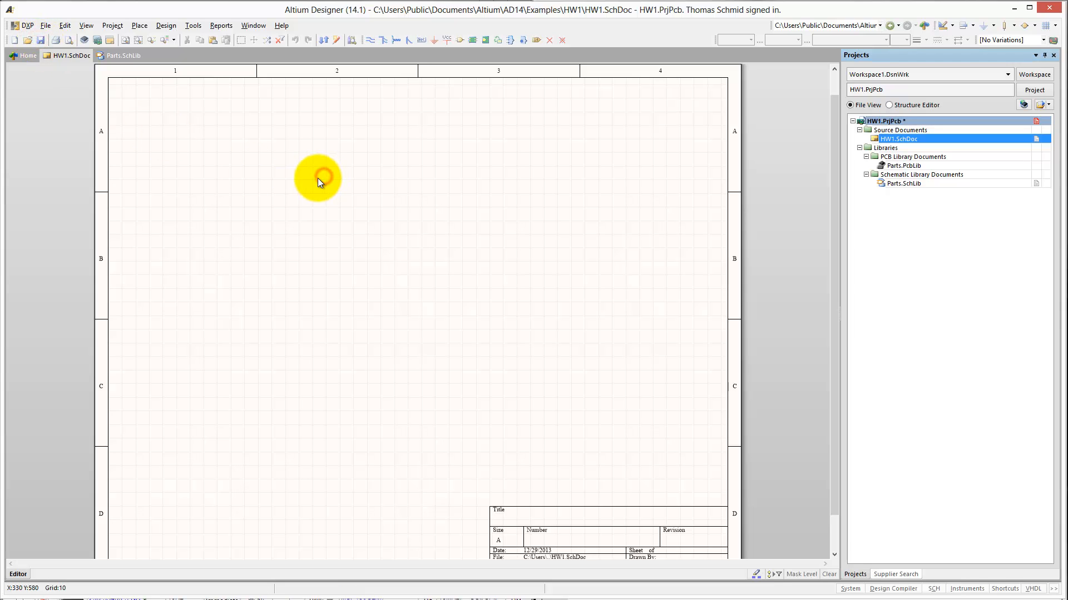
pyautogui.press('p')
pyautogui.press('p')
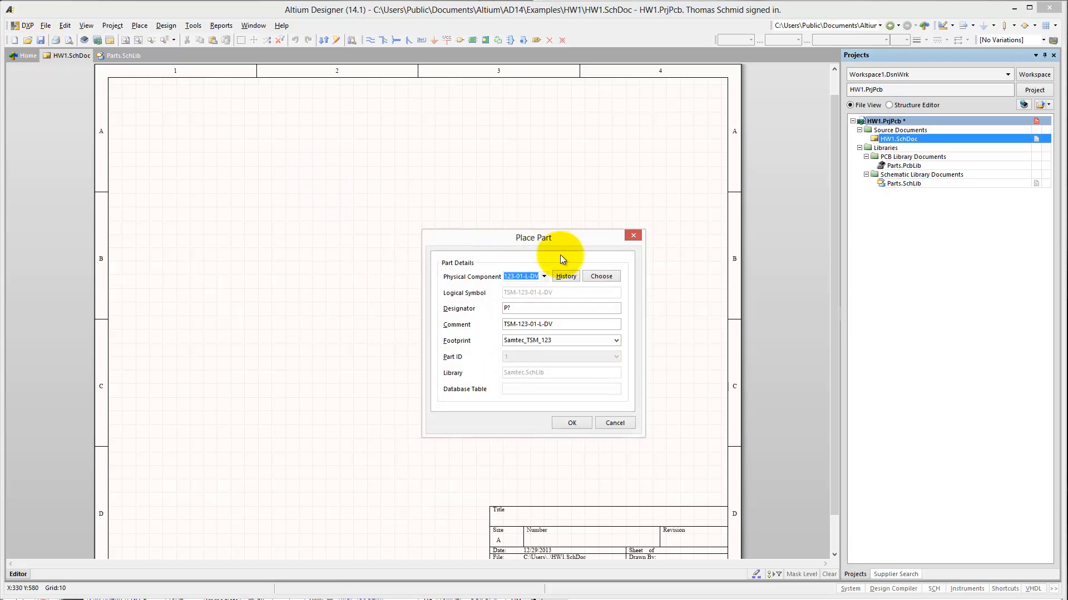
pyautogui.click(600, 278)
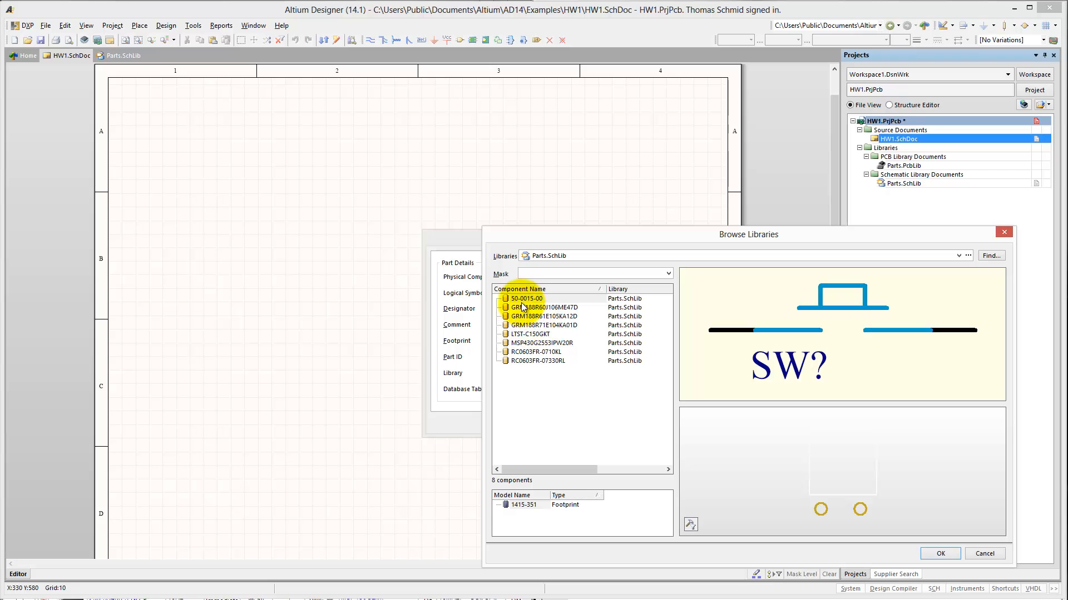
pyautogui.click(520, 298)
pyautogui.click(940, 554)
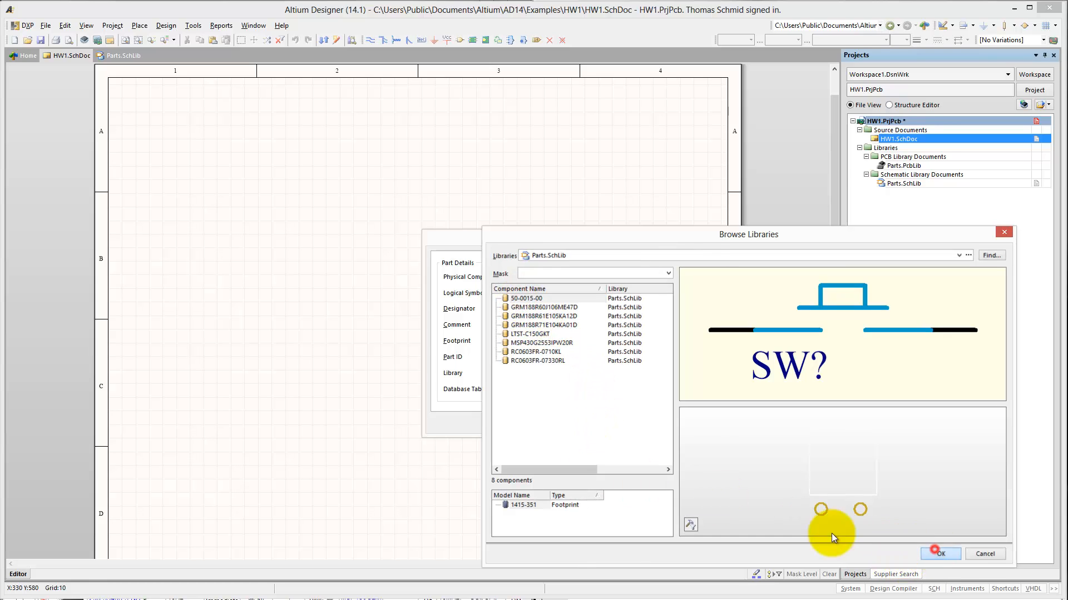
pyautogui.click(570, 422)
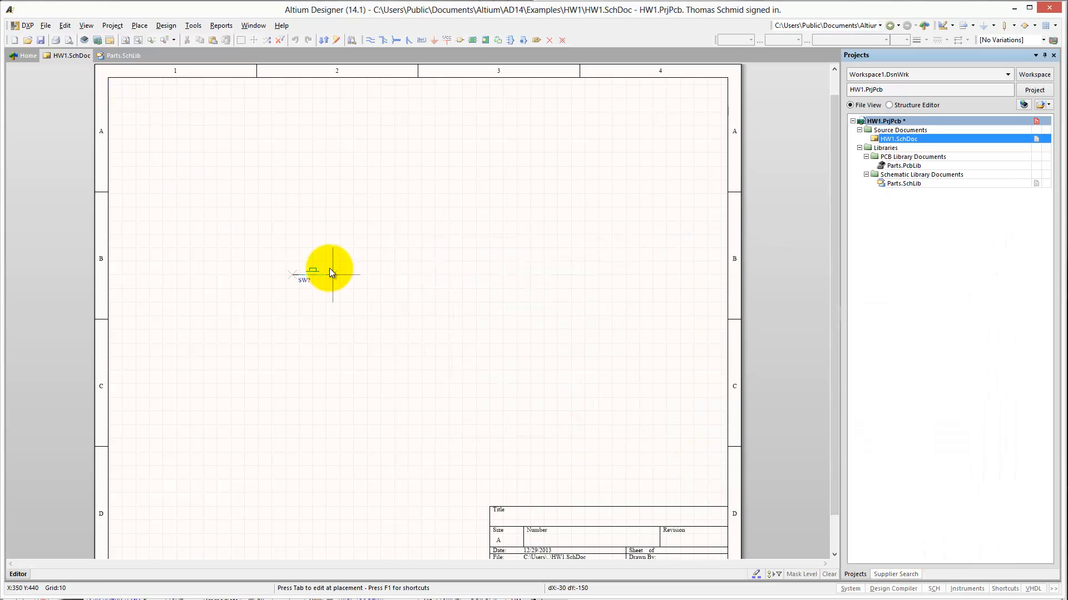
pyautogui.click(271, 228)
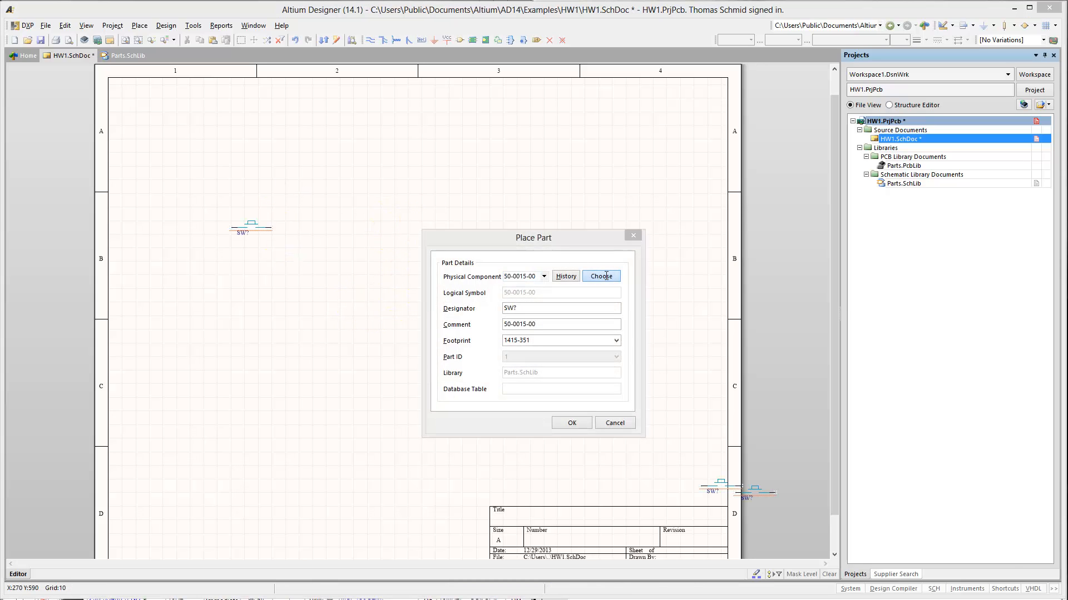
# - Place the MSP430G2553IPW20R from Parts.SchLib on the schematic in sheet zone B2
pyautogui.click(601, 277)
pyautogui.click(533, 343)
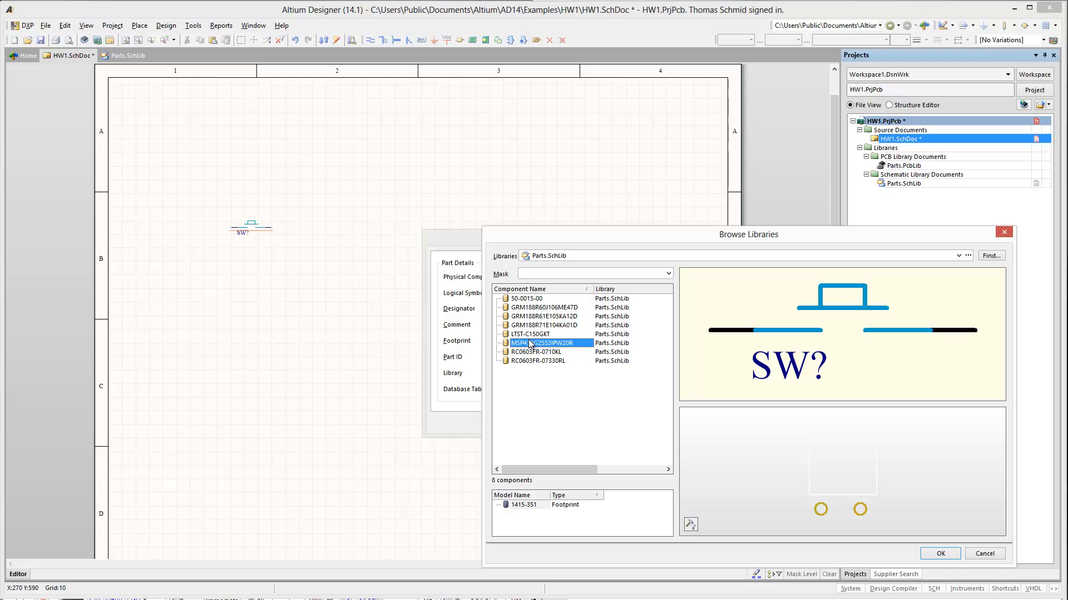
pyautogui.click(940, 554)
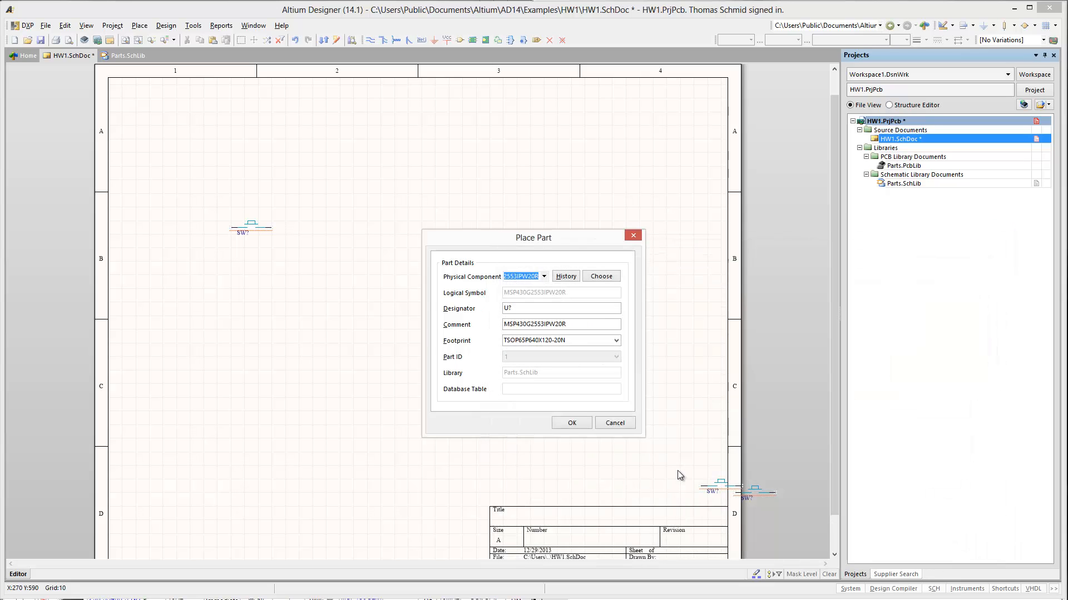
pyautogui.click(565, 427)
pyautogui.click(340, 252)
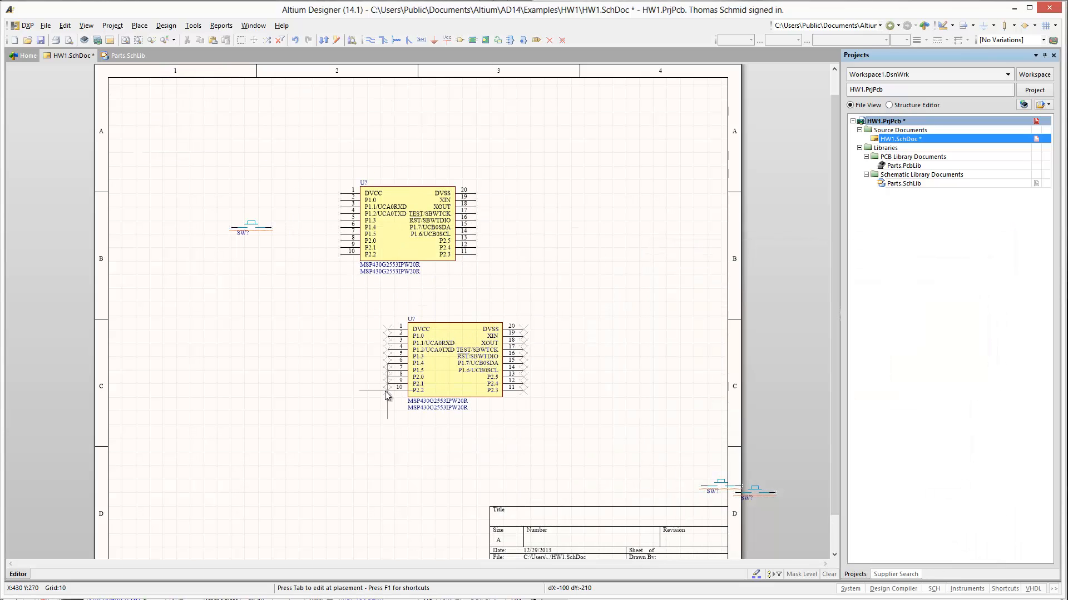
pyautogui.press('Escape')
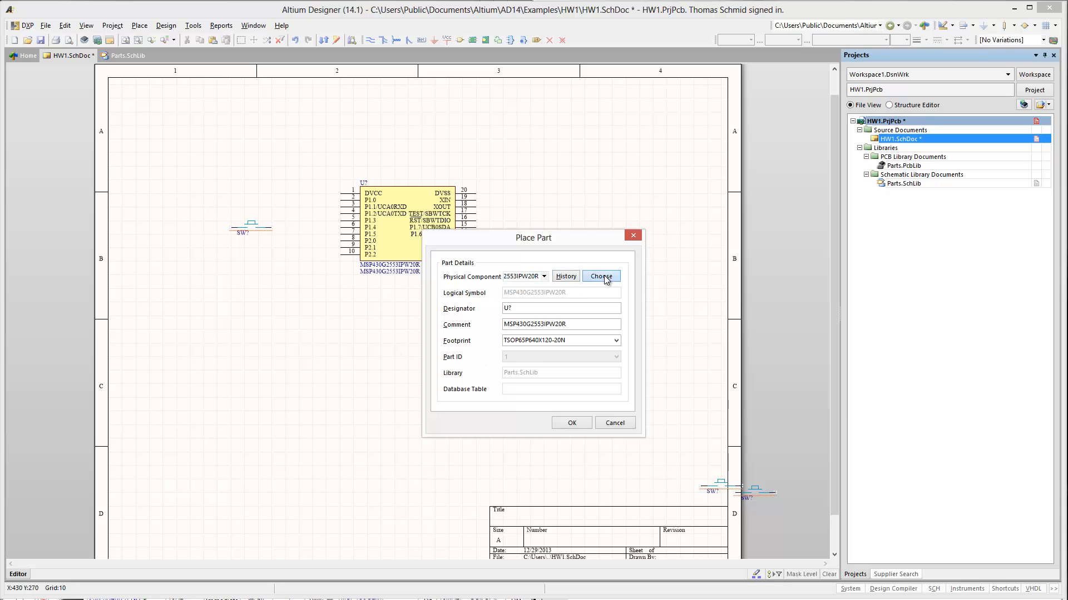
# - Place four LTST-C150GKT LEDs from Parts.SchLib in a loose column below the push switch
pyautogui.click(606, 280)
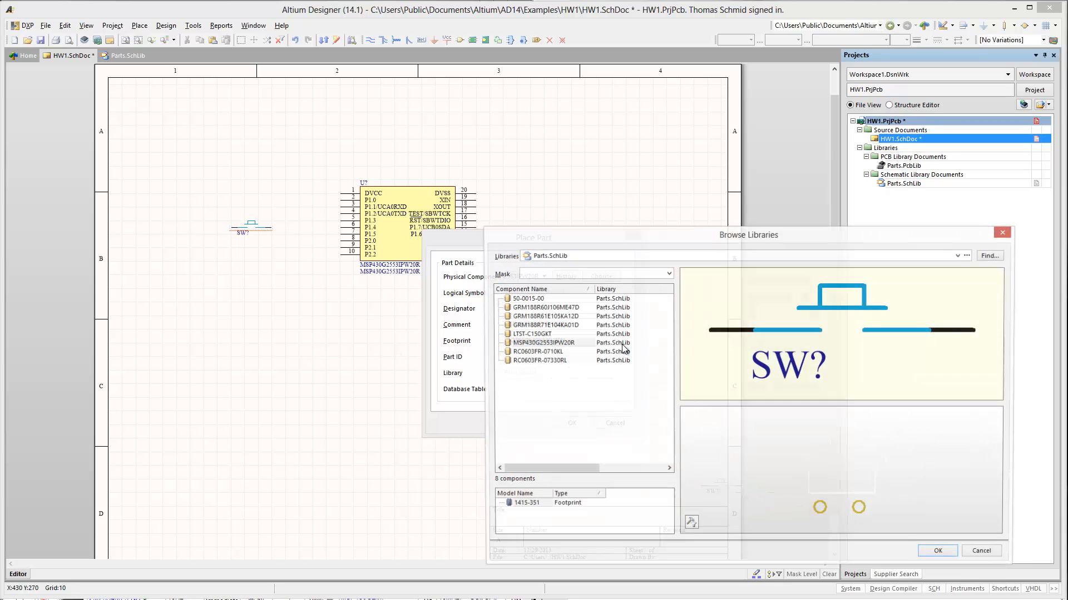
pyautogui.click(528, 334)
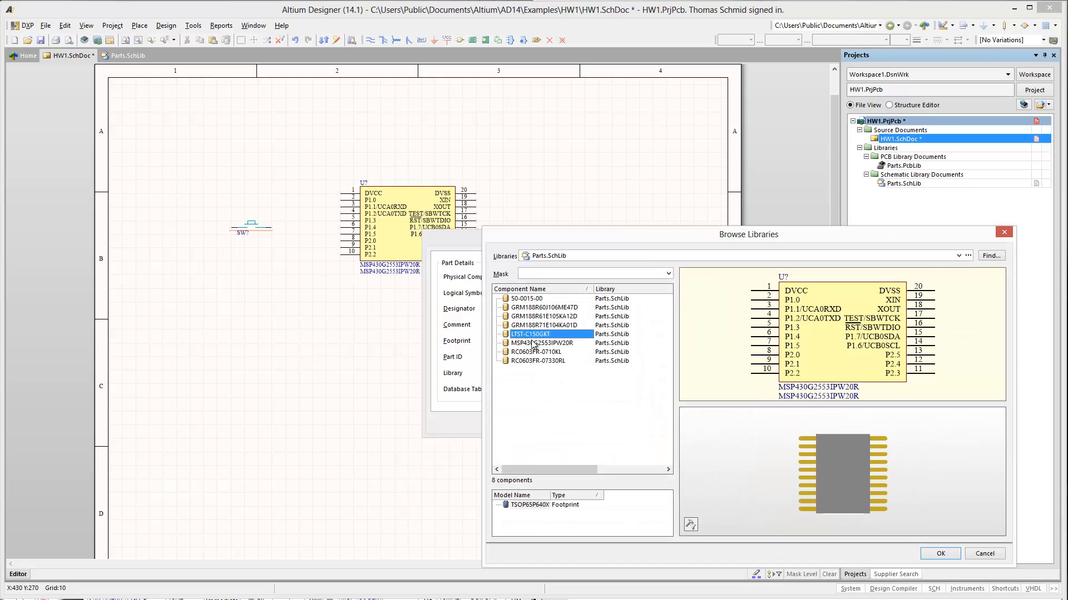
pyautogui.click(940, 554)
pyautogui.click(571, 426)
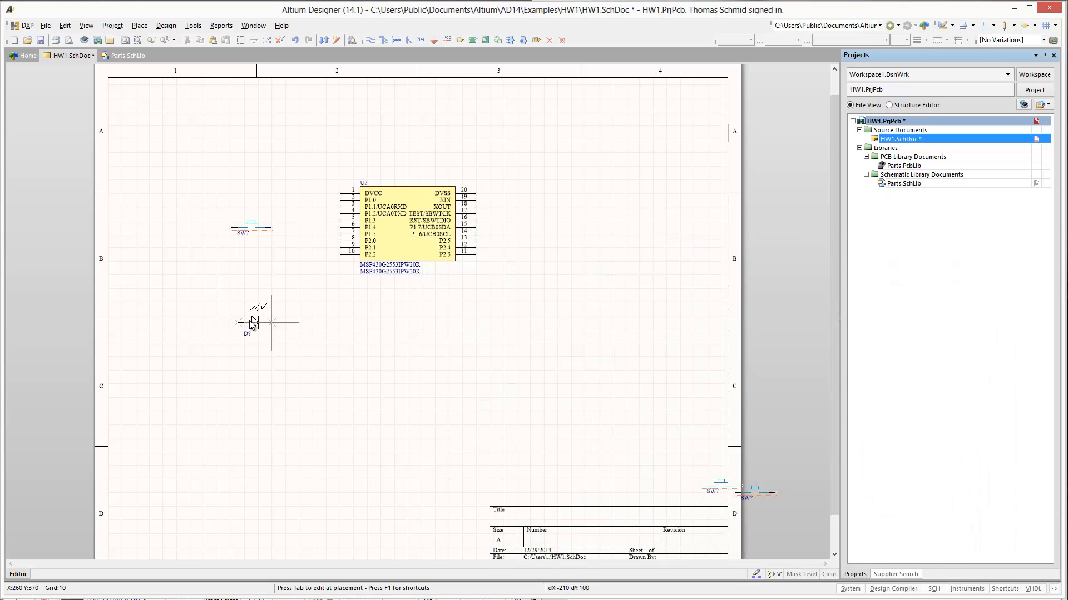
pyautogui.click(204, 316)
pyautogui.click(237, 350)
pyautogui.click(211, 370)
pyautogui.click(204, 405)
pyautogui.rightClick(208, 419)
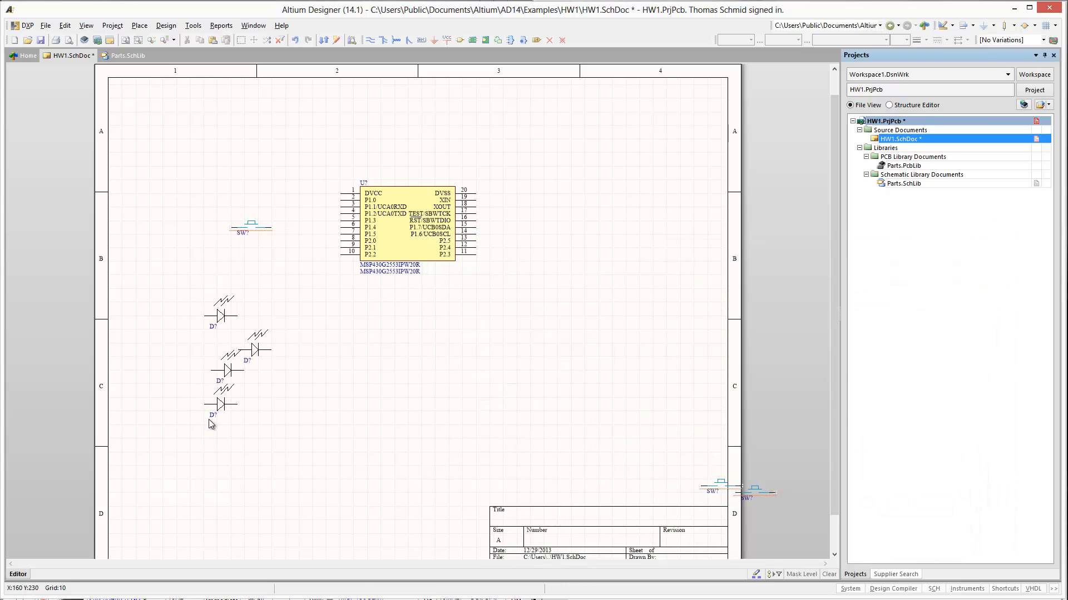
pyautogui.click(612, 423)
# - Delete the two stray push switches near the title block at the sheet's edge
pyautogui.moveTo(694, 461); pyautogui.dragTo(792, 513)
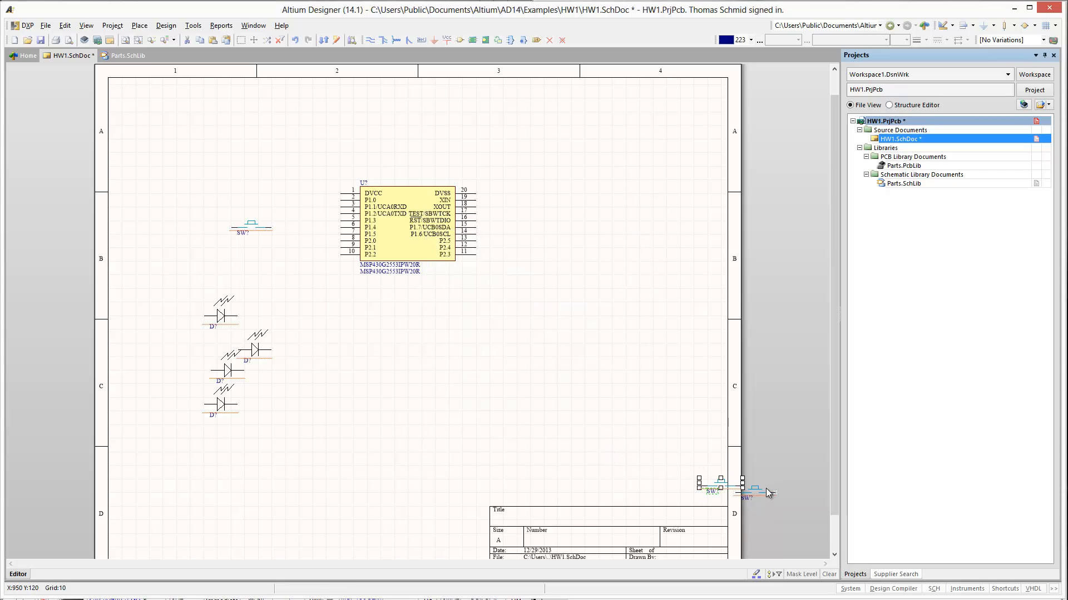
pyautogui.moveTo(734, 484); pyautogui.dragTo(639, 437)
pyautogui.press('Delete')
pyautogui.moveTo(754, 491); pyautogui.dragTo(628, 438)
pyautogui.press('Delete')
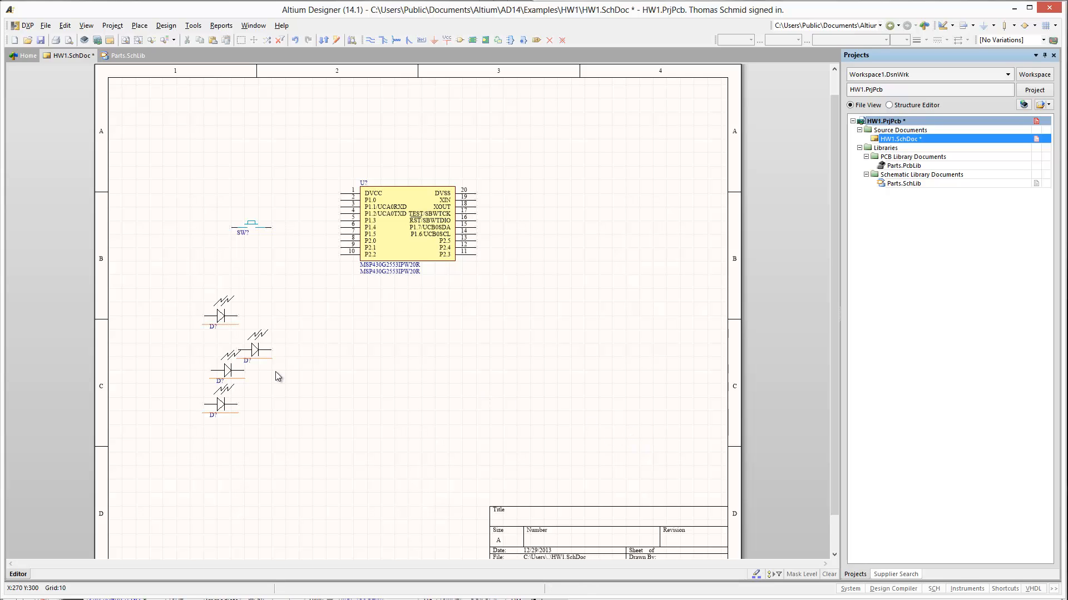
pyautogui.press('p')
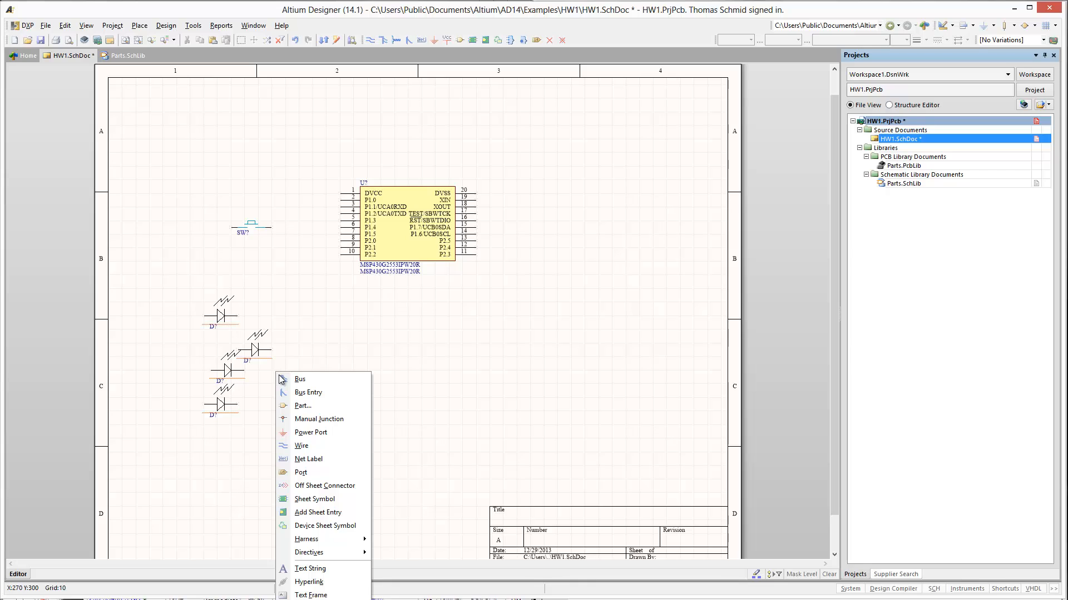
pyautogui.press('Escape')
pyautogui.press('p')
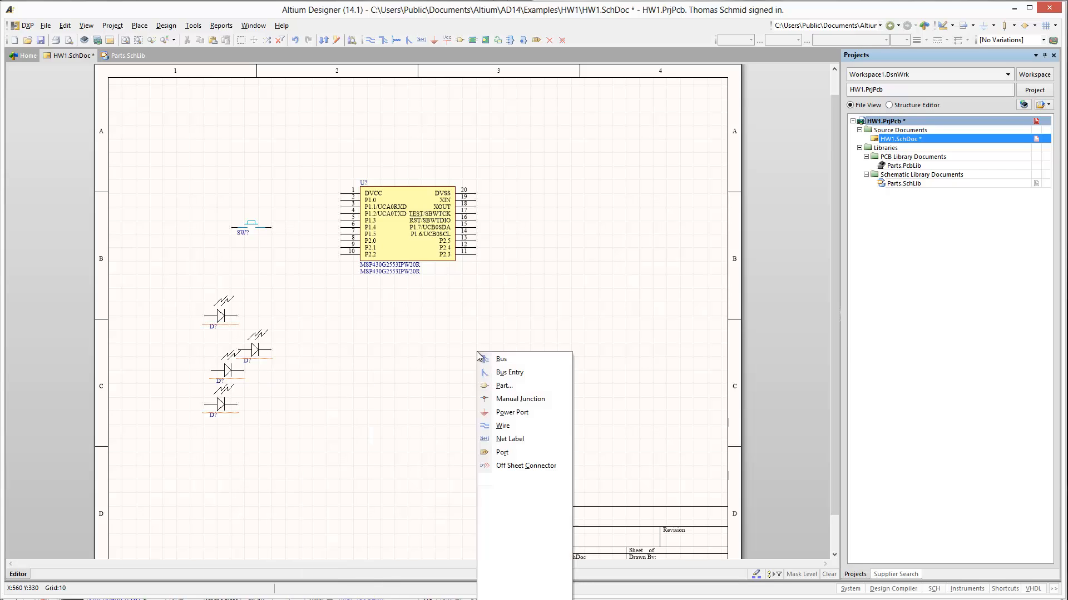
pyautogui.press('p')
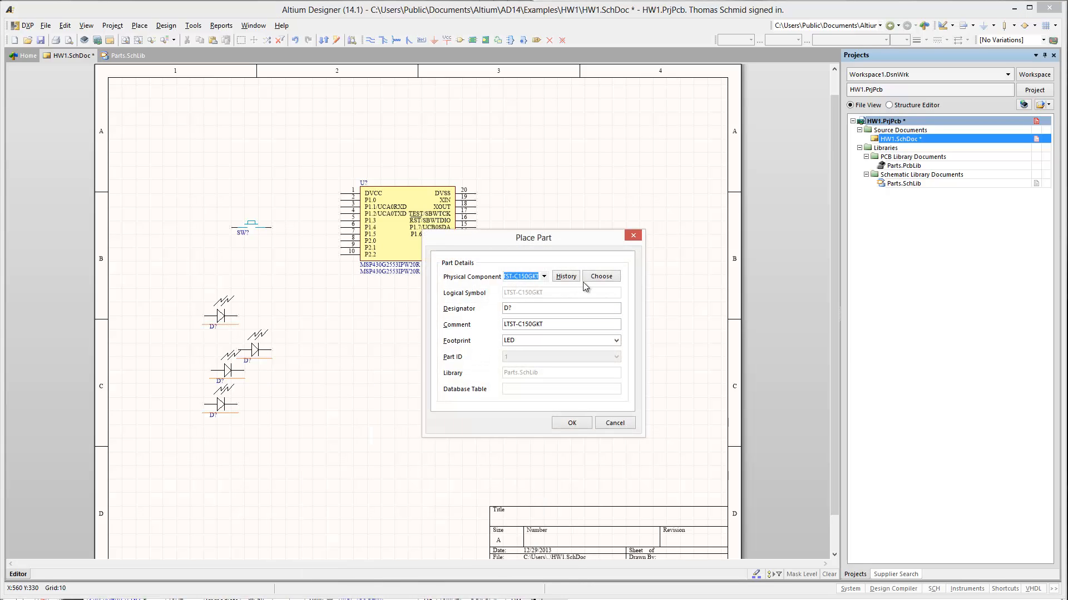
pyautogui.click(588, 278)
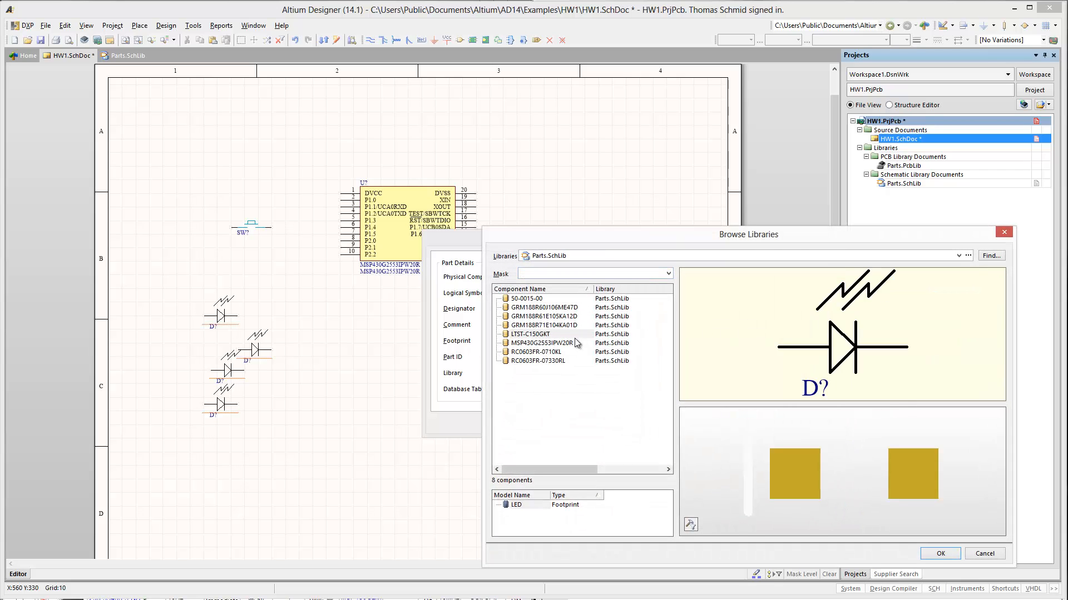
pyautogui.doubleClick(542, 352)
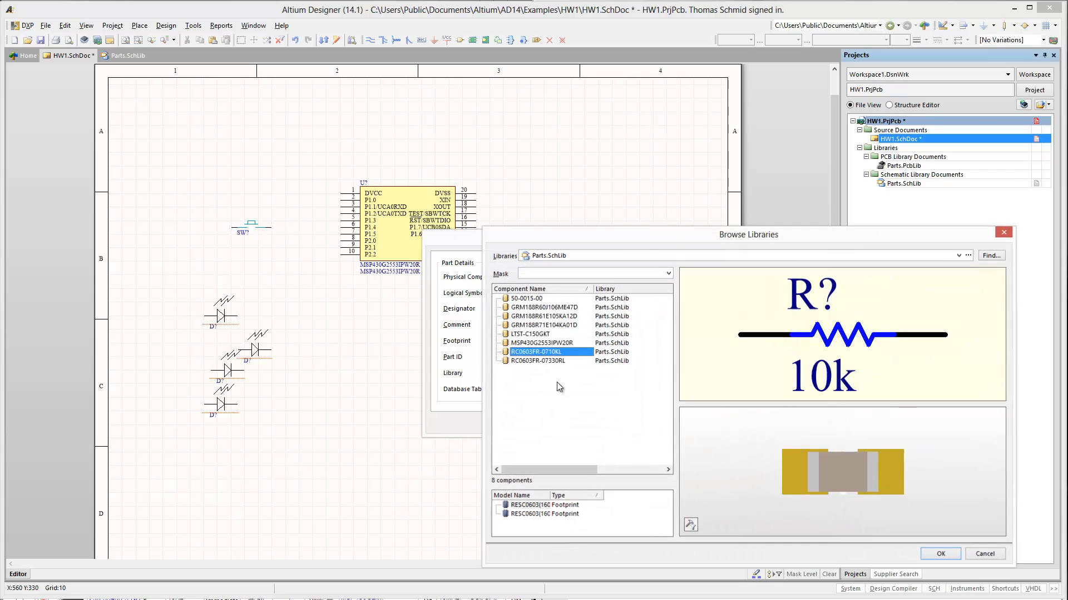
pyautogui.click(579, 422)
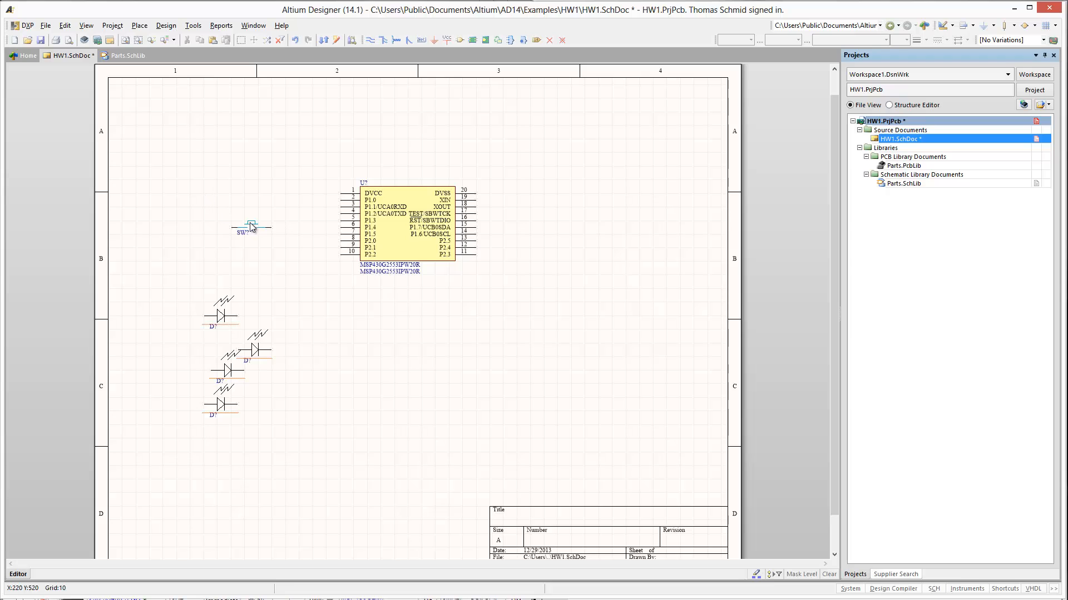
# - Hide the comment of the MSP430G2553IPW20R and move both the chip and the push switch farther up the sheet
pyautogui.moveTo(231, 220); pyautogui.dragTo(204, 200)
pyautogui.doubleClick(413, 224)
pyautogui.press('Escape')
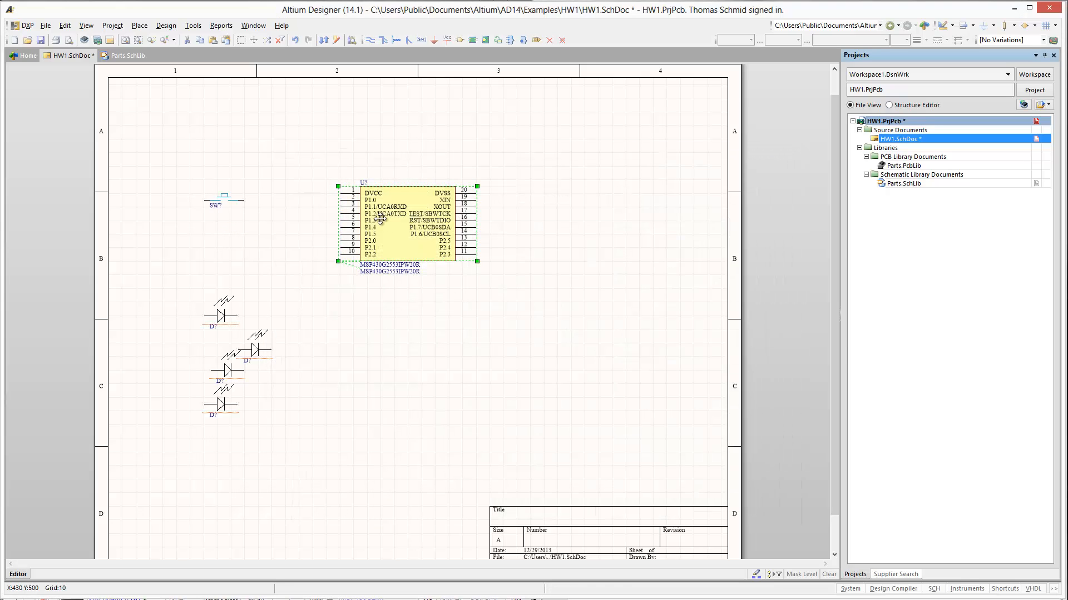
pyautogui.click(430, 252)
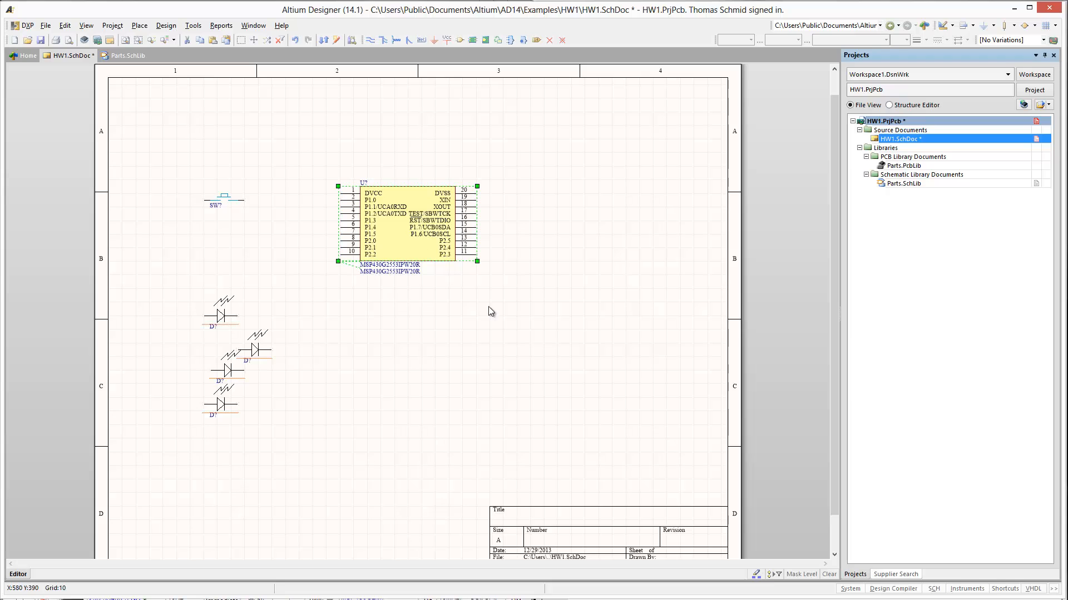
pyautogui.doubleClick(410, 236)
pyautogui.click(438, 209)
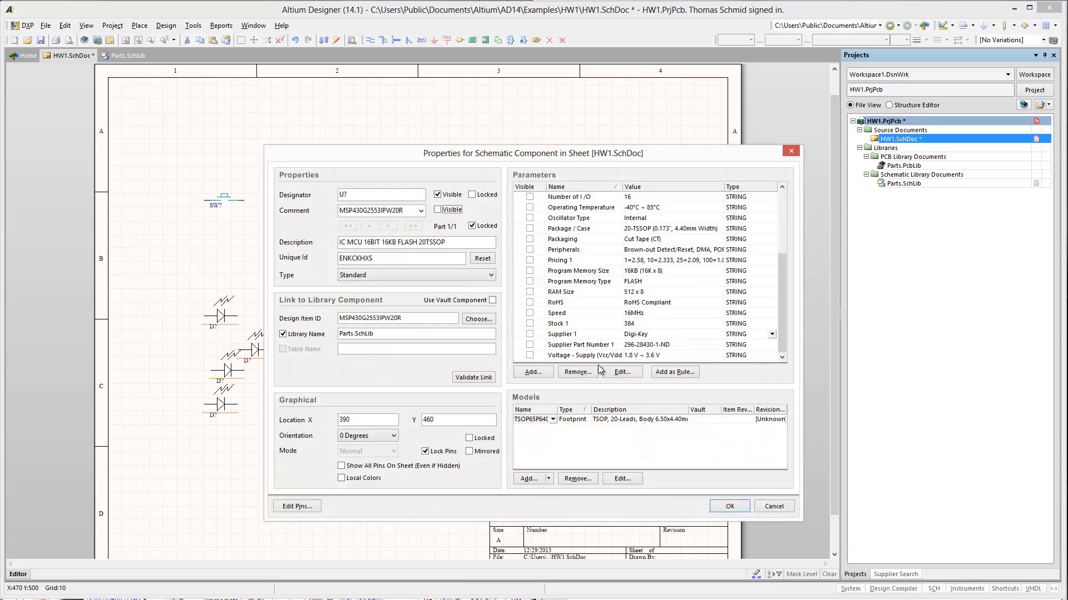
pyautogui.click(716, 507)
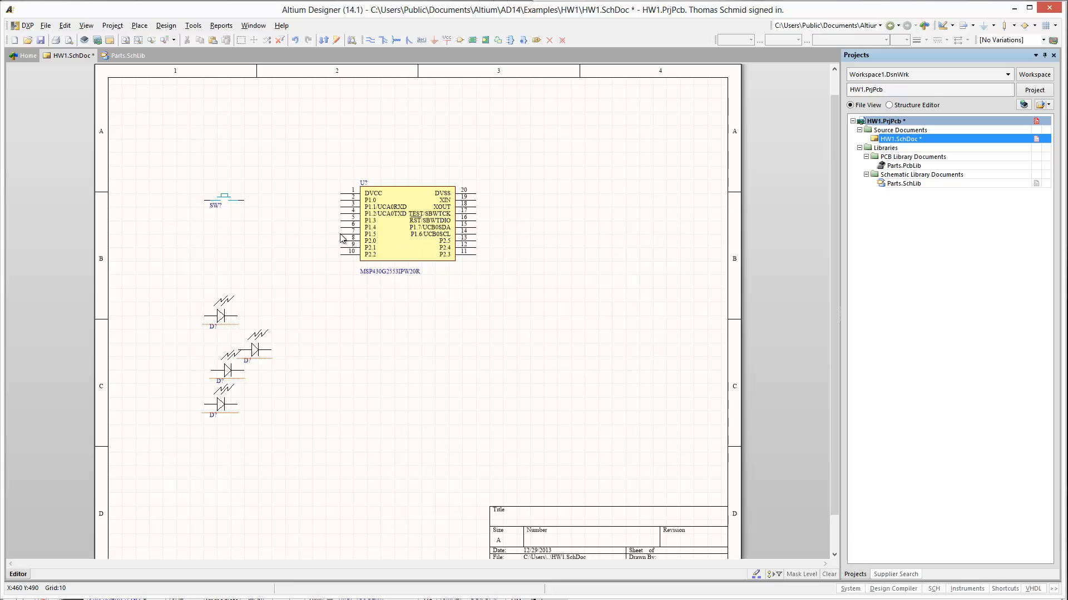
pyautogui.moveTo(342, 244); pyautogui.dragTo(342, 226)
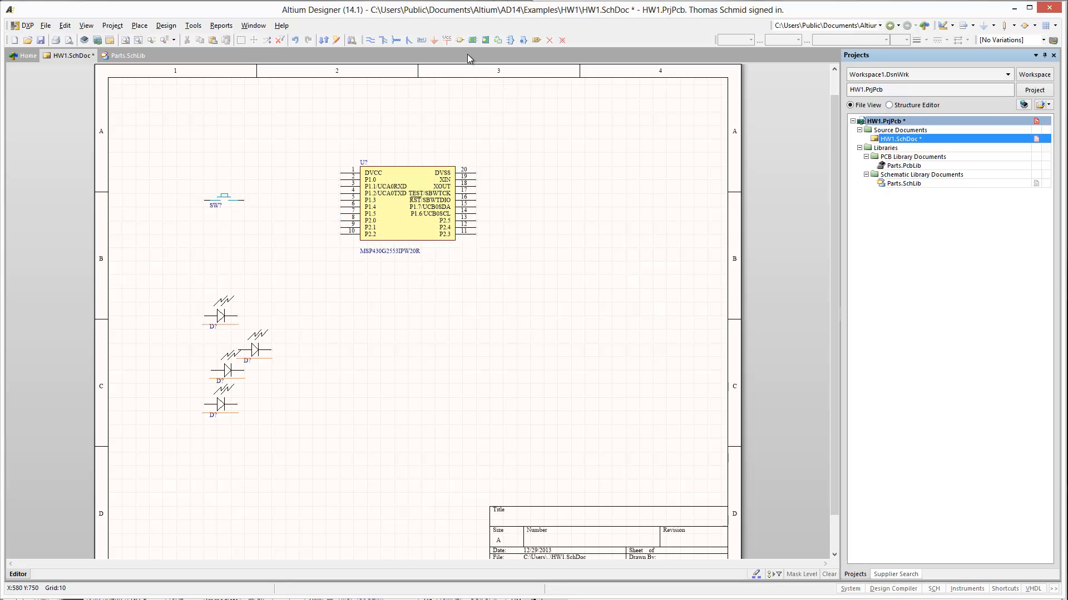
# - Place a VCC power port on the chip's DVCC pin and a GND port to the right of its DVSS pin
pyautogui.click(447, 39)
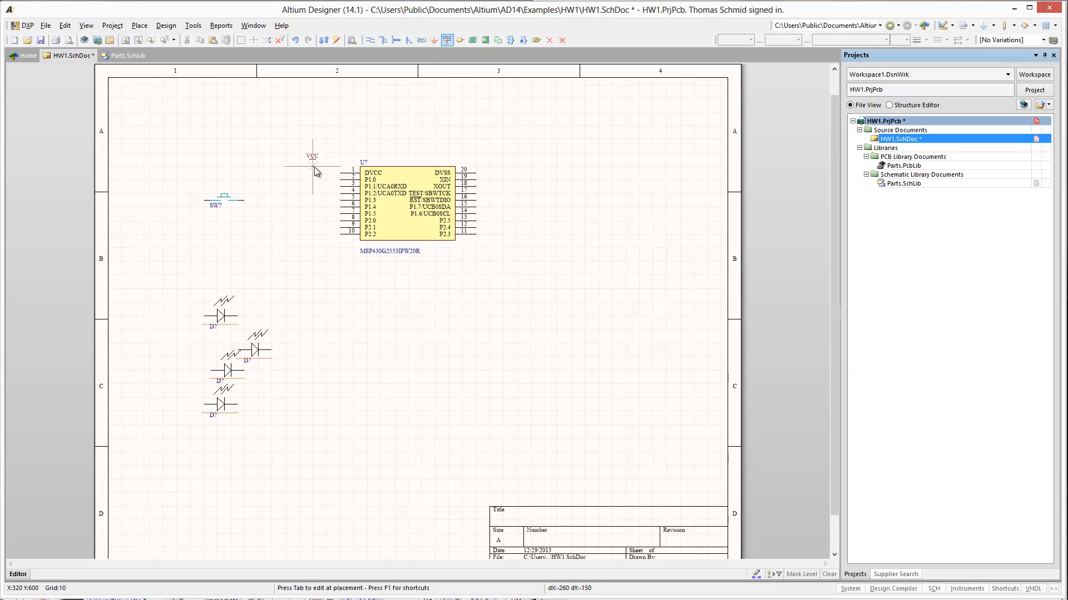
pyautogui.scroll(1, 315, 171)
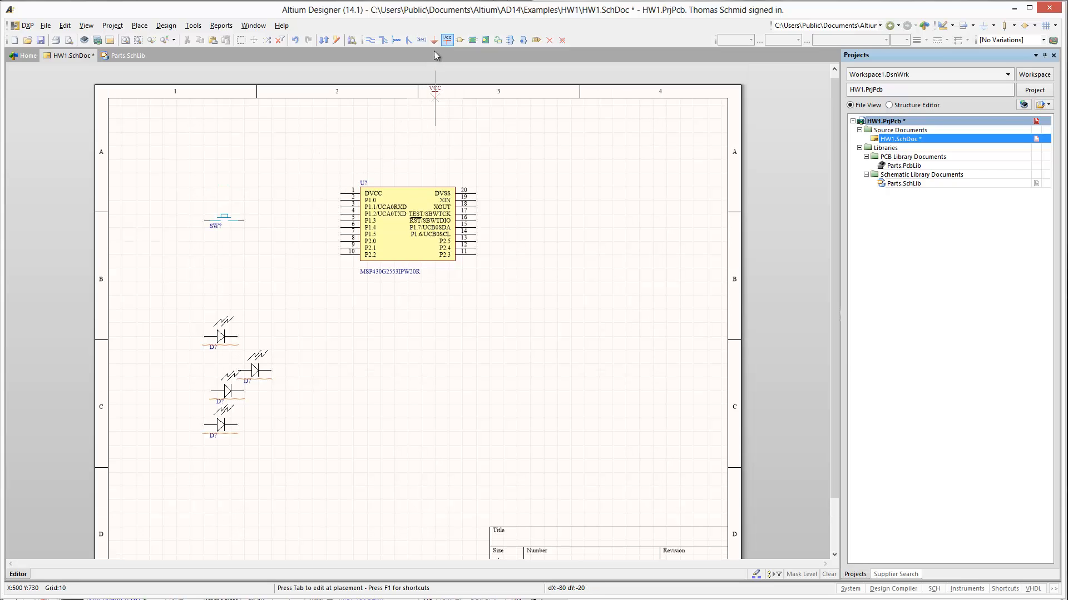
pyautogui.click(340, 190)
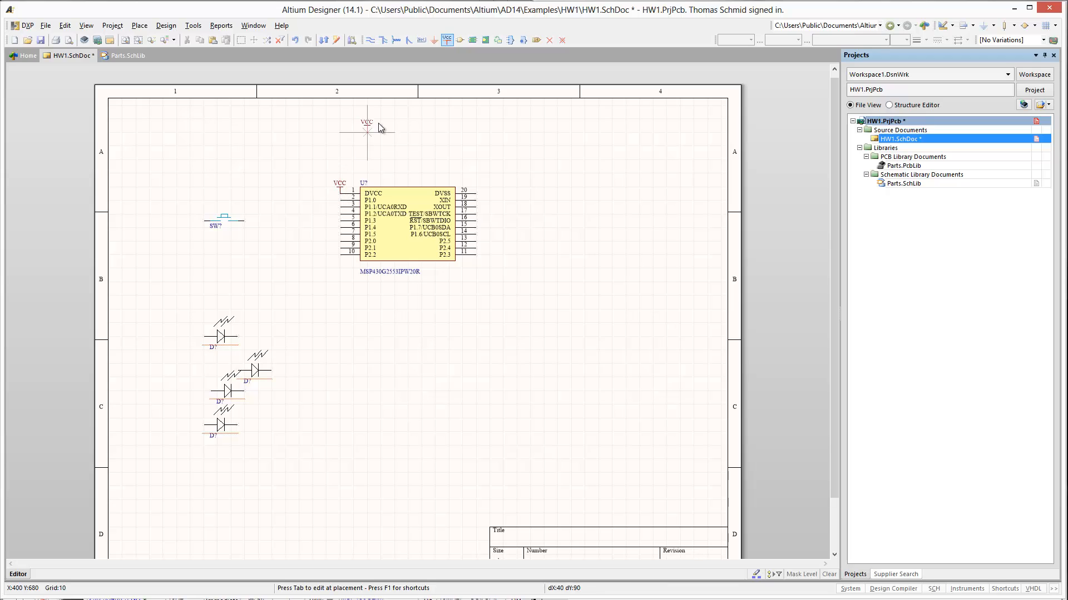
pyautogui.click(434, 40)
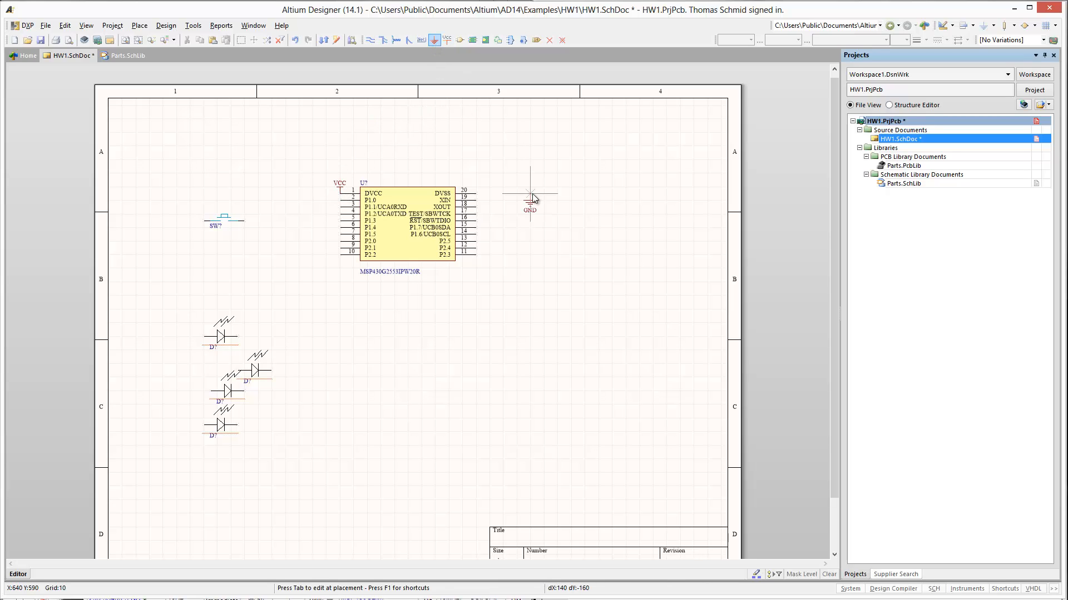
pyautogui.click(537, 196)
pyautogui.press('Escape')
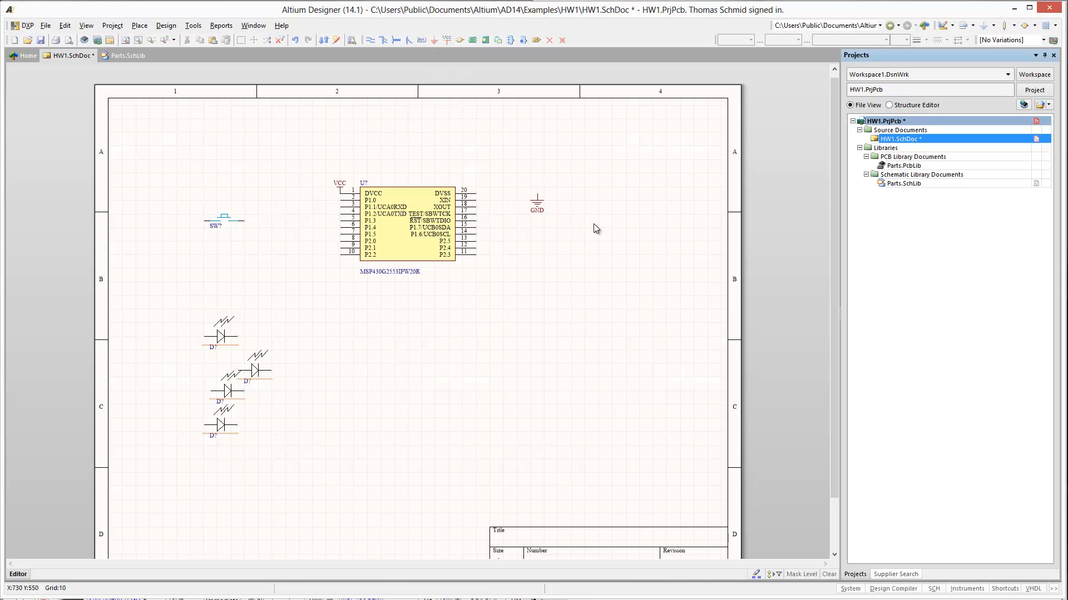
# - Wire the chip's DVSS pin 20 to the GND port
pyautogui.press('p')
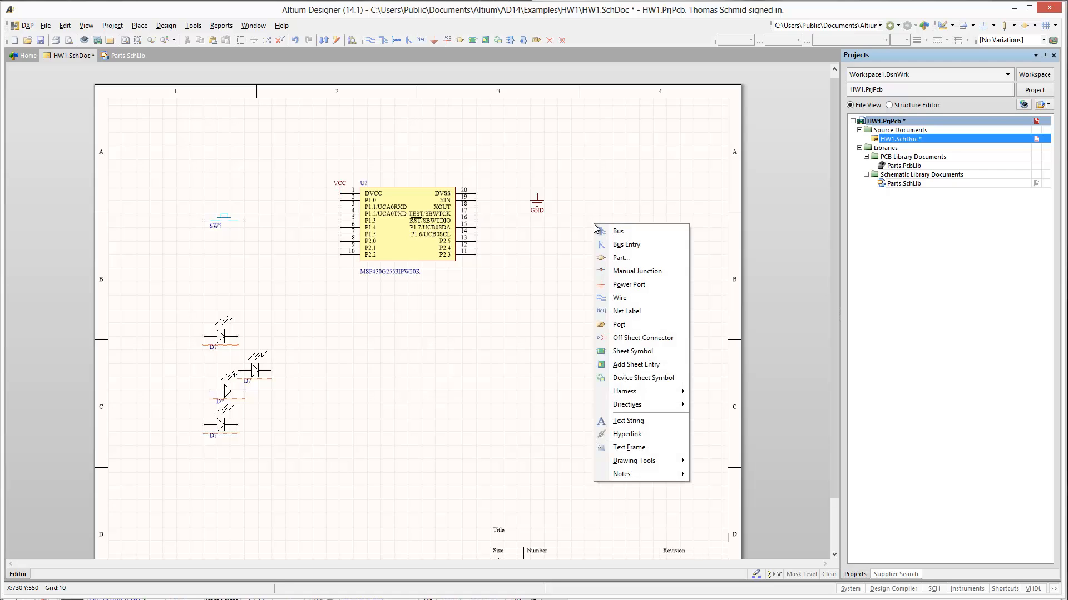
pyautogui.press('w')
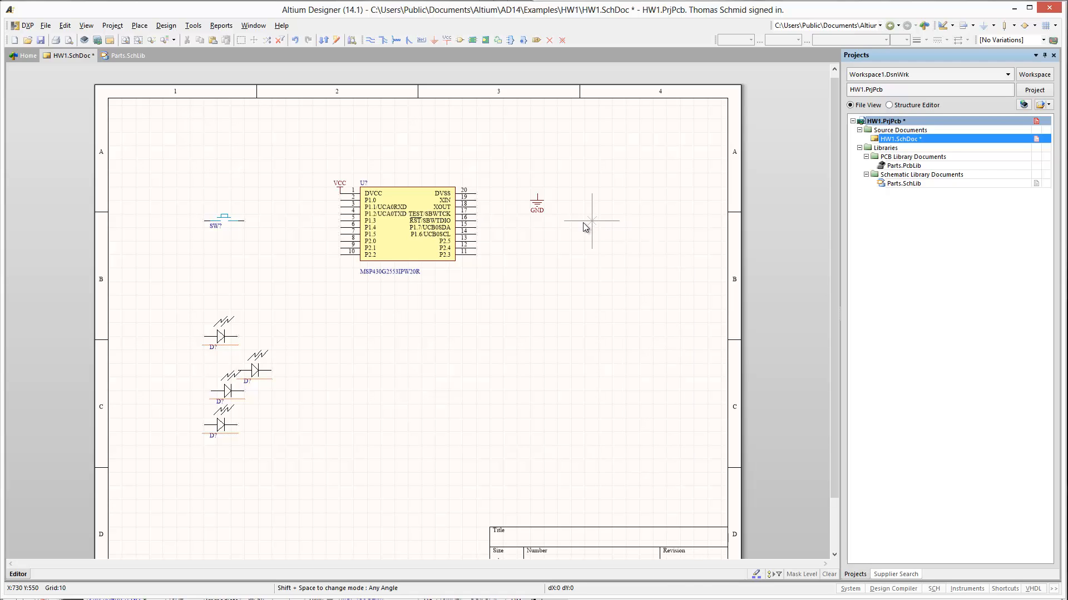
pyautogui.click(477, 193)
pyautogui.click(540, 195)
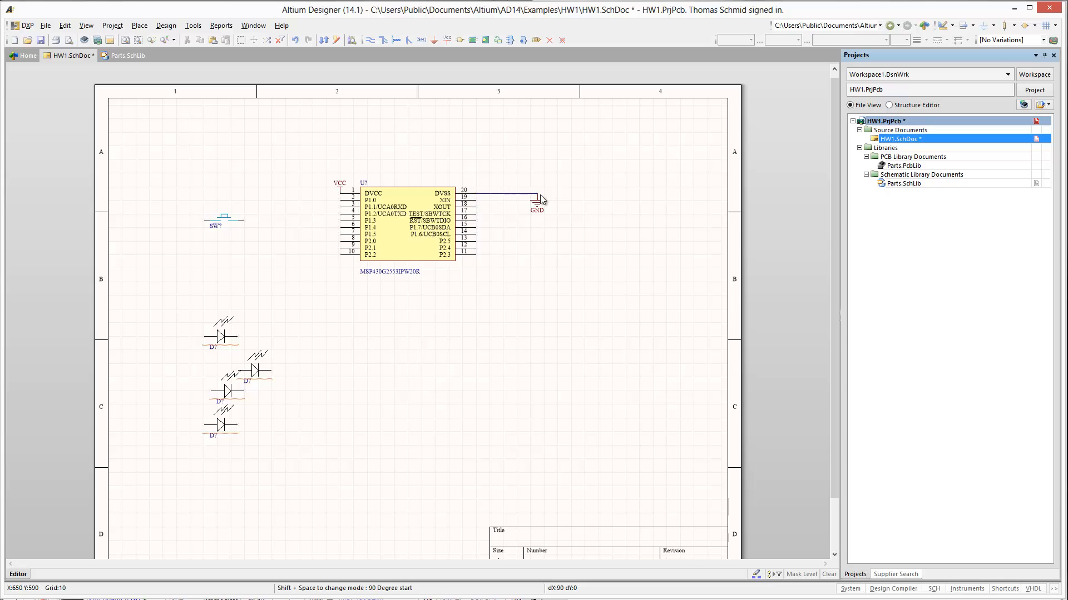
pyautogui.press('Escape')
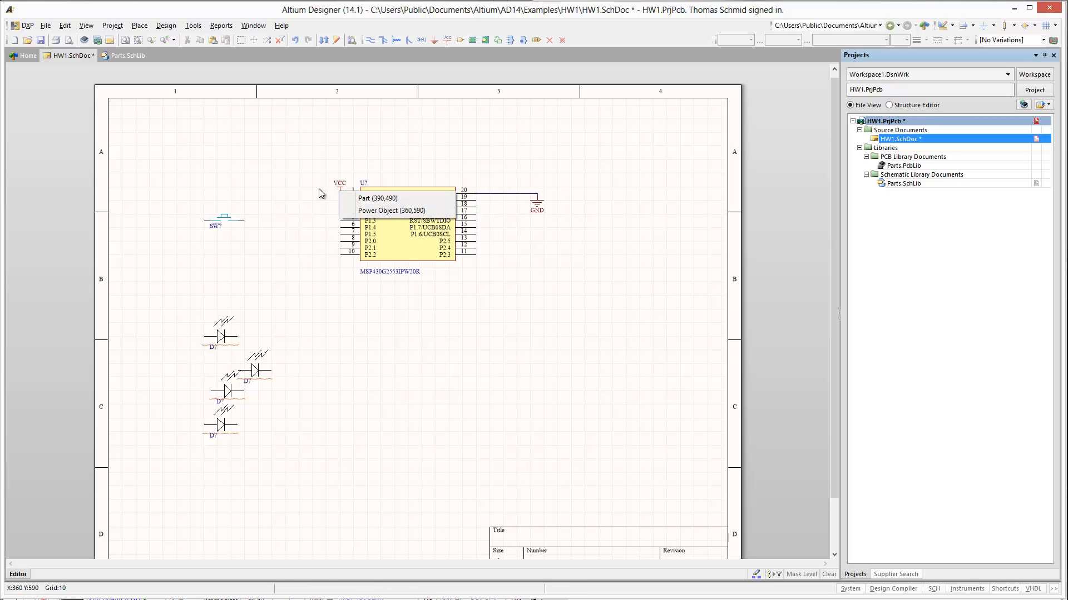
# - Shift the MSP430 chip slightly right and the VCC port left, with a wire joining the port to DVCC pin 1
pyautogui.hotkey('ctrl', 'w')
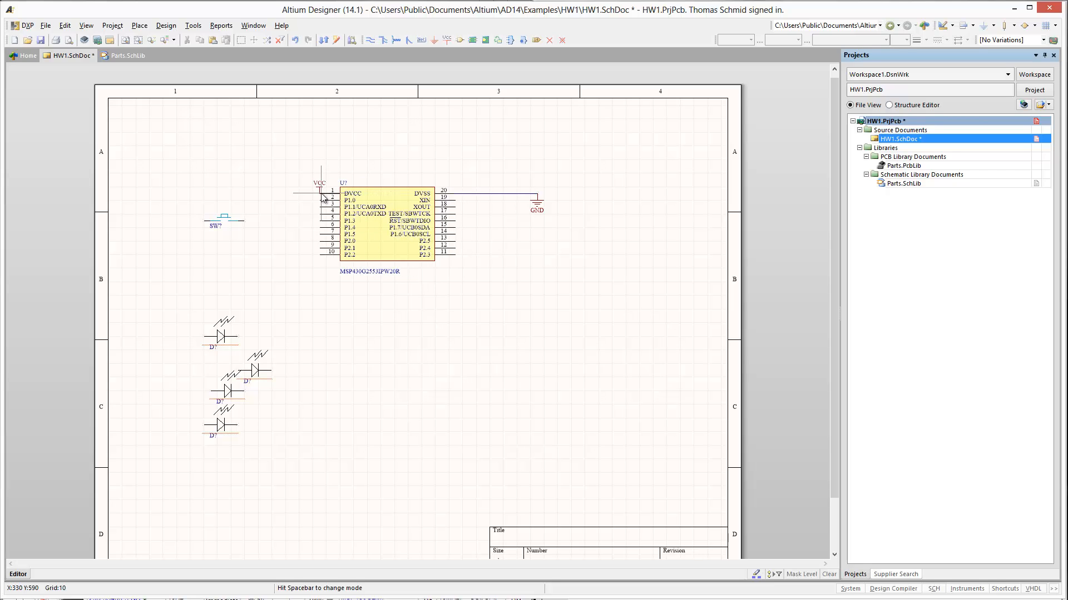
pyautogui.click(345, 195)
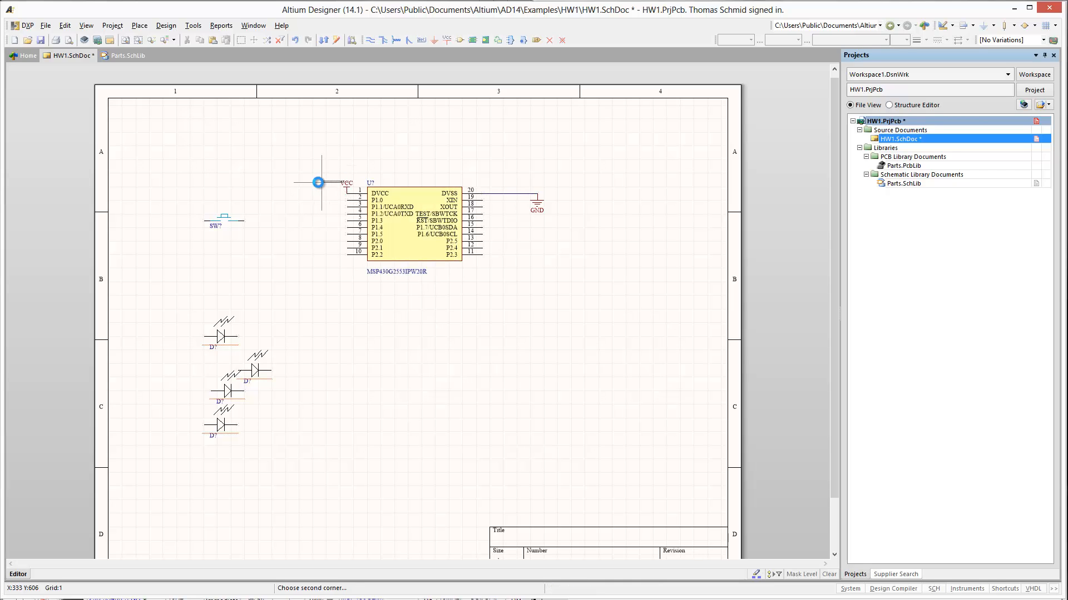
pyautogui.moveTo(347, 183); pyautogui.dragTo(313, 194)
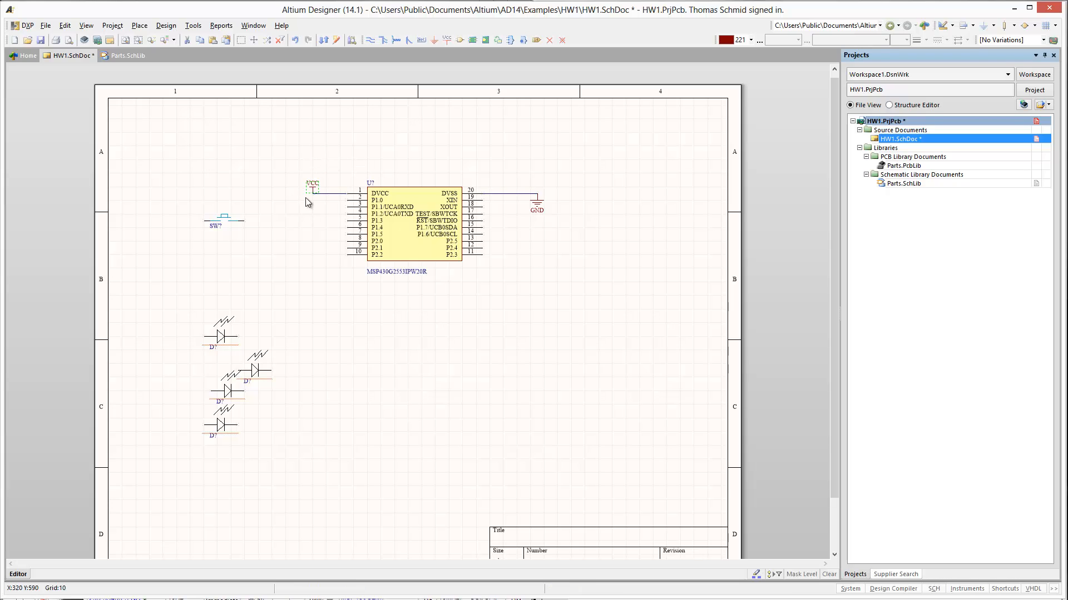
pyautogui.click(323, 224)
# - Move the push switch closer to the chip's left side, level with pin 8 (P2.0)
pyautogui.moveTo(228, 223); pyautogui.dragTo(267, 243)
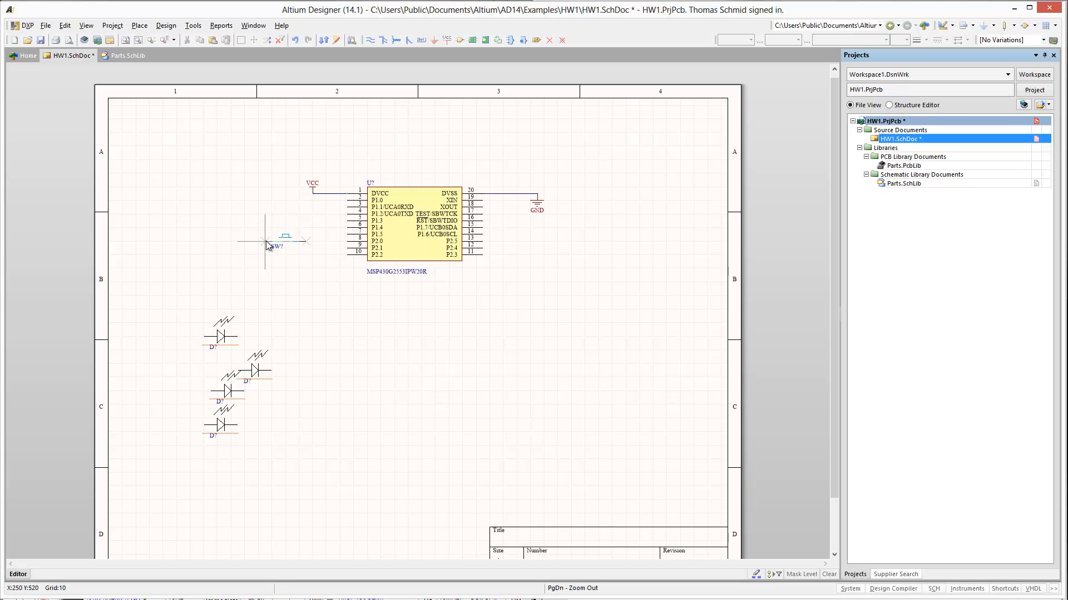
pyautogui.rightClick(275, 285)
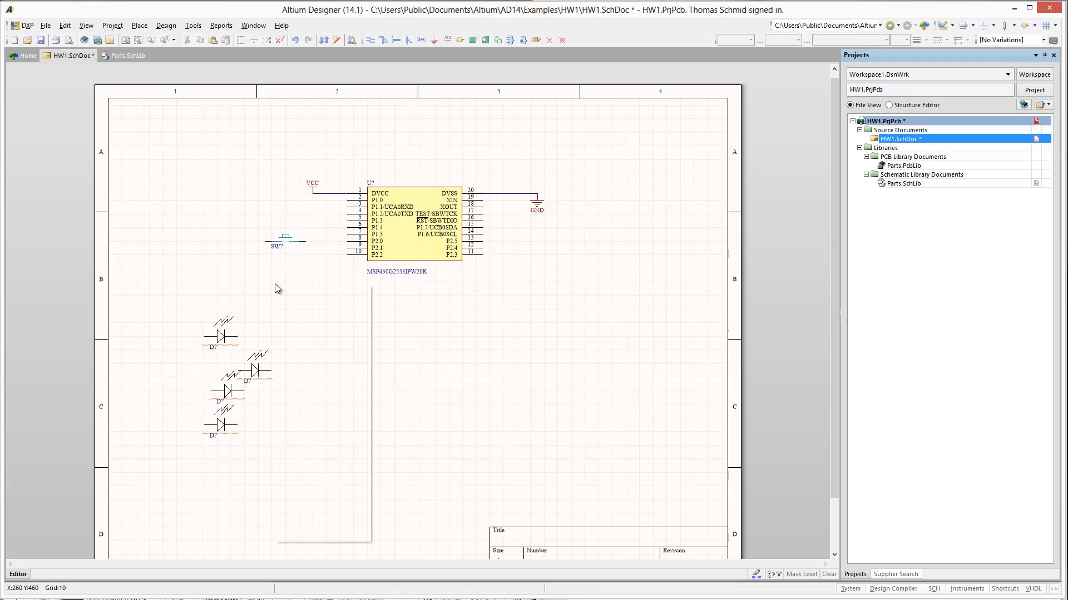
pyautogui.press('w')
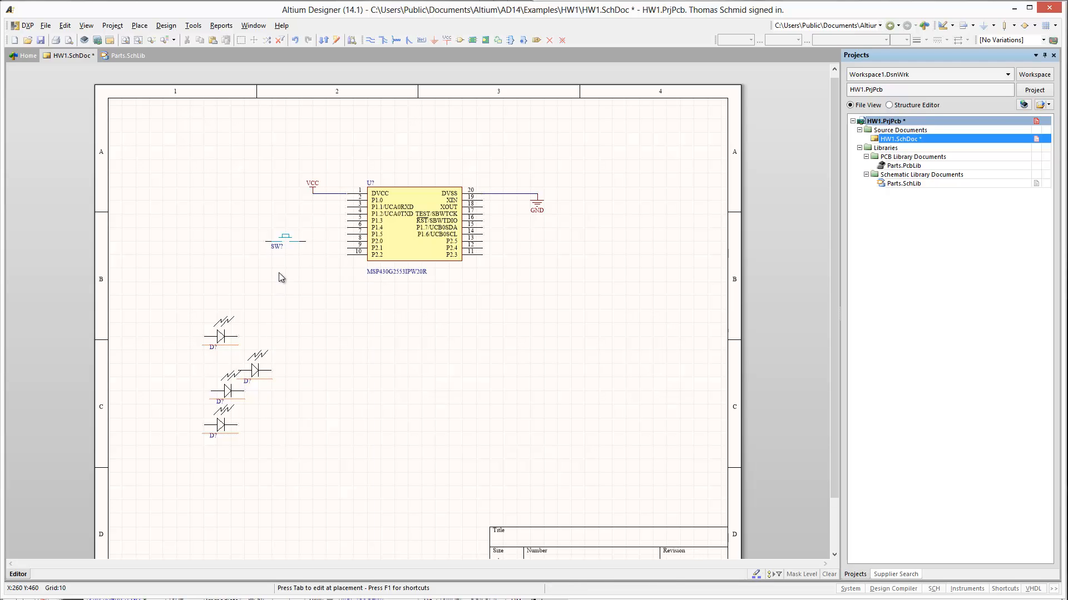
# - Wire the push switch to the chip's pin 8 (P2.0) and shift the switch further left, keeping the wire attached
pyautogui.click(305, 242)
pyautogui.click(343, 243)
pyautogui.rightClick(338, 305)
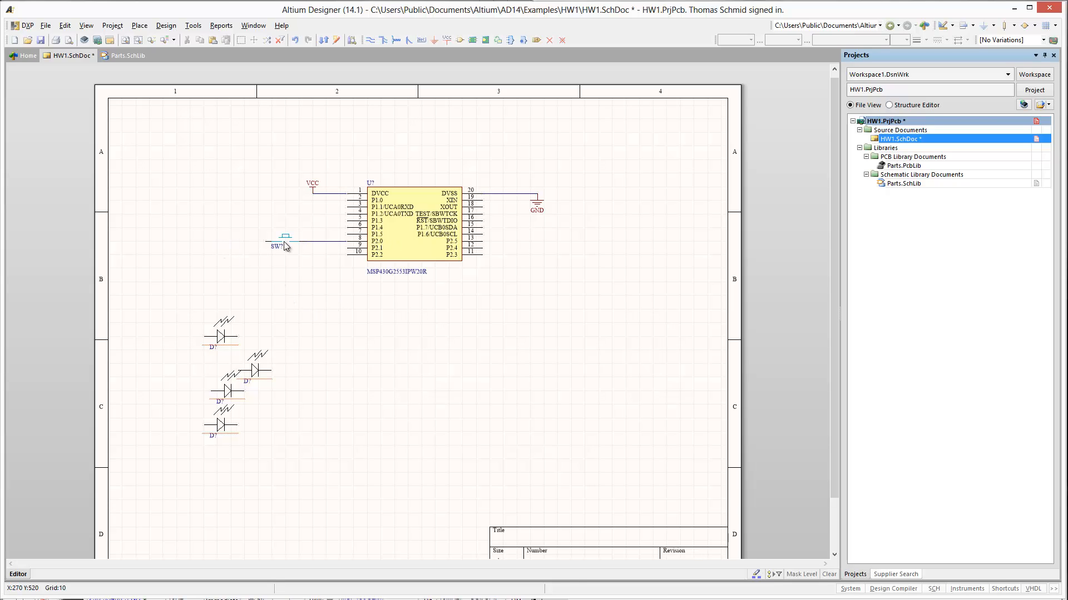
pyautogui.moveTo(281, 242); pyautogui.dragTo(212, 243)
# - Place a 10k resistor (RC0603FR-0710KL) from Parts.SchLib vertically on the wire just right of the switch
pyautogui.press('p')
pyautogui.press('p')
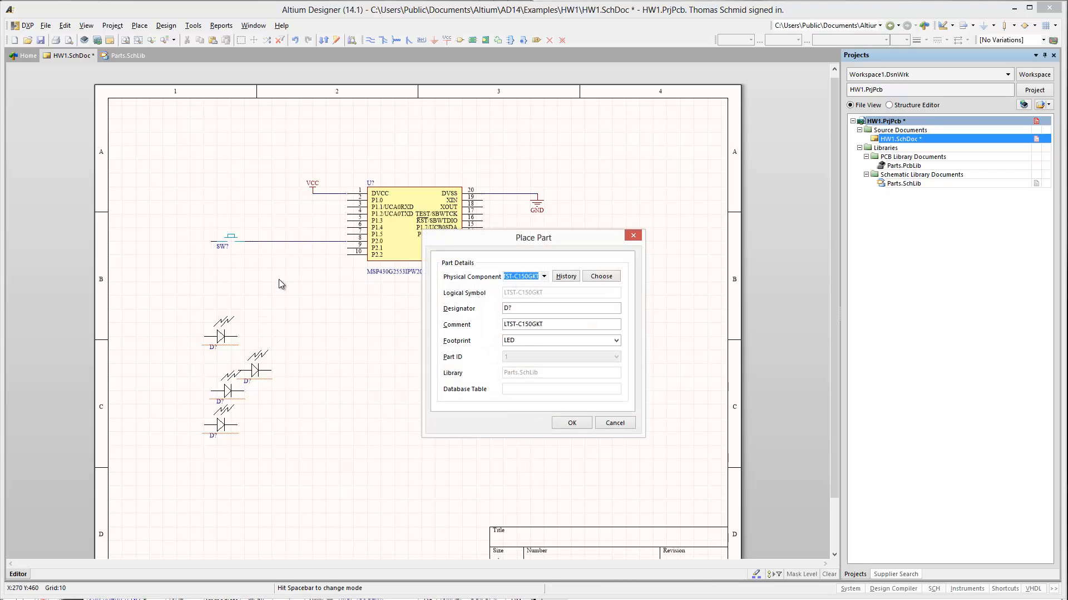
pyautogui.click(602, 276)
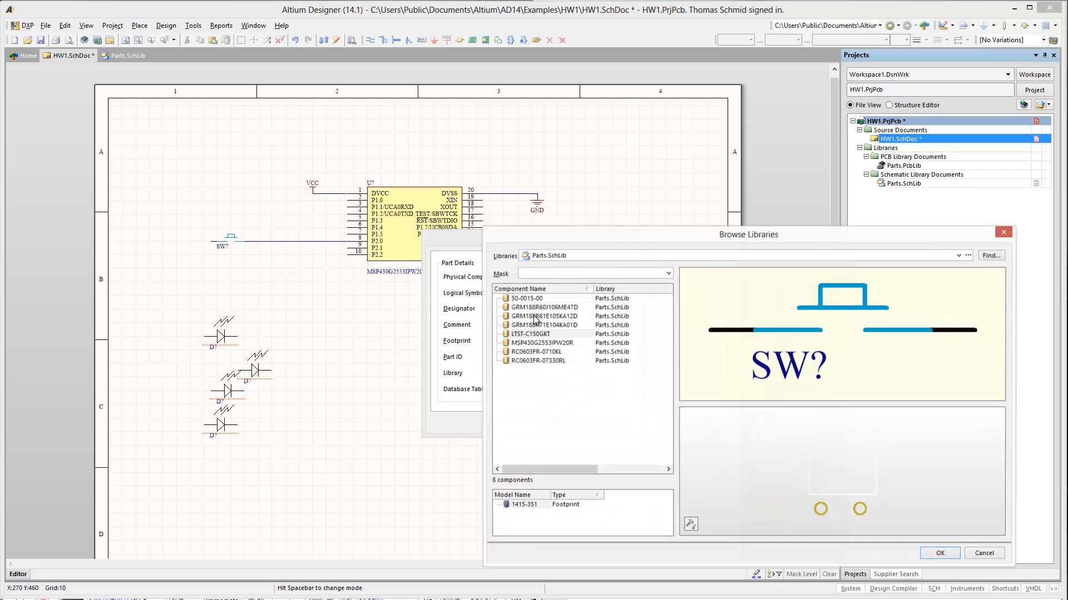
pyautogui.click(547, 352)
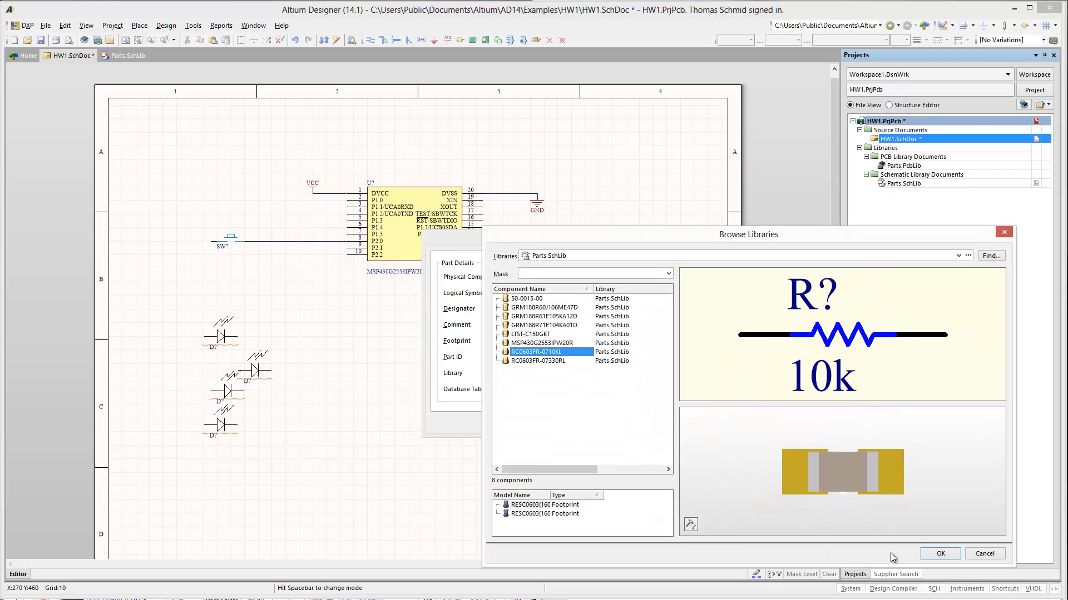
pyautogui.click(939, 553)
pyautogui.click(572, 423)
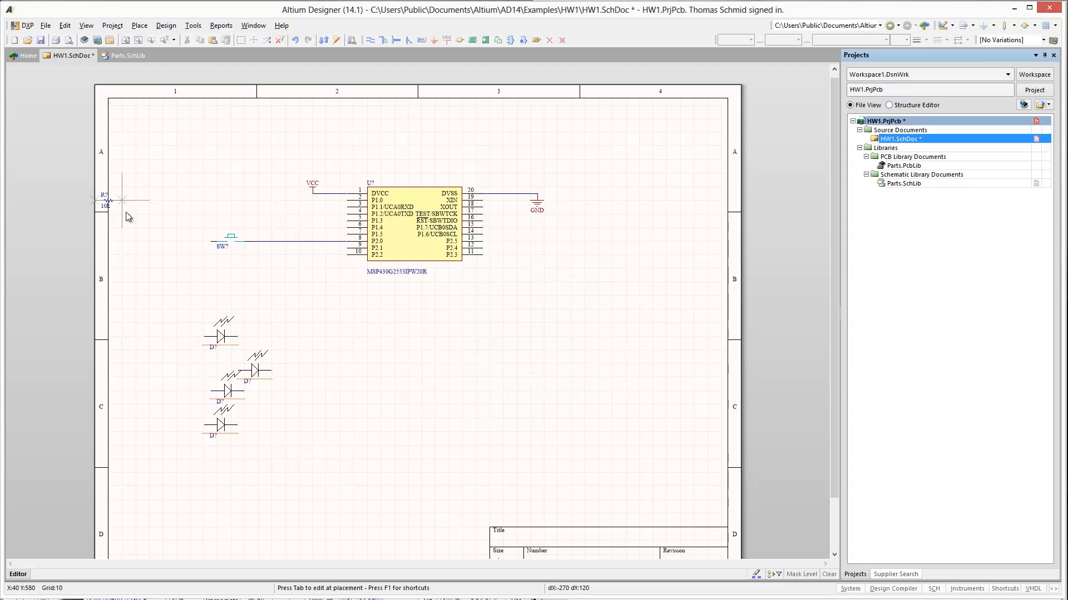
pyautogui.press('space')
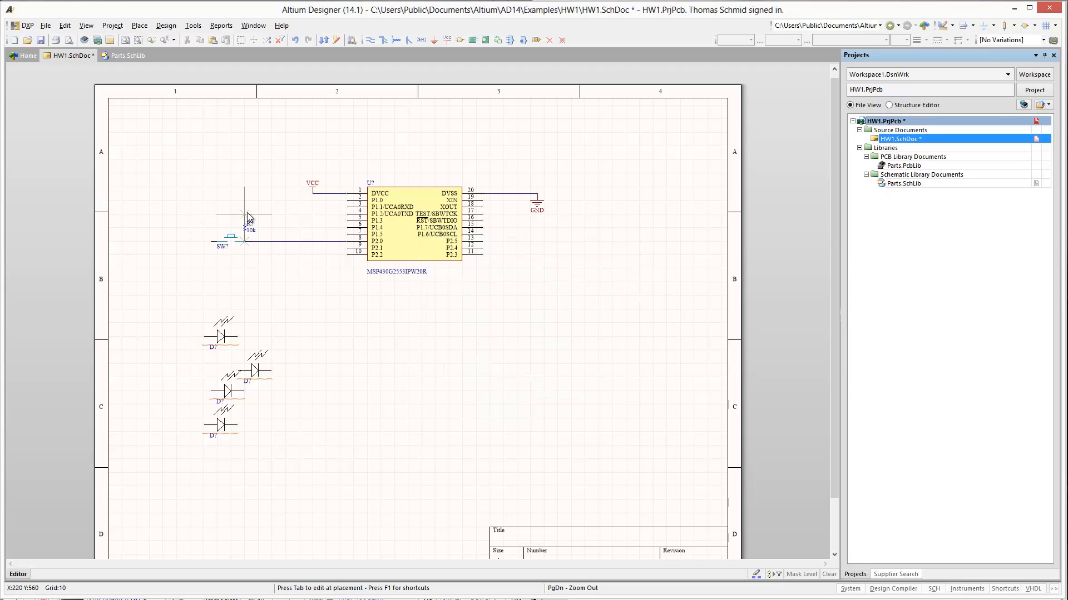
pyautogui.click(245, 214)
pyautogui.press('Escape')
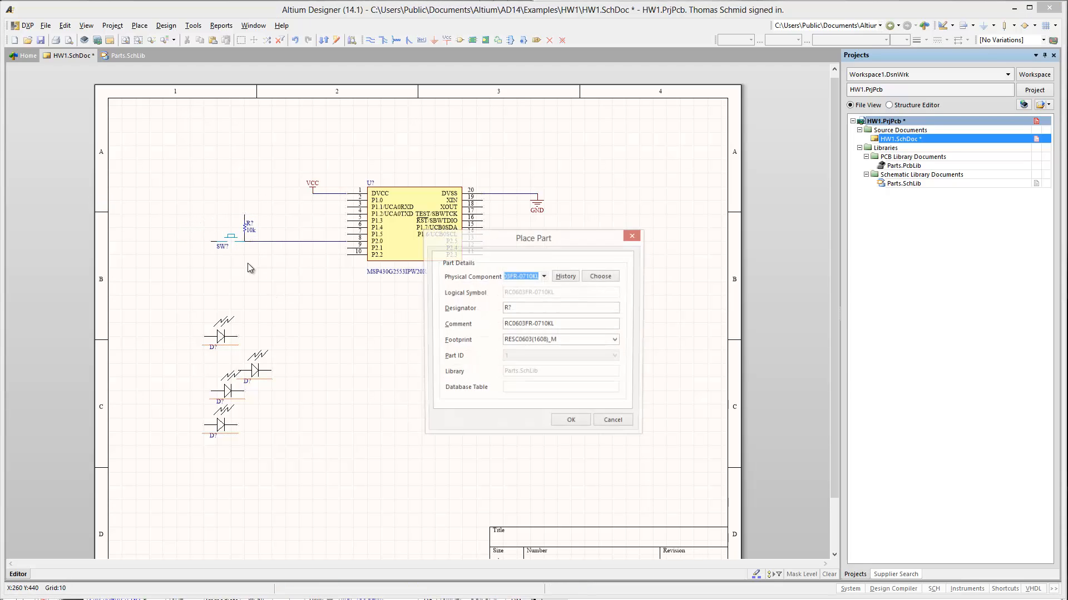
pyautogui.press('Escape')
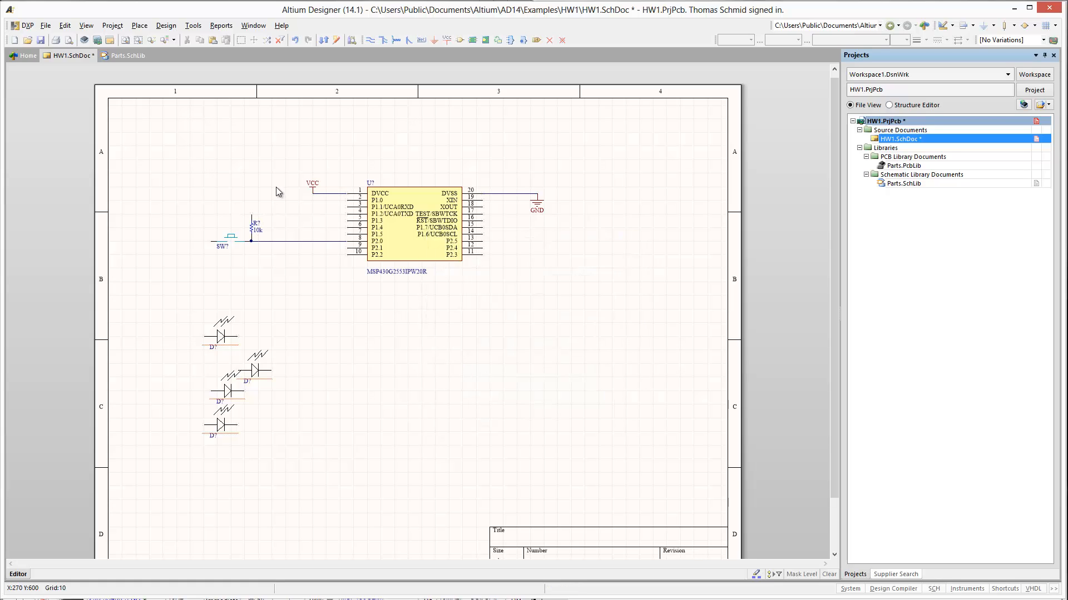
# - Add a VCC port on the upper end of the 10k resistor and a GND port below the switch's left terminal
pyautogui.moveTo(309, 194); pyautogui.dragTo(252, 216)
pyautogui.click(437, 40)
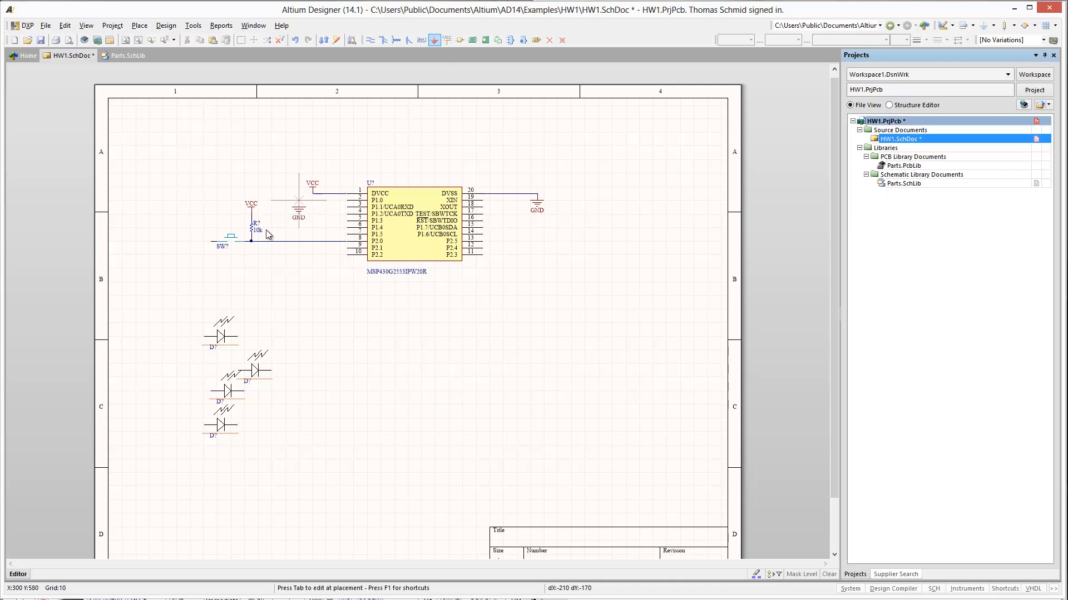
pyautogui.click(210, 261)
pyautogui.press('Escape')
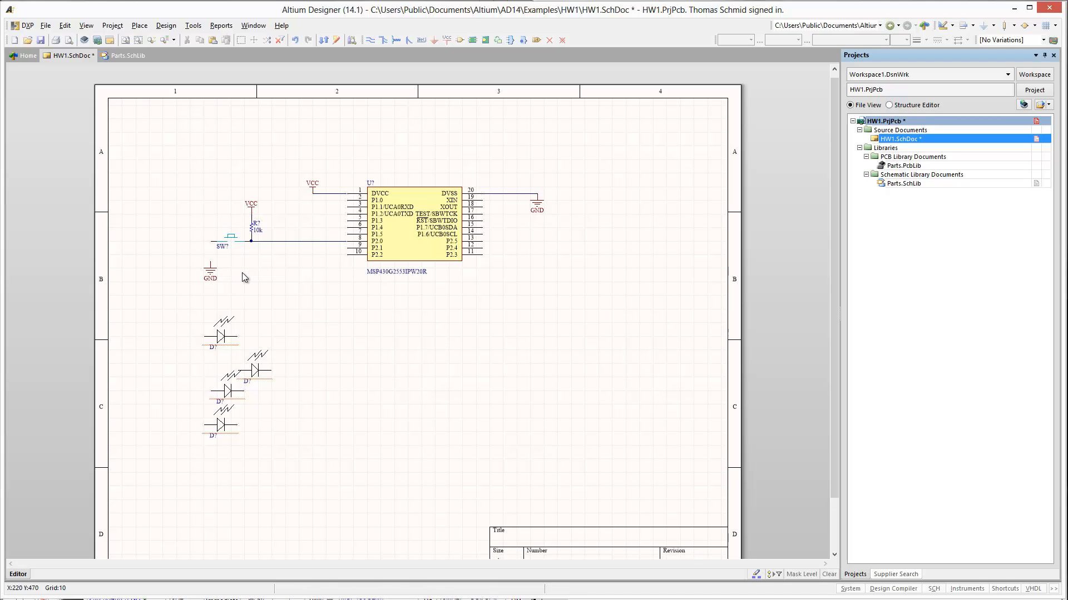
# - Wire the switch's left terminal down to the GND port
pyautogui.press('p')
pyautogui.press('w')
pyautogui.click(210, 242)
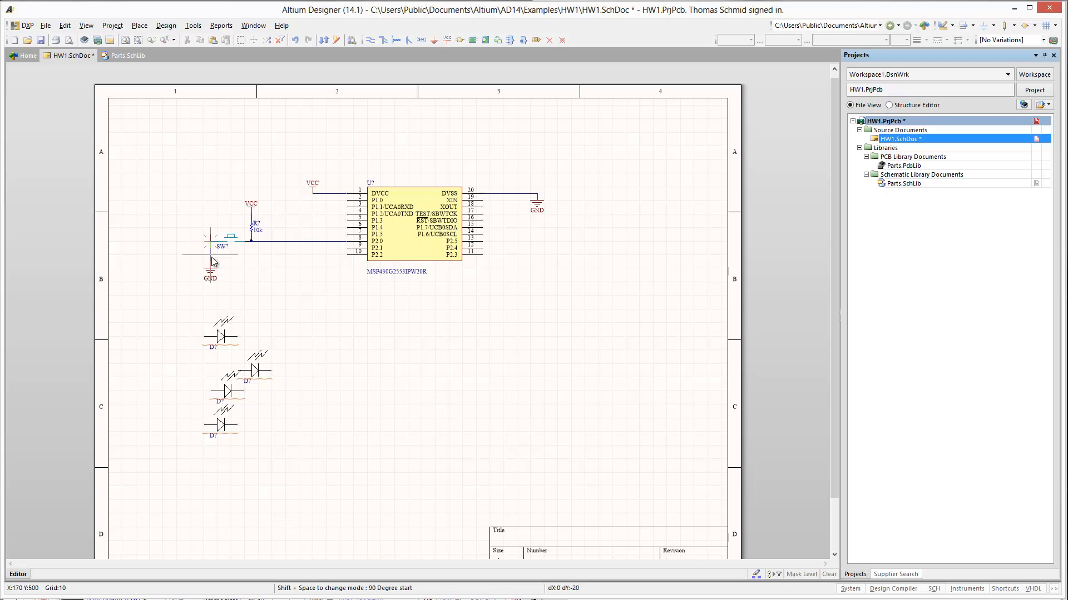
pyautogui.click(210, 267)
pyautogui.press('Escape')
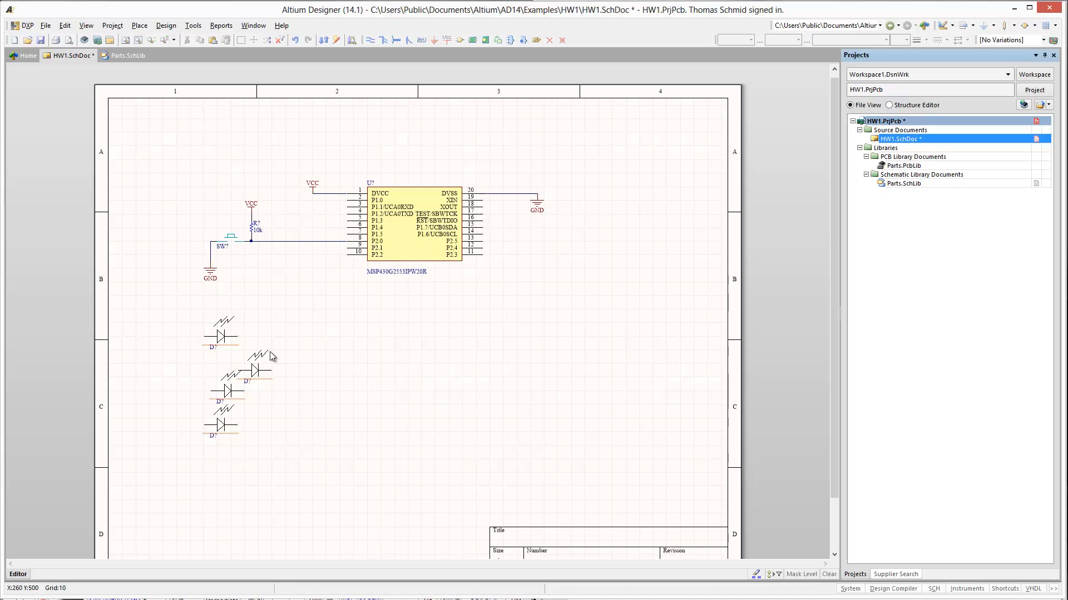
# - Move the four LEDs into a vertical column to the right of the chip
pyautogui.moveTo(240, 335); pyautogui.dragTo(598, 249)
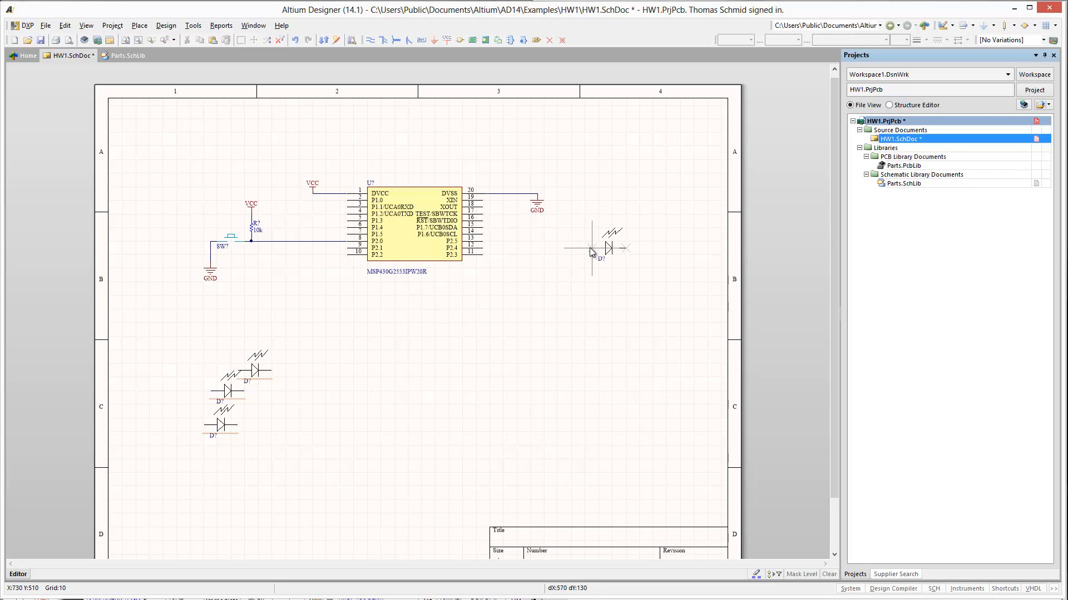
pyautogui.moveTo(254, 370); pyautogui.dragTo(609, 275)
pyautogui.moveTo(235, 380); pyautogui.dragTo(628, 316)
pyautogui.moveTo(243, 424); pyautogui.dragTo(625, 345)
# - Place four 330 ohm resistors (RC0603FR-07330RL) from Parts.SchLib, one at the right end of each LED
pyautogui.press('p')
pyautogui.press('p')
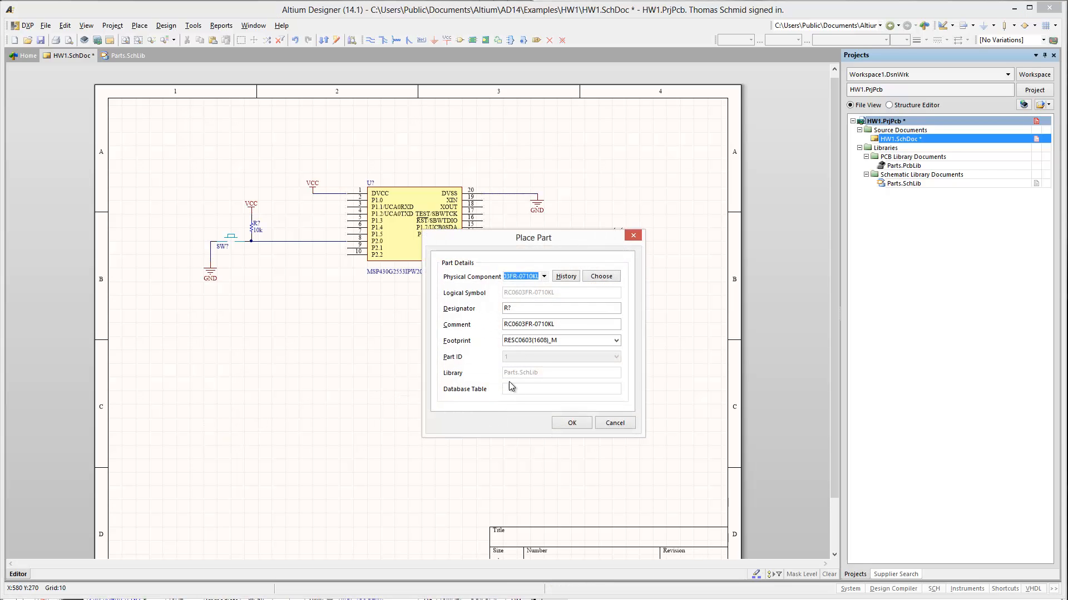
pyautogui.click(596, 276)
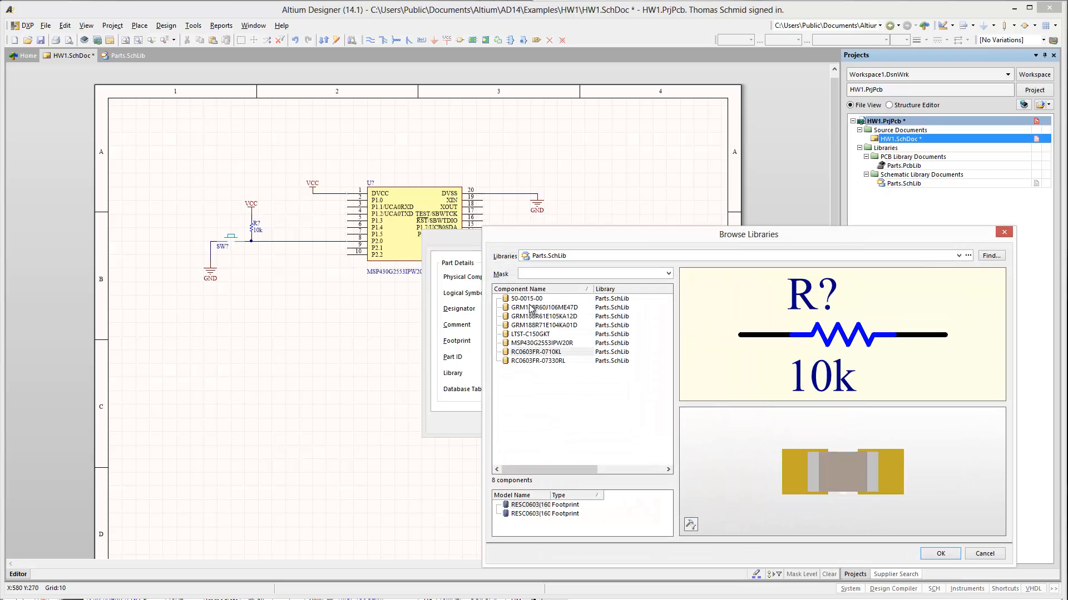
pyautogui.click(536, 361)
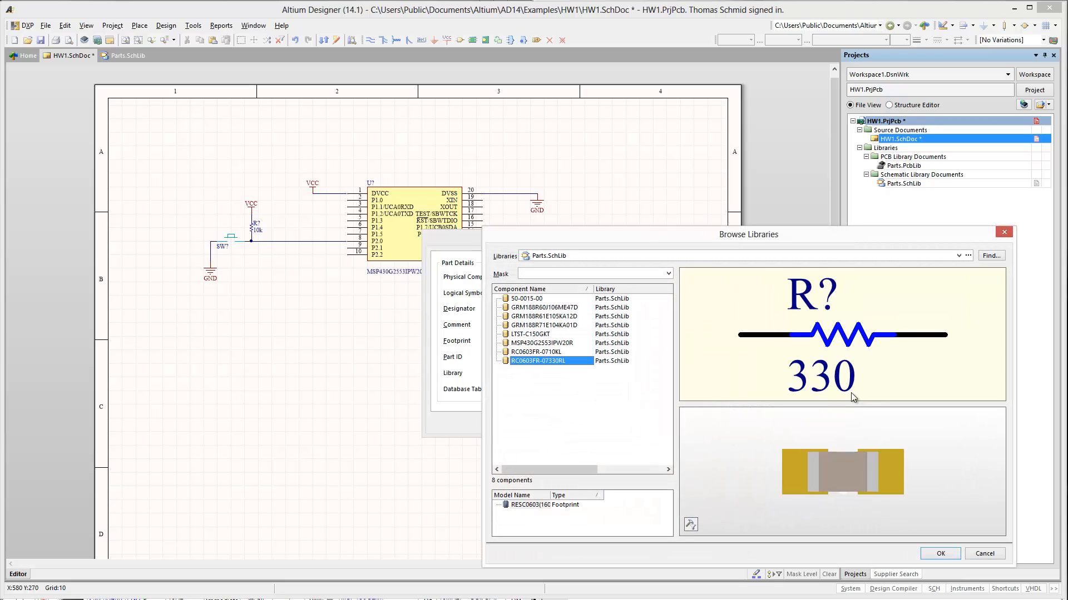
pyautogui.click(948, 554)
pyautogui.click(573, 423)
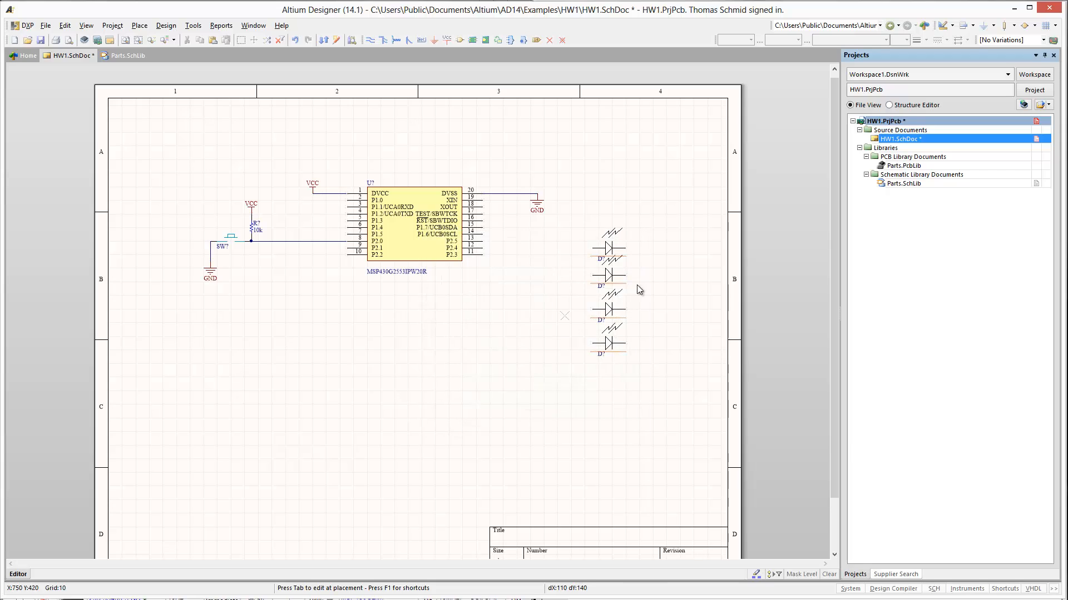
pyautogui.click(655, 249)
pyautogui.click(630, 280)
pyautogui.click(630, 312)
pyautogui.click(628, 345)
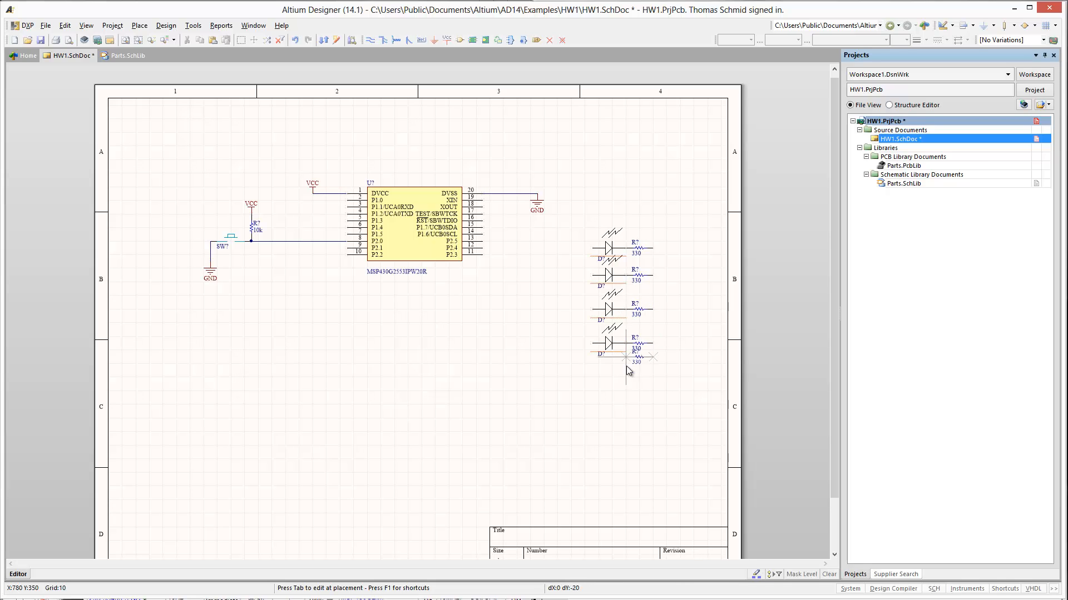
pyautogui.rightClick(585, 406)
pyautogui.click(612, 422)
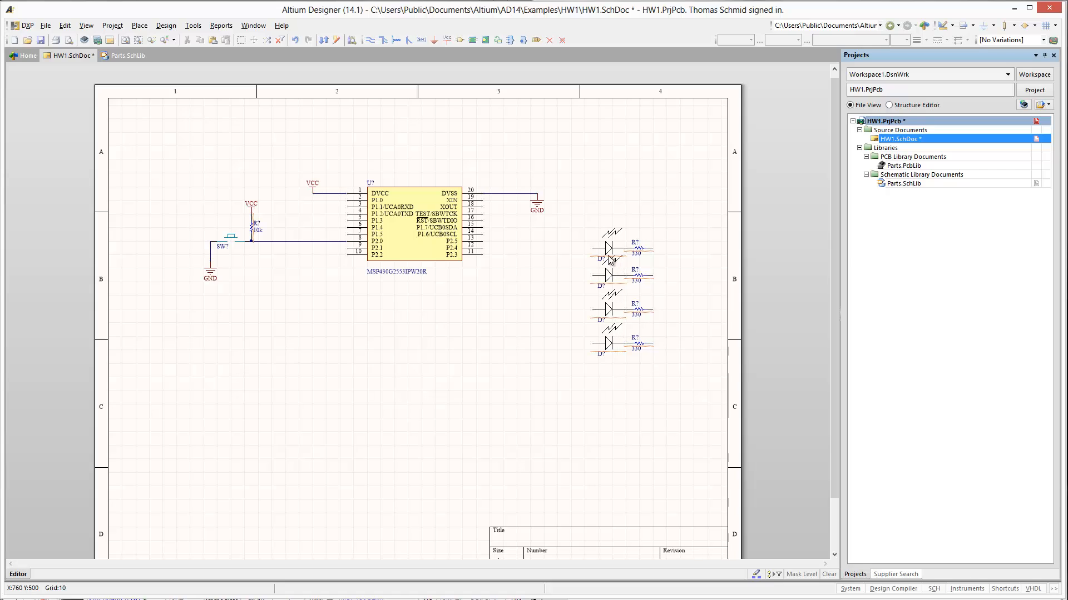
# - Rotate all four LEDs by 180 degrees in place so that they point left, away from their resistors
pyautogui.press('space')
pyautogui.press('space')
pyautogui.moveTo(606, 247); pyautogui.dragTo(623, 249)
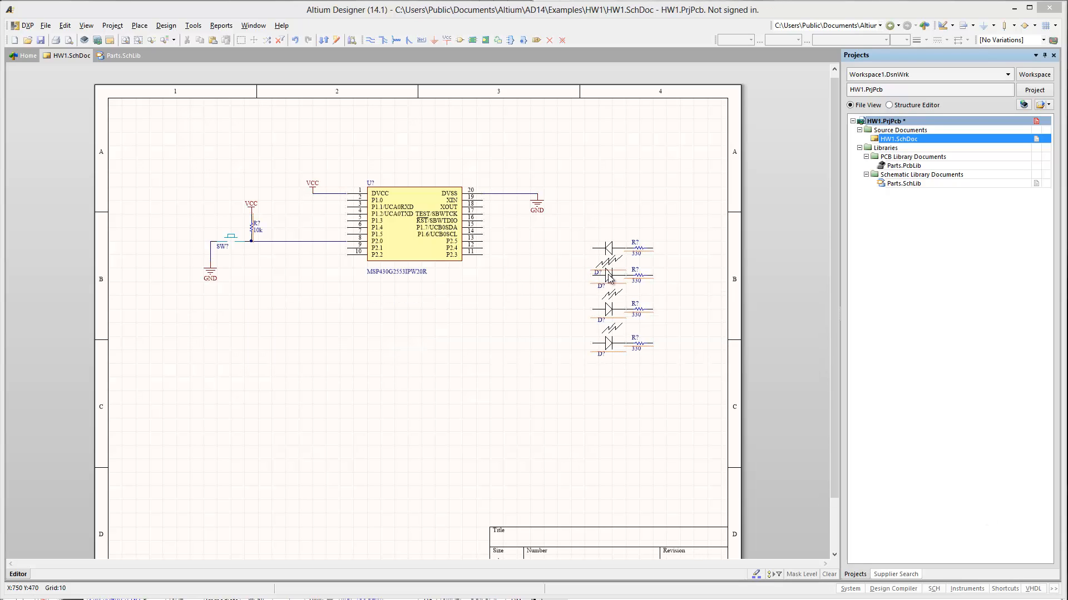
pyautogui.moveTo(608, 275); pyautogui.dragTo(625, 346)
pyautogui.press('x')
pyautogui.press('space')
pyautogui.press('space')
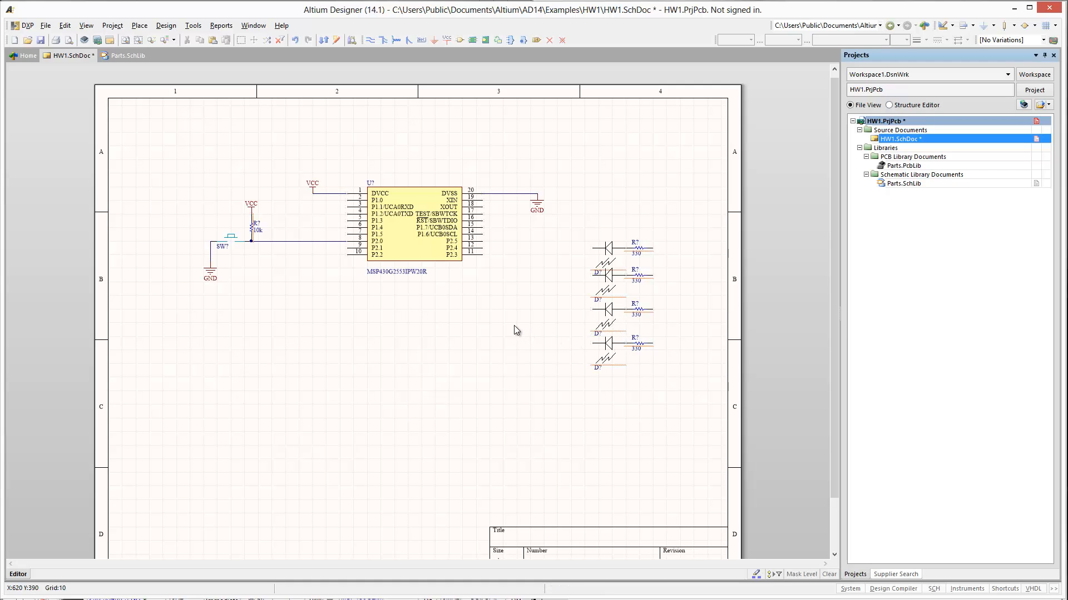
# - Join the right ends of the four 330 resistors with one vertical wire extending above the uppermost resistor
pyautogui.press('p')
pyautogui.press('w')
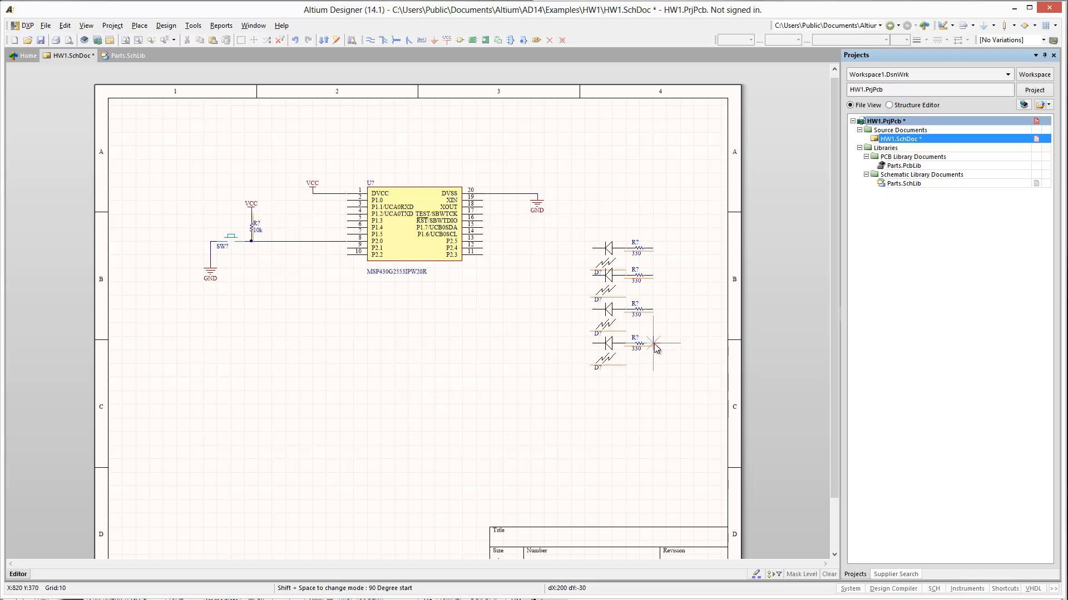
pyautogui.click(654, 344)
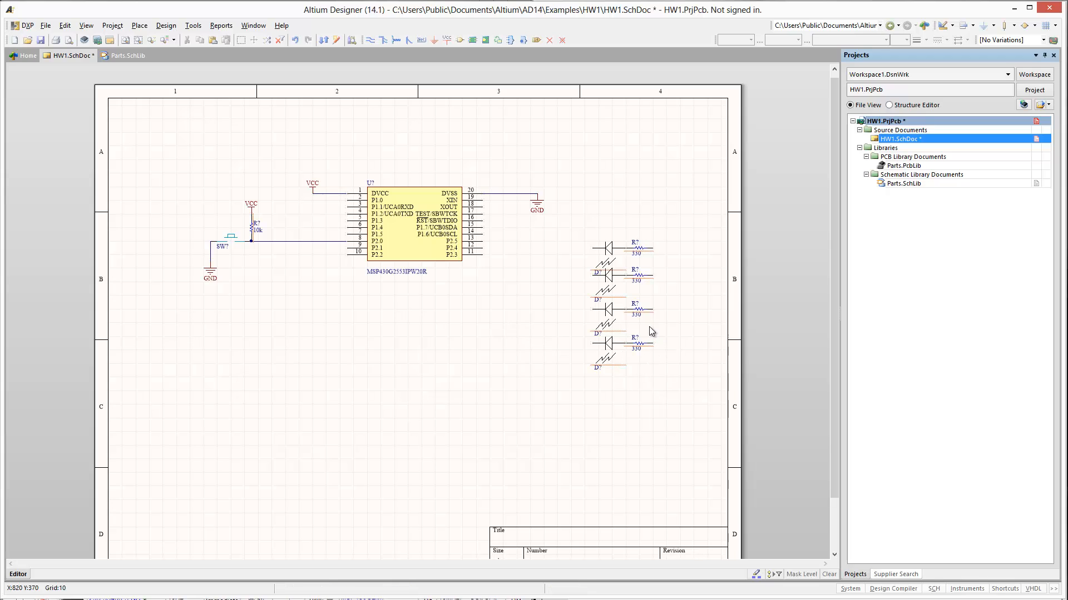
pyautogui.click(655, 230)
pyautogui.rightClick(655, 230)
pyautogui.rightClick(616, 215)
# - Add a VCC port on the upper end of the 330 resistors' common wire
pyautogui.keyDown('shift'); pyautogui.moveTo(313, 184); pyautogui.dragTo(655, 227); pyautogui.keyUp('shift')
pyautogui.hotkey('ctrl', 'v')
pyautogui.click(341, 147)
pyautogui.hotkey('ctrl', 'z')
# - Draw short horizontal wire stubs leftward from the left terminals of the upper three LEDs
pyautogui.press('p')
pyautogui.press('w')
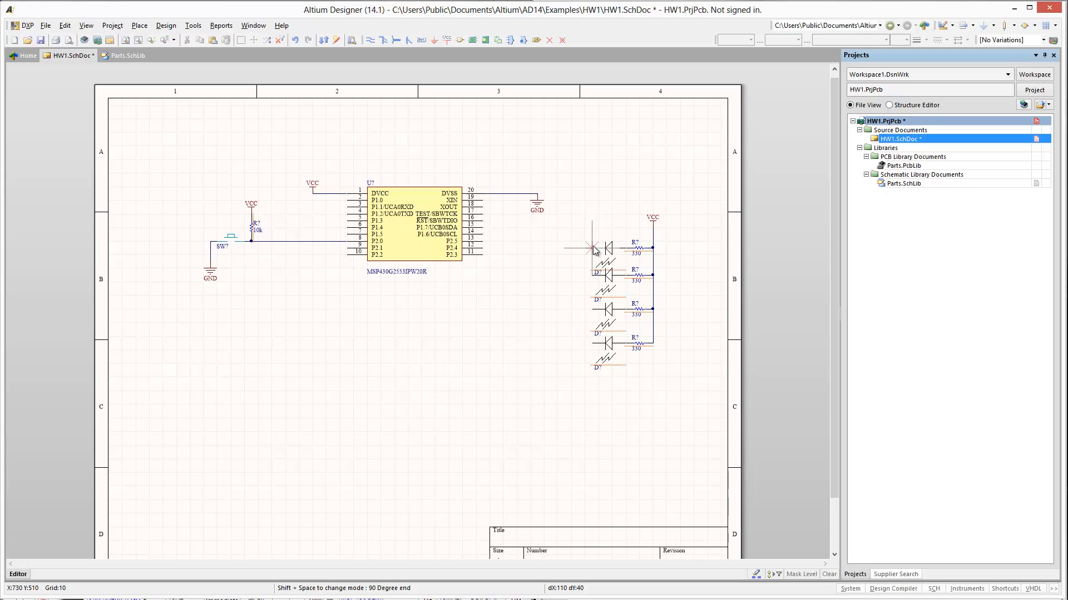
pyautogui.click(565, 248)
pyautogui.click(600, 248)
pyautogui.click(566, 274)
pyautogui.click(602, 274)
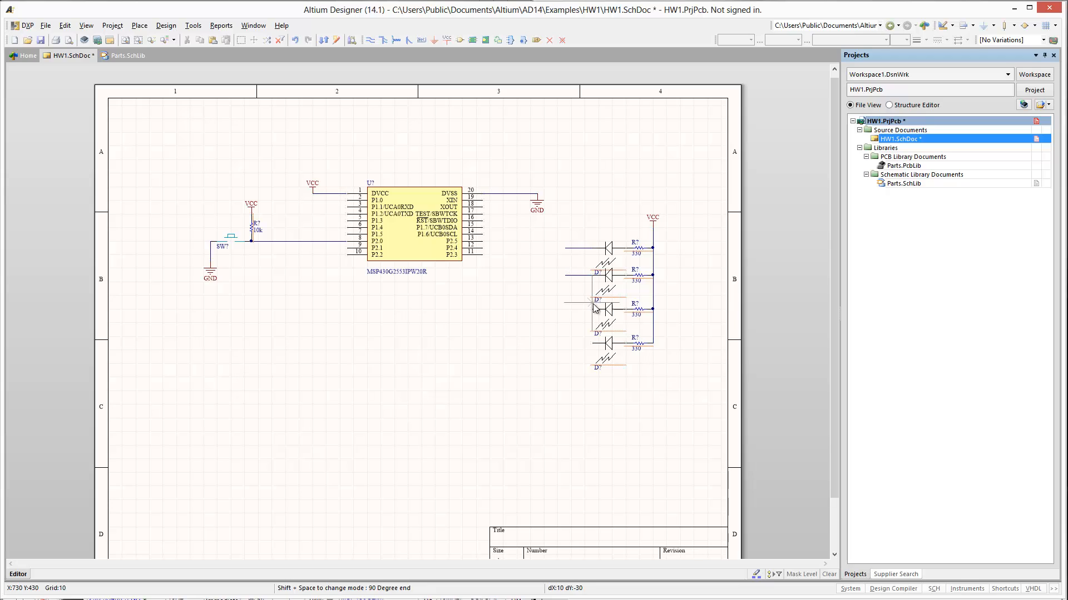
pyautogui.click(565, 309)
pyautogui.rightClick(565, 309)
pyautogui.rightClick(525, 269)
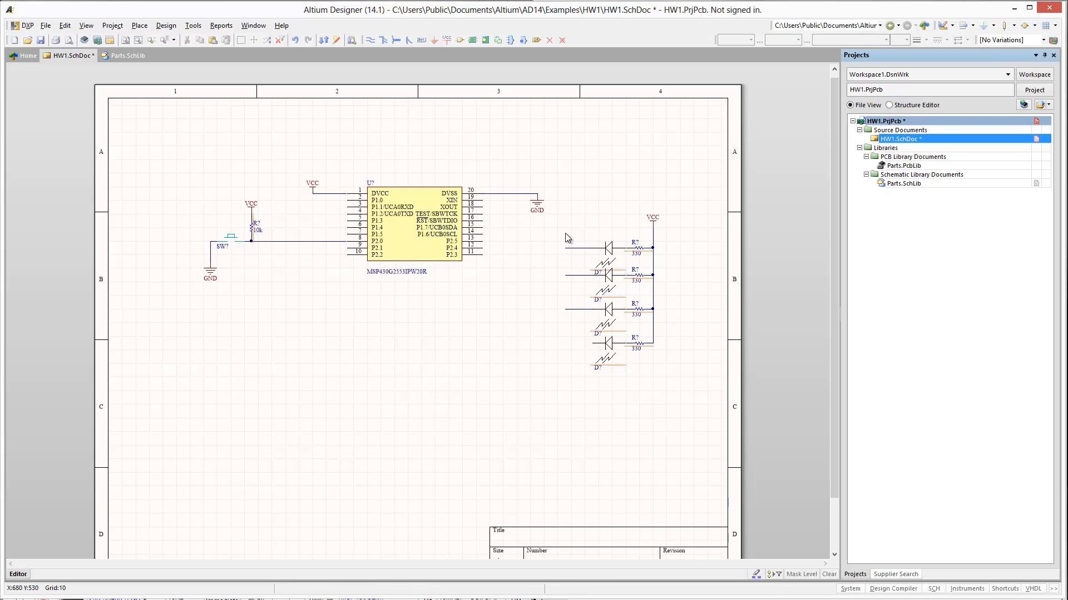
# - Draw a matching wire stub leftward from the left terminal of the lowest LED
pyautogui.press('p')
pyautogui.press('w')
pyautogui.click(592, 343)
pyautogui.click(566, 342)
pyautogui.rightClick(566, 343)
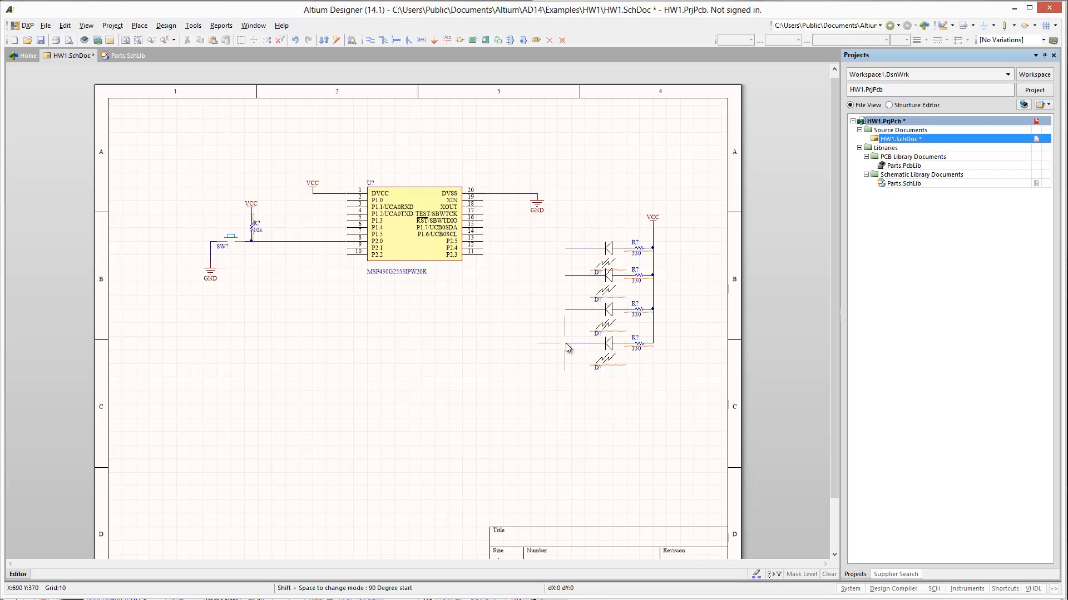
pyautogui.rightClick(520, 364)
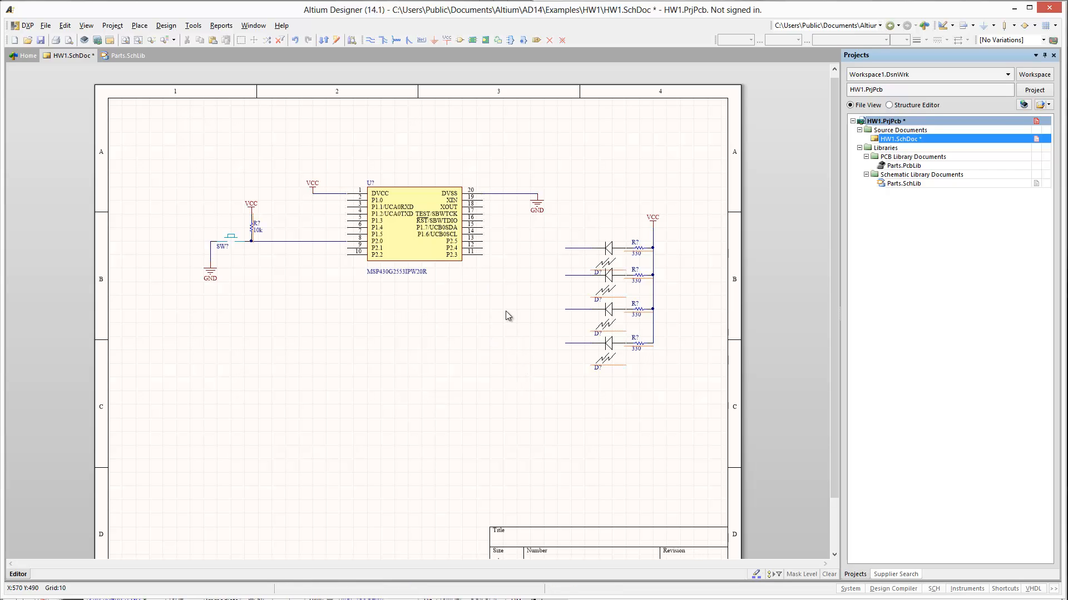
# - Draw equal-length wire stubs rightward from the chip's pins 11 (P2.3), 12 (P2.4) and 13 (P2.5)
pyautogui.press('p')
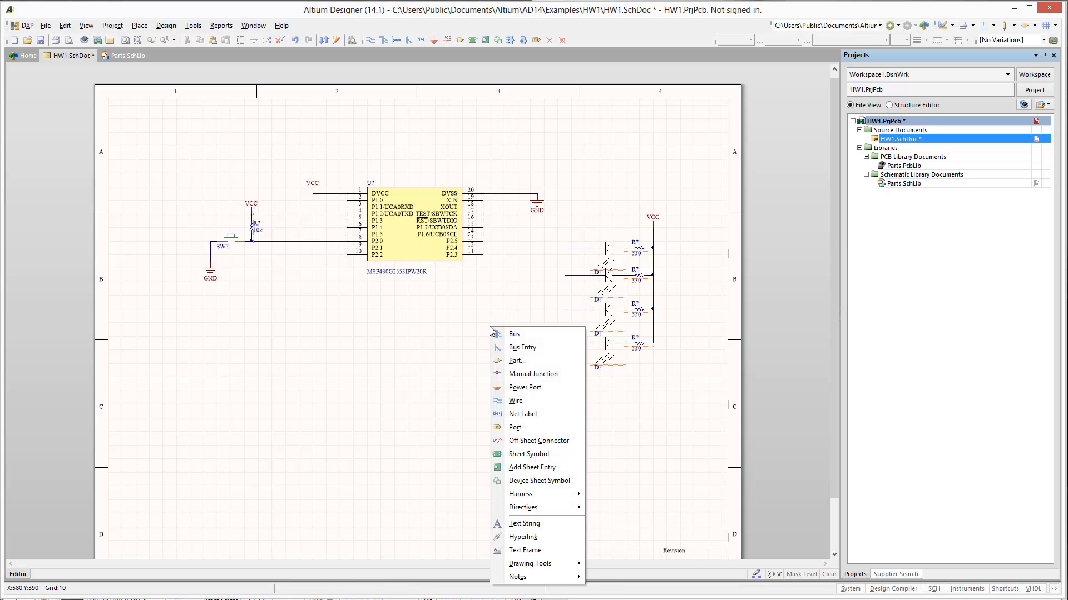
pyautogui.press('w')
pyautogui.click(485, 255)
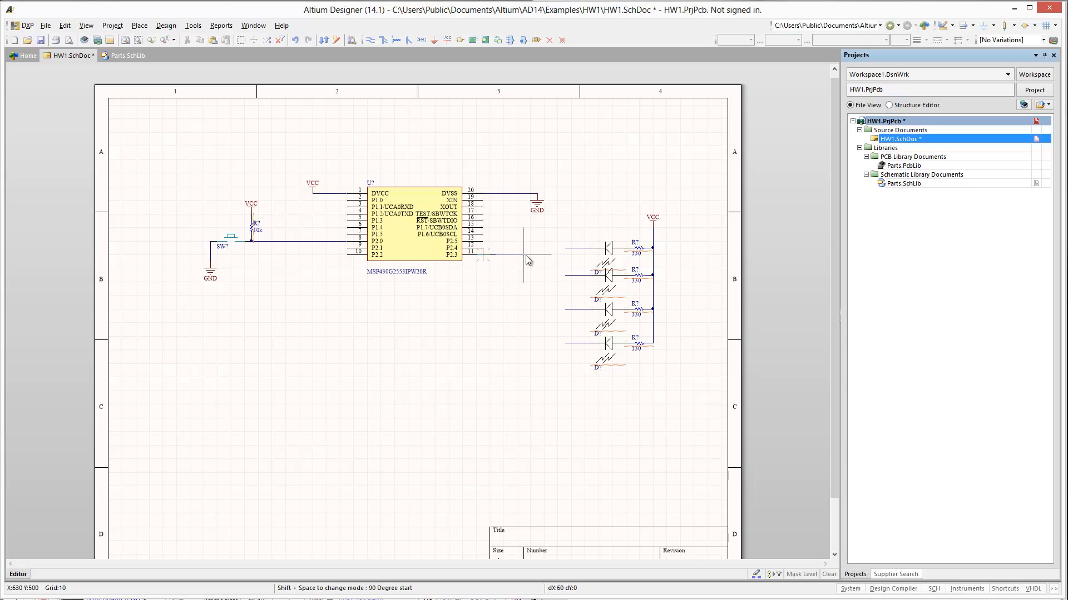
pyautogui.click(525, 255)
pyautogui.rightClick(490, 249)
pyautogui.rightClick(522, 246)
pyautogui.click(521, 245)
pyautogui.rightClick(522, 245)
pyautogui.click(485, 244)
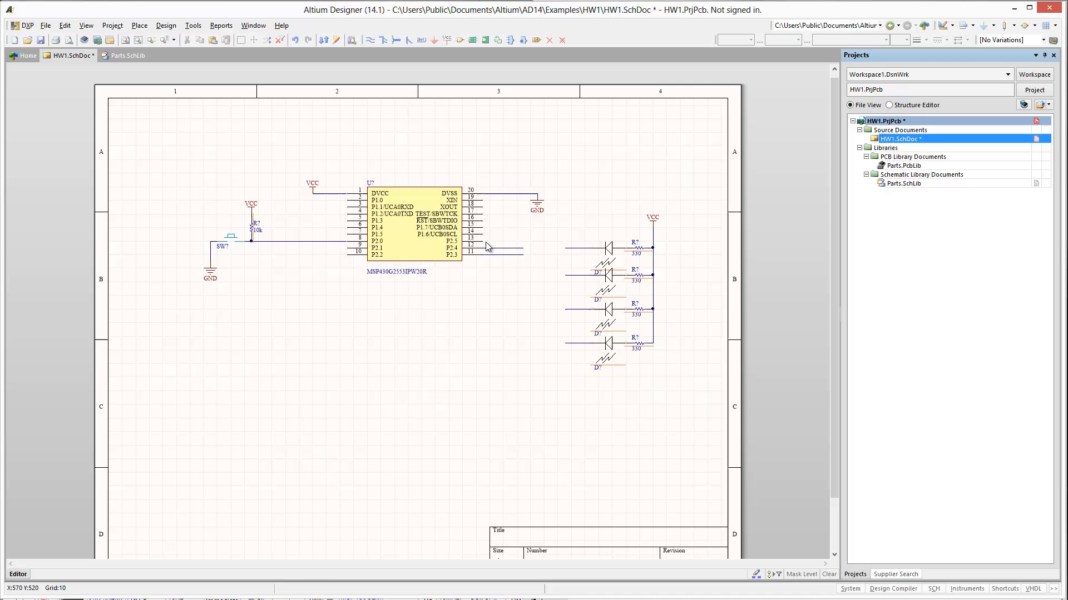
pyautogui.click(522, 243)
pyautogui.rightClick(522, 243)
# - Draw a wire stub leftward from the chip's pin 10 (P2.2)
pyautogui.click(347, 255)
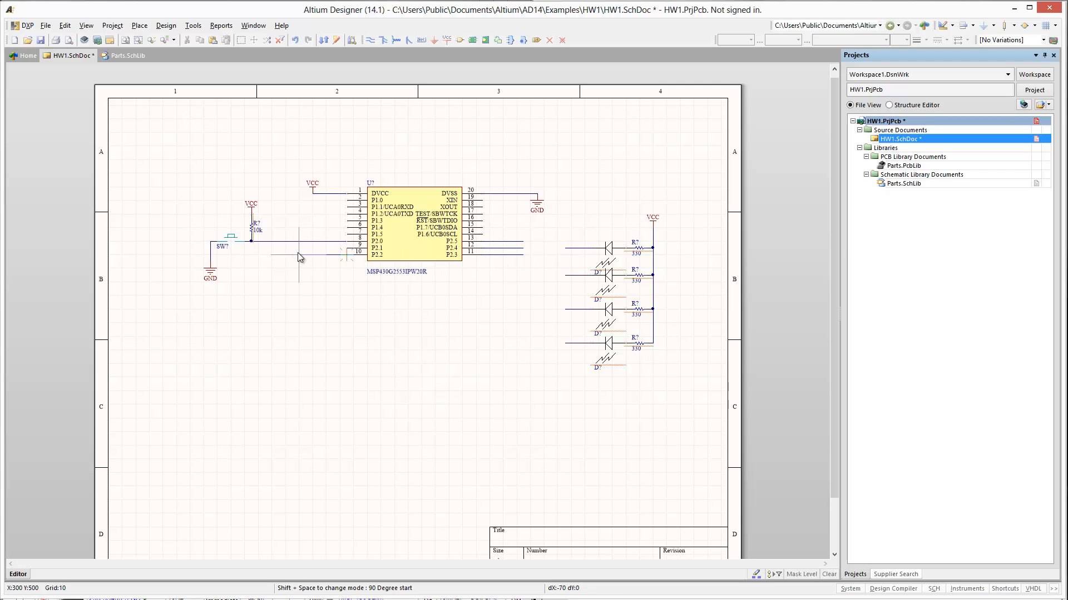
pyautogui.click(292, 254)
pyautogui.rightClick(292, 254)
pyautogui.rightClick(296, 316)
# - Place net labels on the chip's wire stubs at pins 10, 13, 12 and 11
pyautogui.press('p')
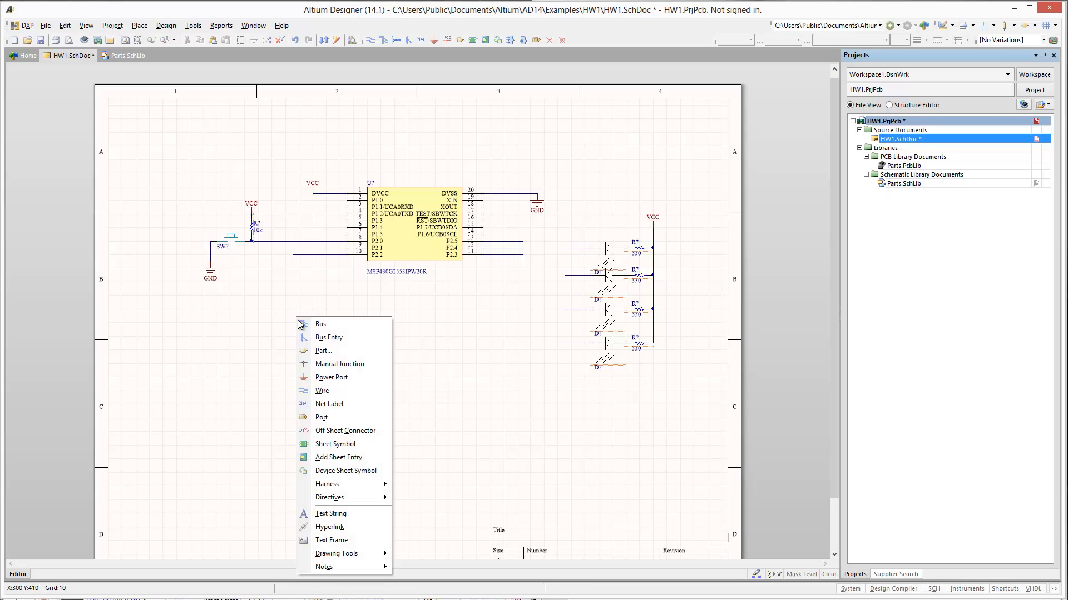
pyautogui.click(345, 405)
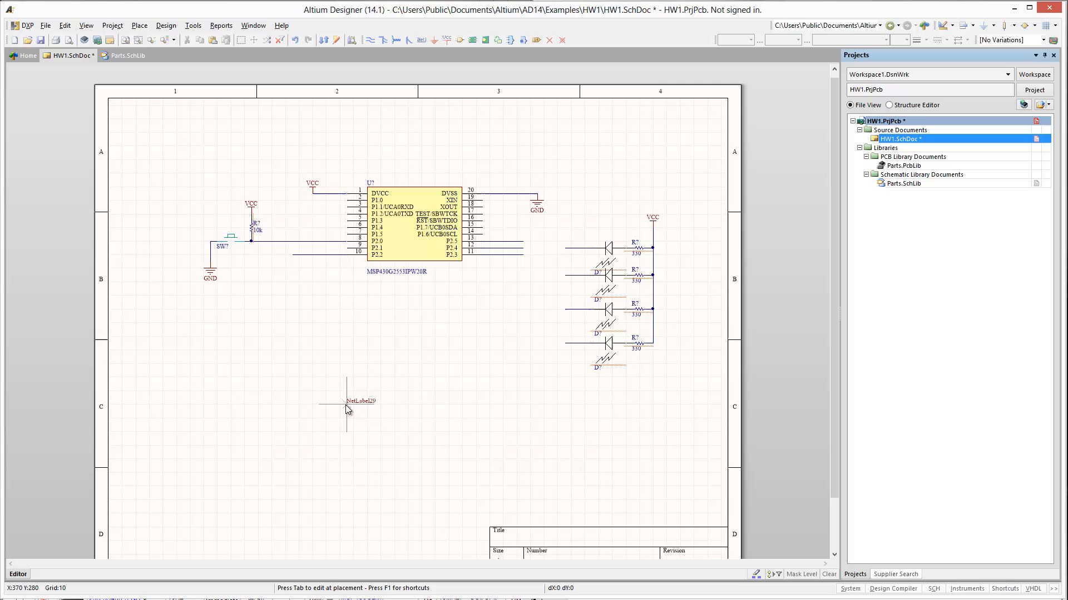
pyautogui.click(292, 256)
pyautogui.click(497, 241)
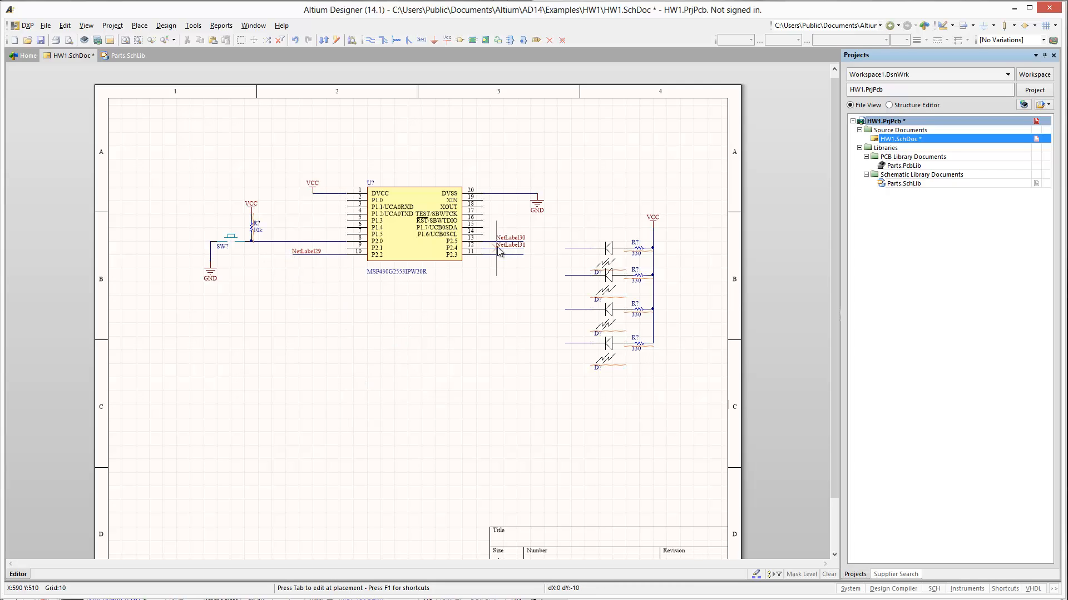
pyautogui.click(498, 248)
pyautogui.click(497, 255)
# - Place net labels on the wire stubs at the left of the LEDs, down to the lowest one
pyautogui.click(568, 276)
pyautogui.click(565, 308)
pyautogui.click(565, 341)
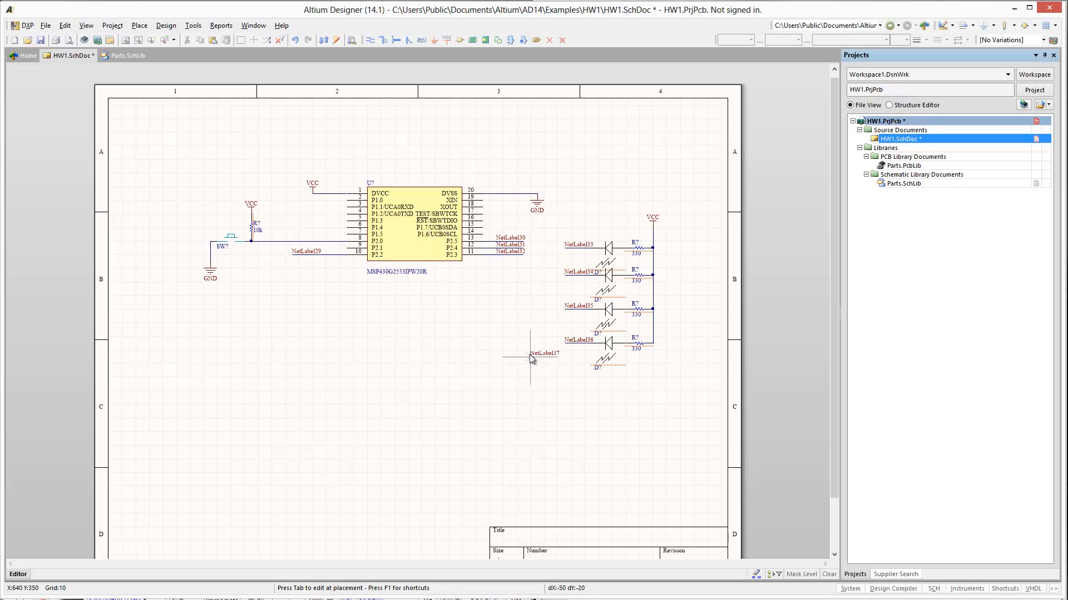
pyautogui.rightClick(529, 354)
# - Rename the net labels on the chip's wire stubs as LED1 at pin 10 and LED2 at pin 13
pyautogui.doubleClick(306, 252)
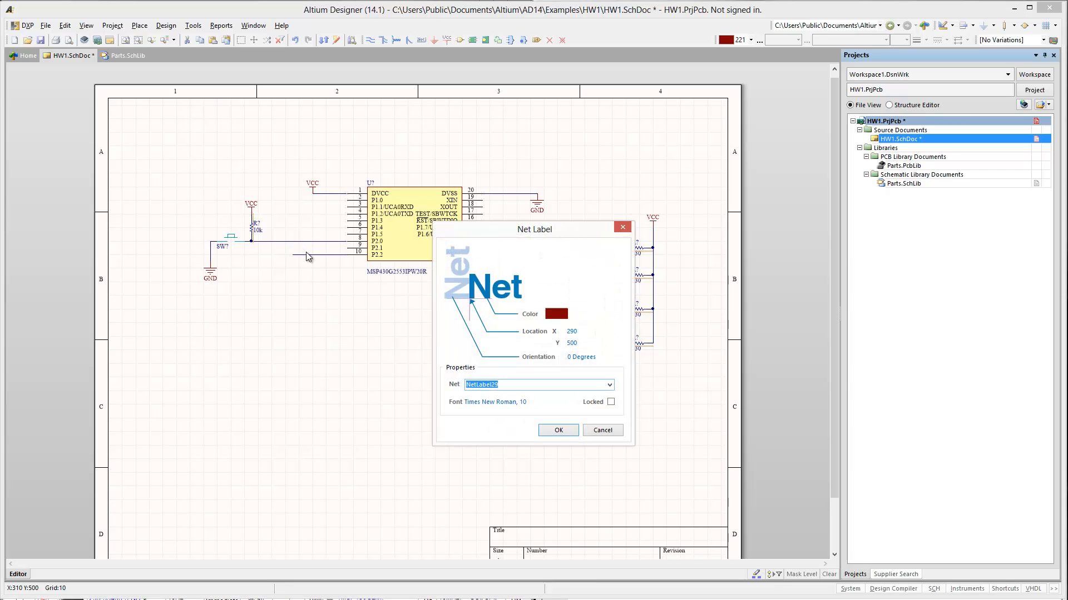
pyautogui.write('LED1')
pyautogui.press('Return')
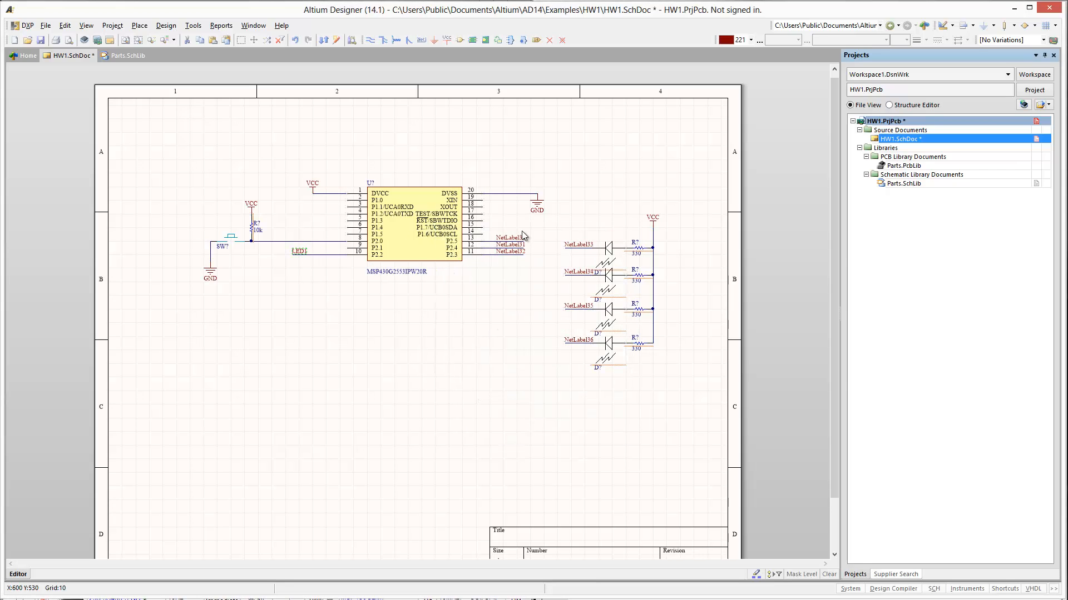
pyautogui.doubleClick(513, 238)
pyautogui.write('LED2')
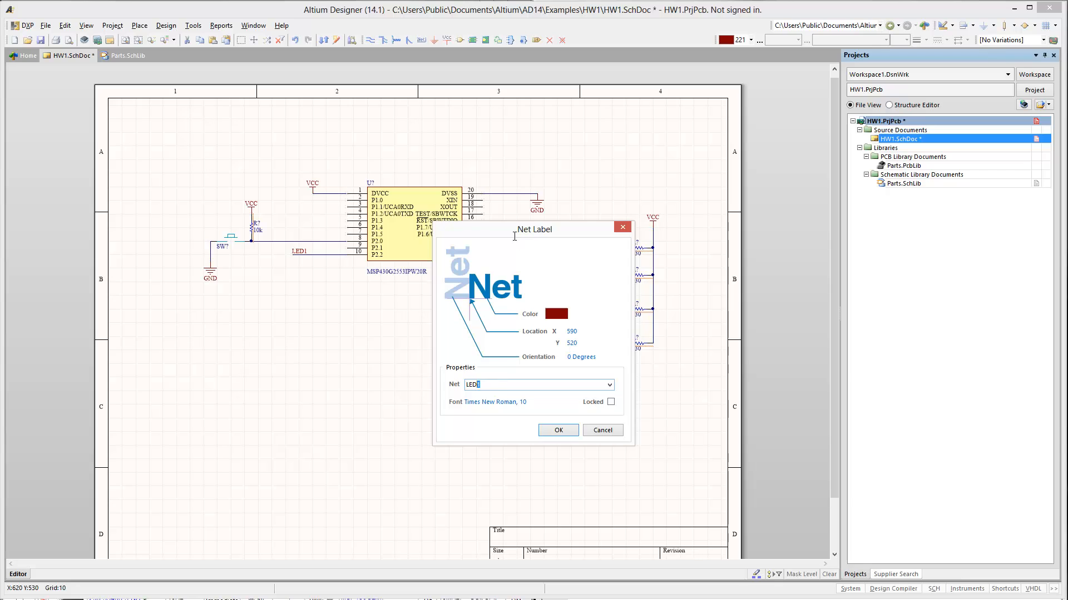
pyautogui.press('Return')
# - Rename the net labels on the chip's wire stubs as LED3 at pin 12 and LED4 at pin 11
pyautogui.doubleClick(511, 246)
pyautogui.write('LED3')
pyautogui.press('Return')
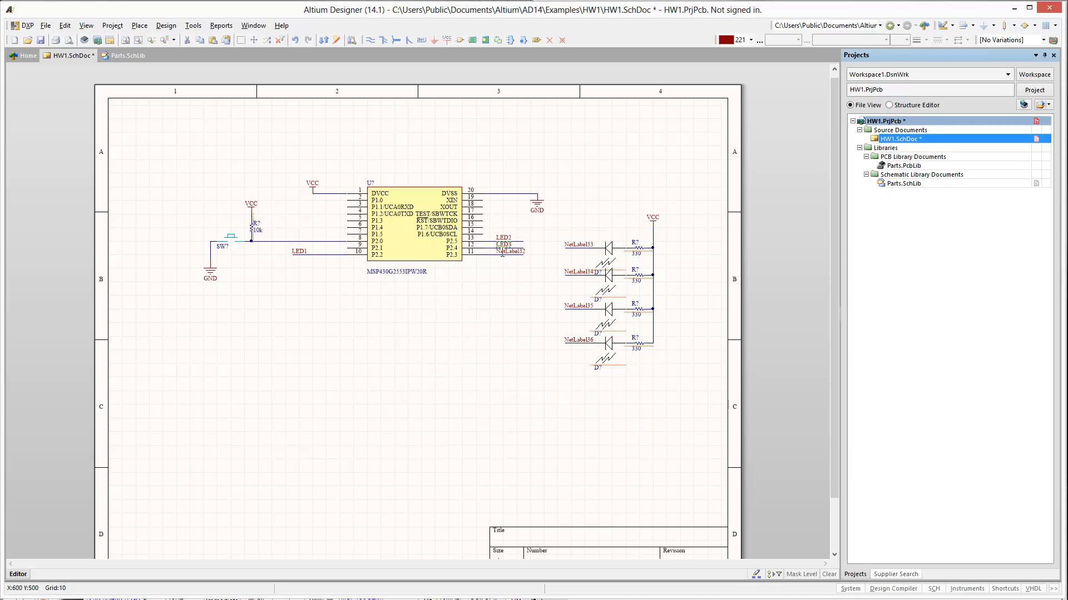
pyautogui.doubleClick(502, 253)
pyautogui.write('L')
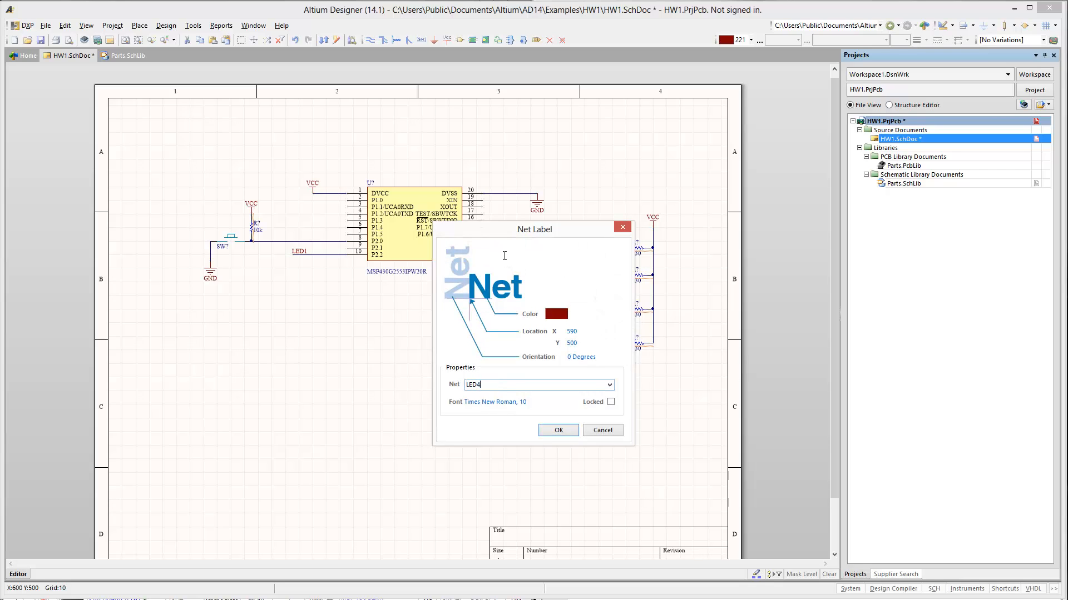
pyautogui.write('ED4')
pyautogui.press('Return')
# - Rename the net labels on the two upper LED wires as LED1 and LED2, from the topmost down
pyautogui.doubleClick(581, 250)
pyautogui.write('LED')
pyautogui.press('Return')
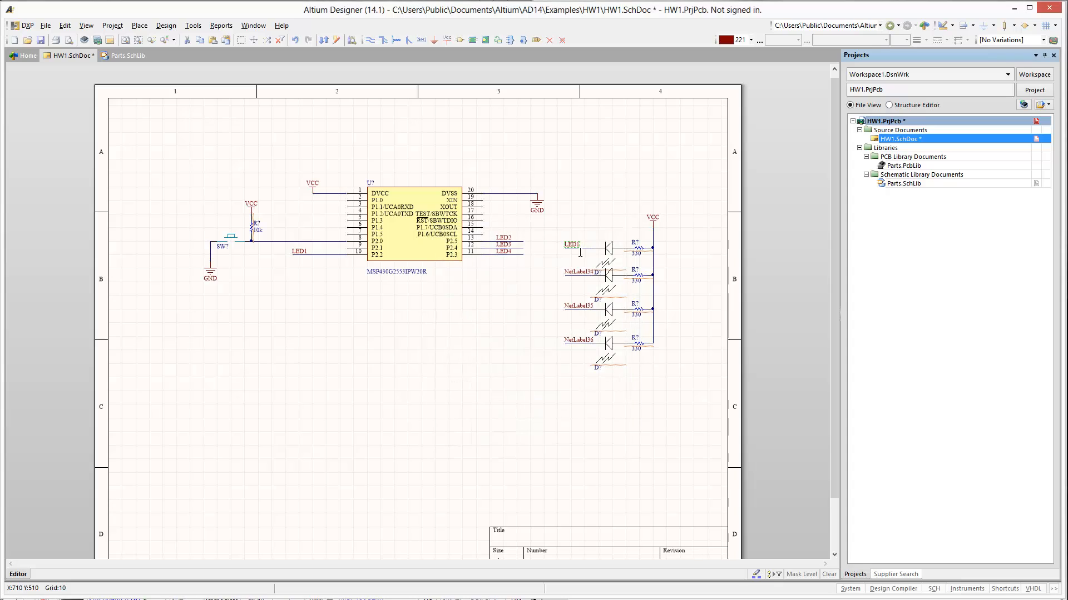
pyautogui.press('Tab')
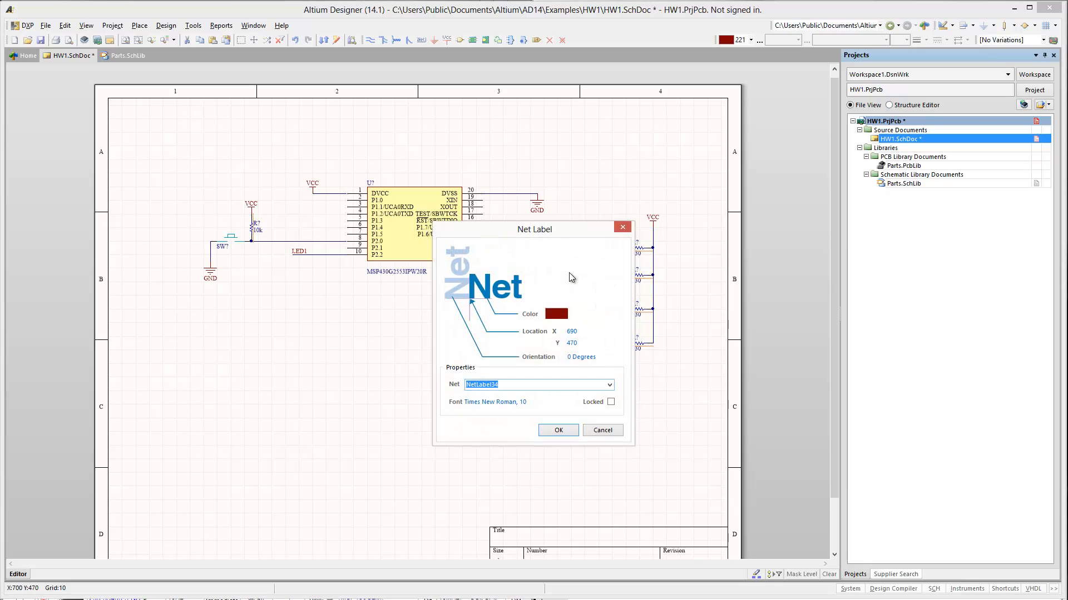
pyautogui.write('LED2')
pyautogui.press('Return')
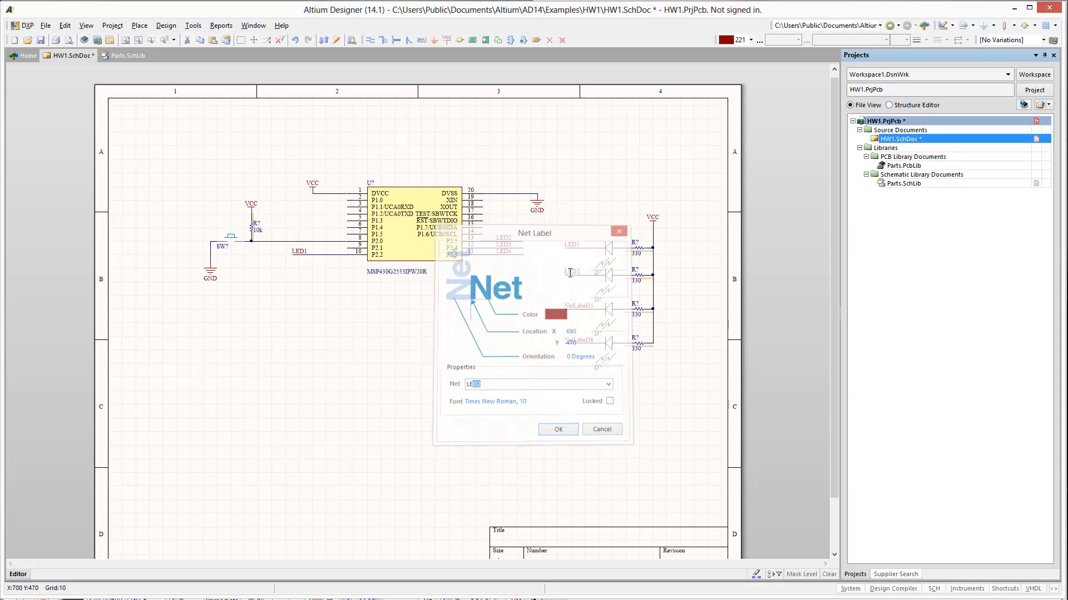
# - Rename the net labels on the two lower LED wires as LED3 and LED4, with LED4 on the lowest
pyautogui.doubleClick(576, 306)
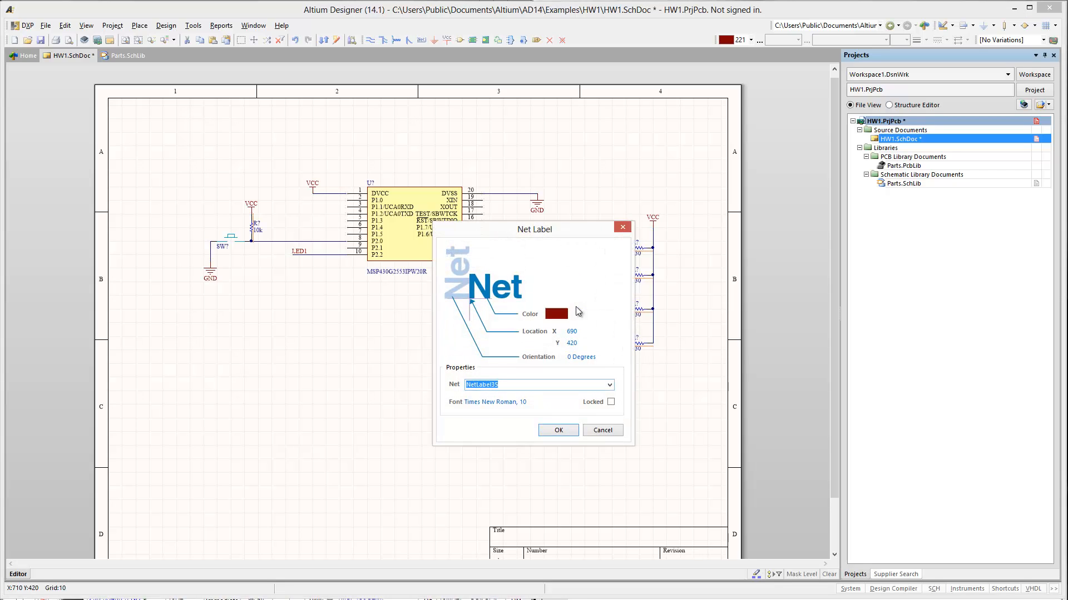
pyautogui.write('LED')
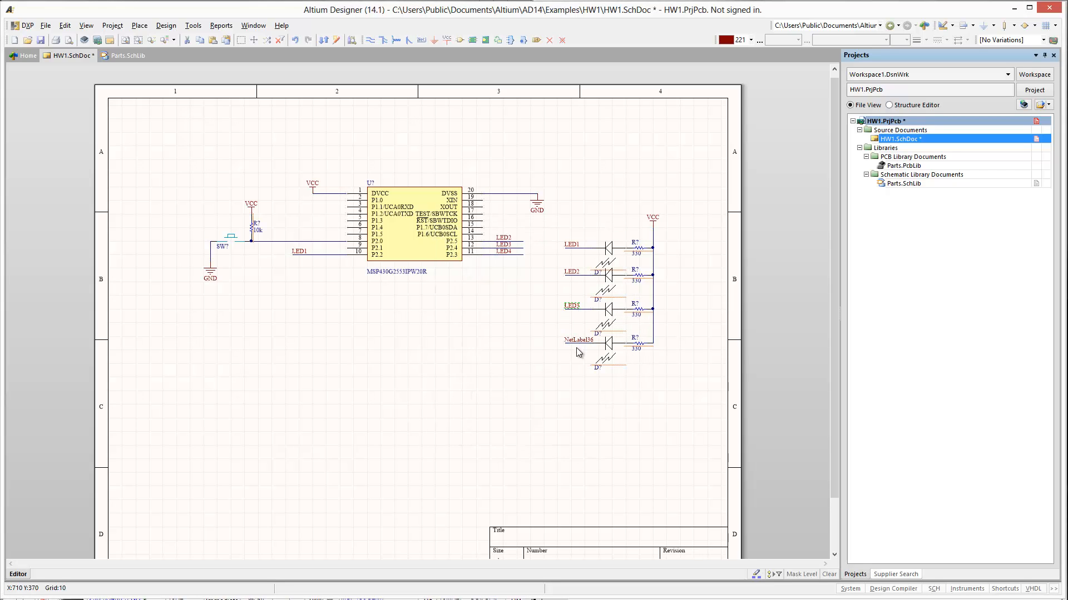
pyautogui.doubleClick(574, 342)
pyautogui.click(574, 340)
pyautogui.click(574, 338)
pyautogui.doubleClick(573, 341)
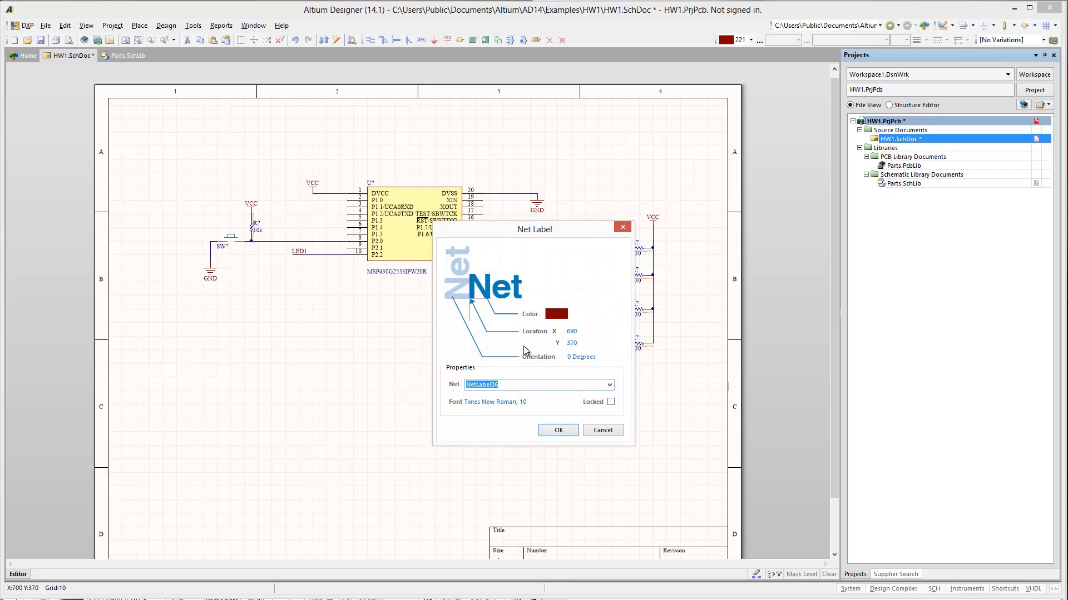
pyautogui.write('LED4')
pyautogui.press('Return')
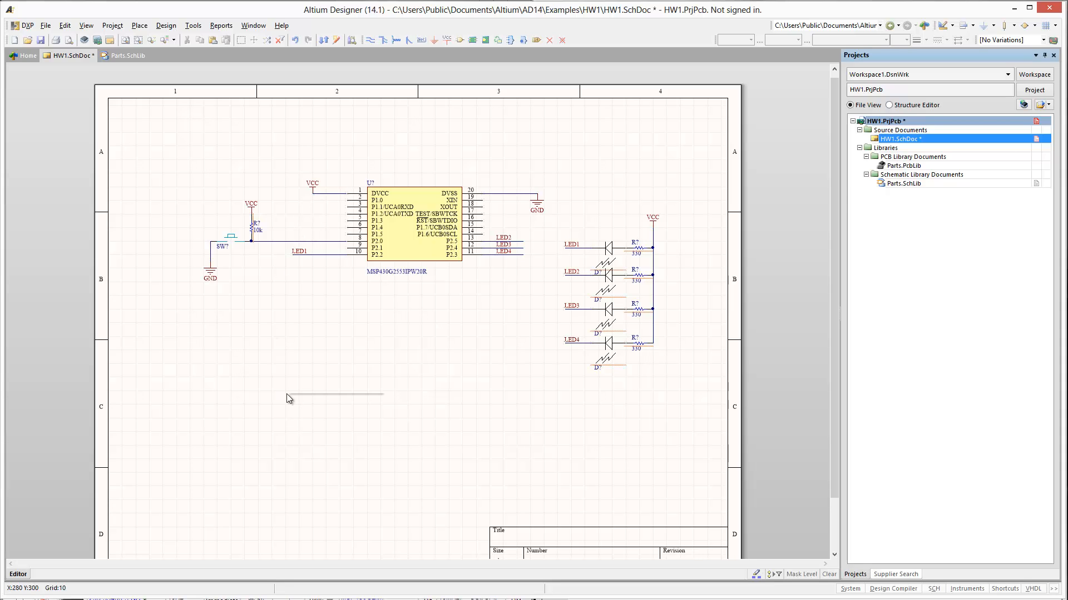
# - Place the 10 uF capacitor GRM188R60J106ME47D from Parts.SchLib vertically below the VCC port at the chip's pin 1 wire
pyautogui.press('p')
pyautogui.press('p')
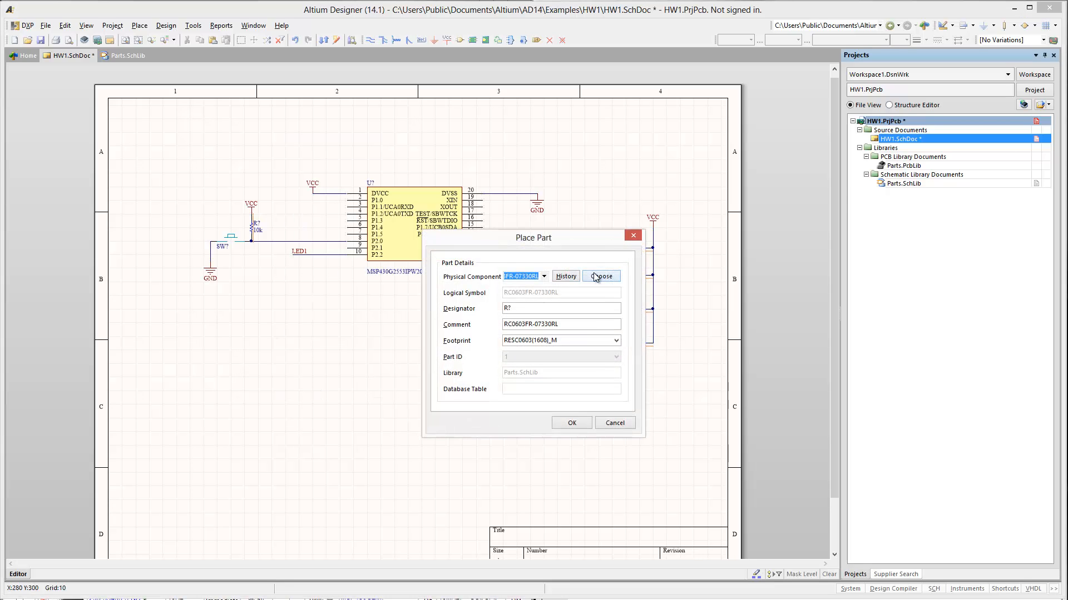
pyautogui.click(597, 276)
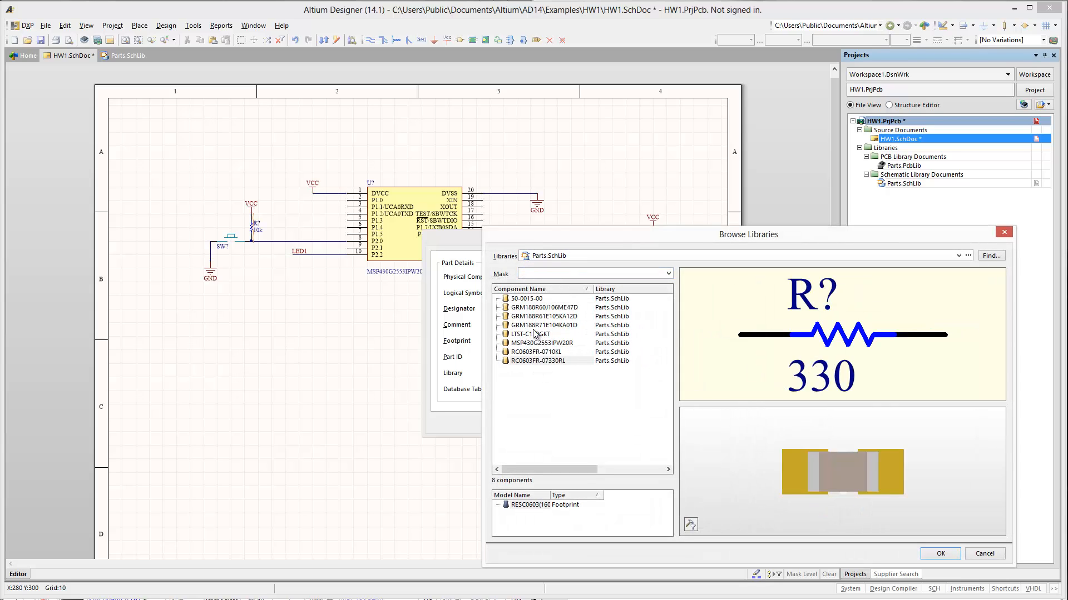
pyautogui.click(544, 309)
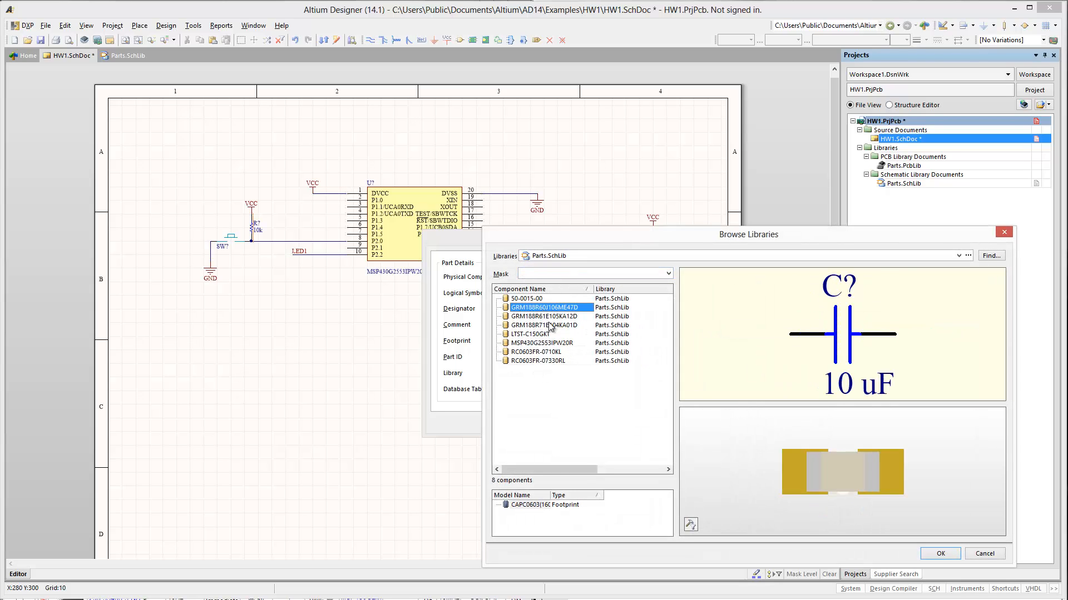
pyautogui.click(940, 554)
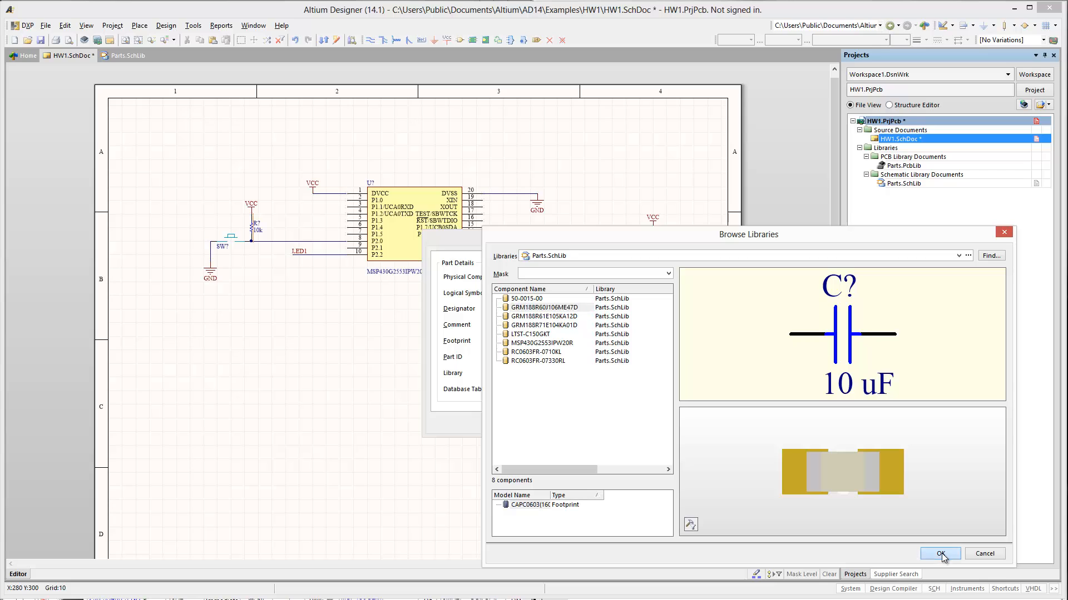
pyautogui.click(572, 424)
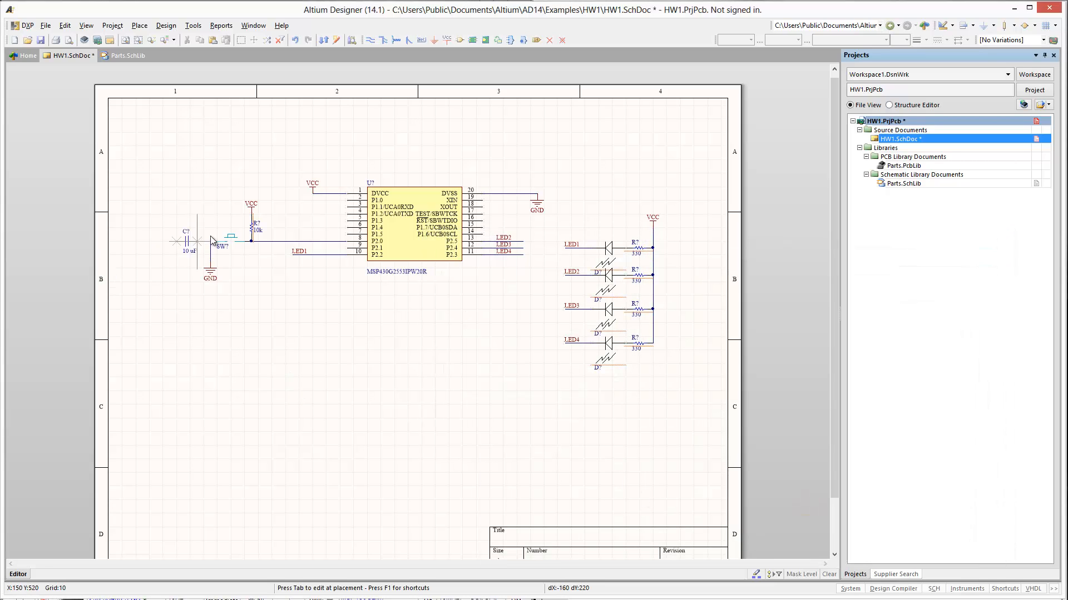
pyautogui.click(309, 197)
pyautogui.press('Escape')
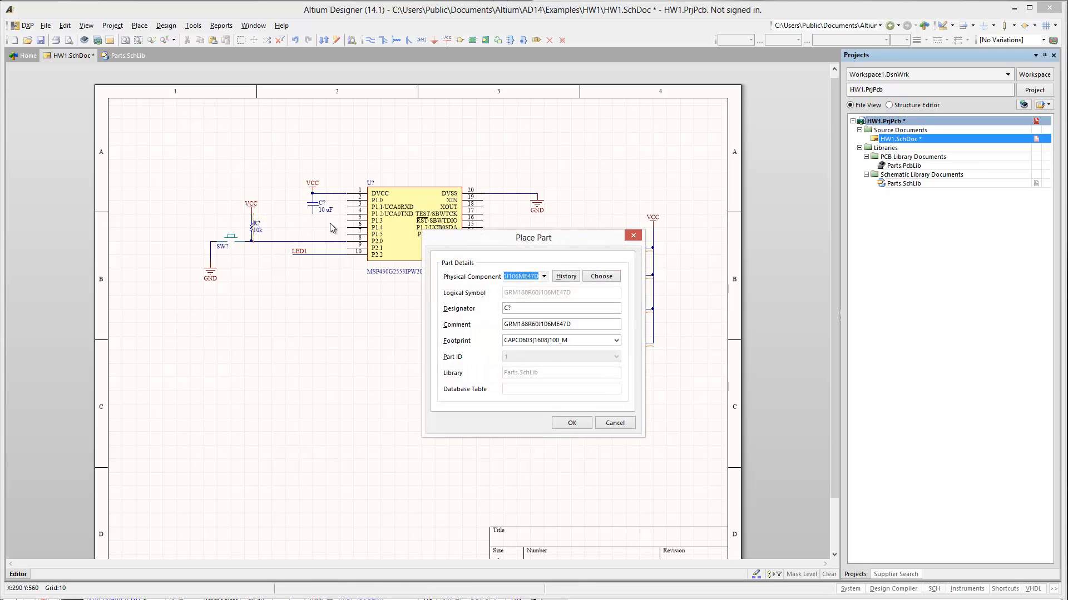
# - Place the 0.1 µF capacitor GRM188R71E104KA01D from Parts.SchLib on the pin 1 wire, just right of the 10 uF capacitor
pyautogui.click(601, 277)
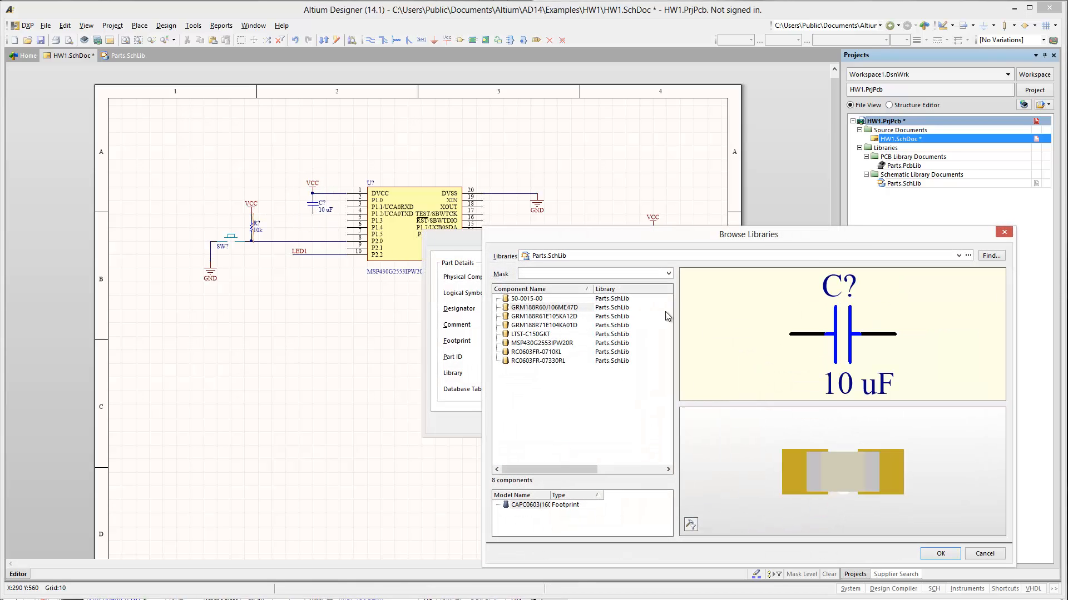
pyautogui.click(531, 316)
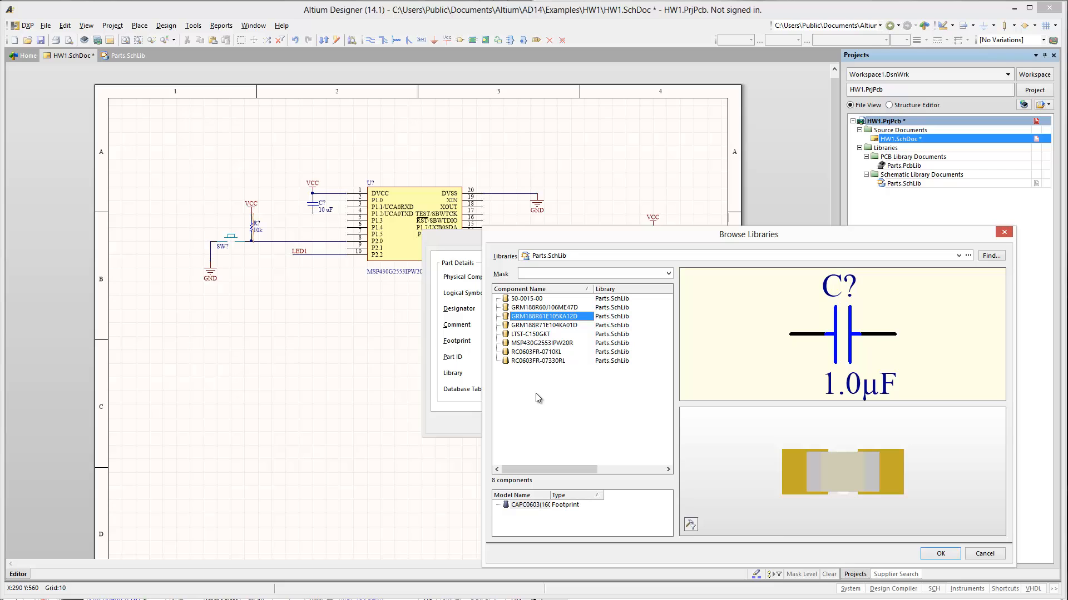
pyautogui.click(545, 328)
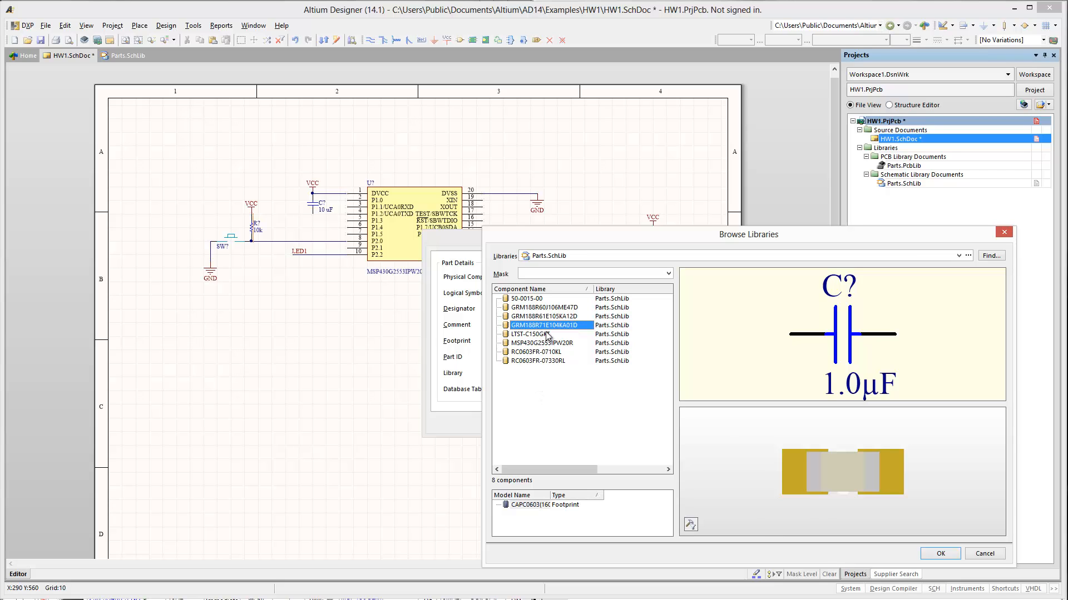
pyautogui.click(940, 554)
pyautogui.click(582, 426)
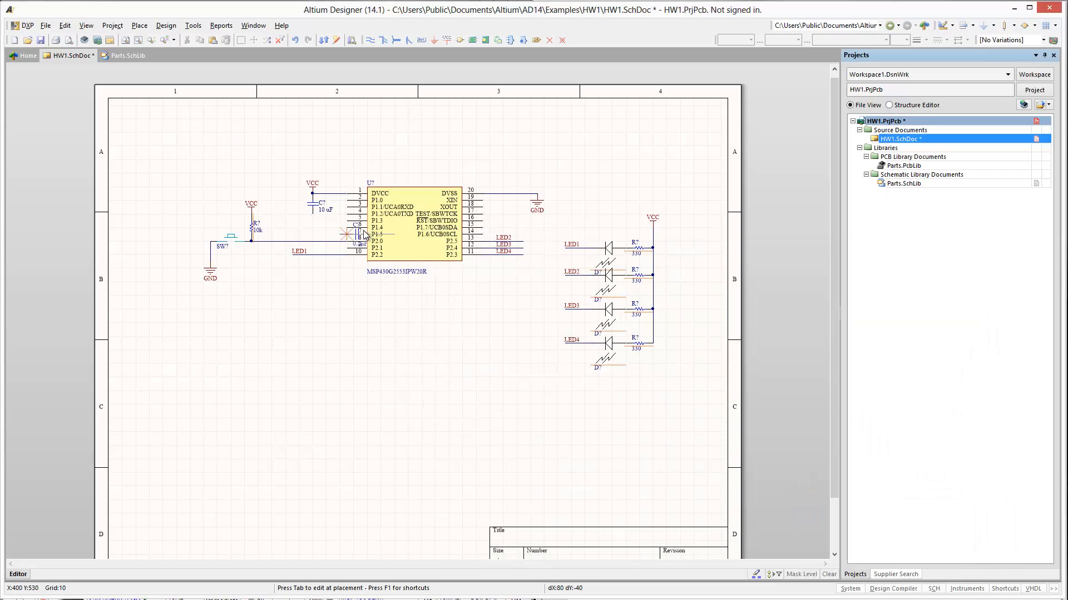
pyautogui.click(332, 201)
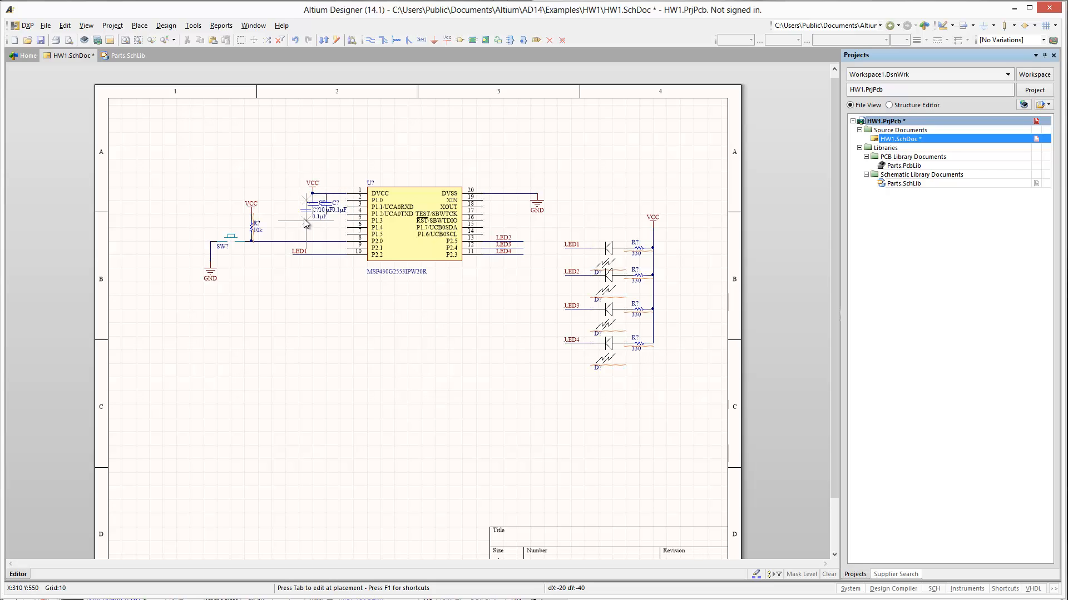
pyautogui.rightClick(295, 212)
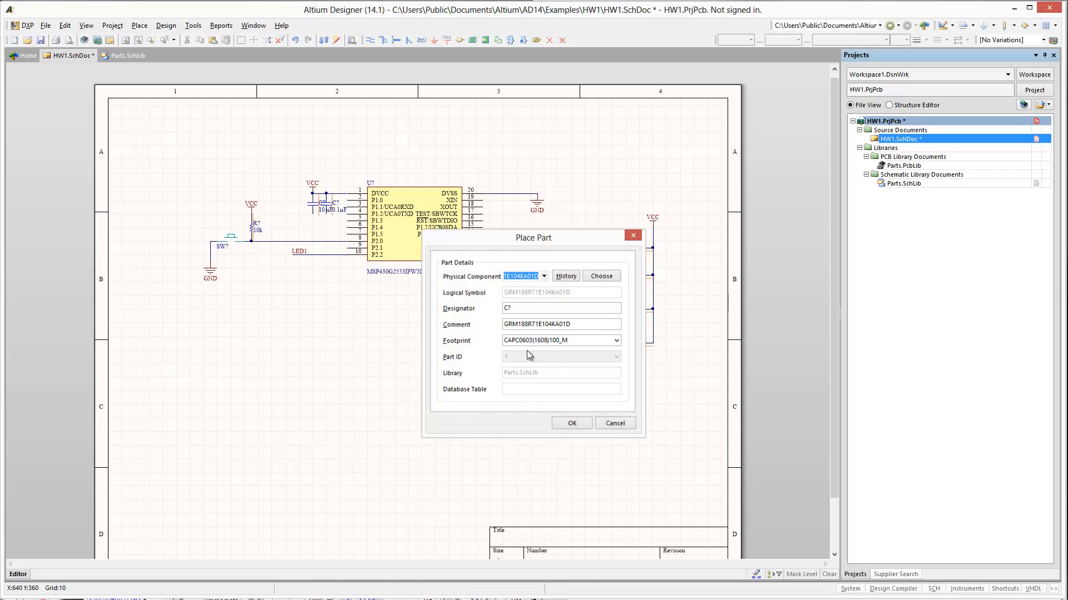
pyautogui.press('Escape')
# - Spread the two capacitors apart along the pin 1 wire, with the 10 uF capacitor under the VCC port at its left end
pyautogui.click(313, 207)
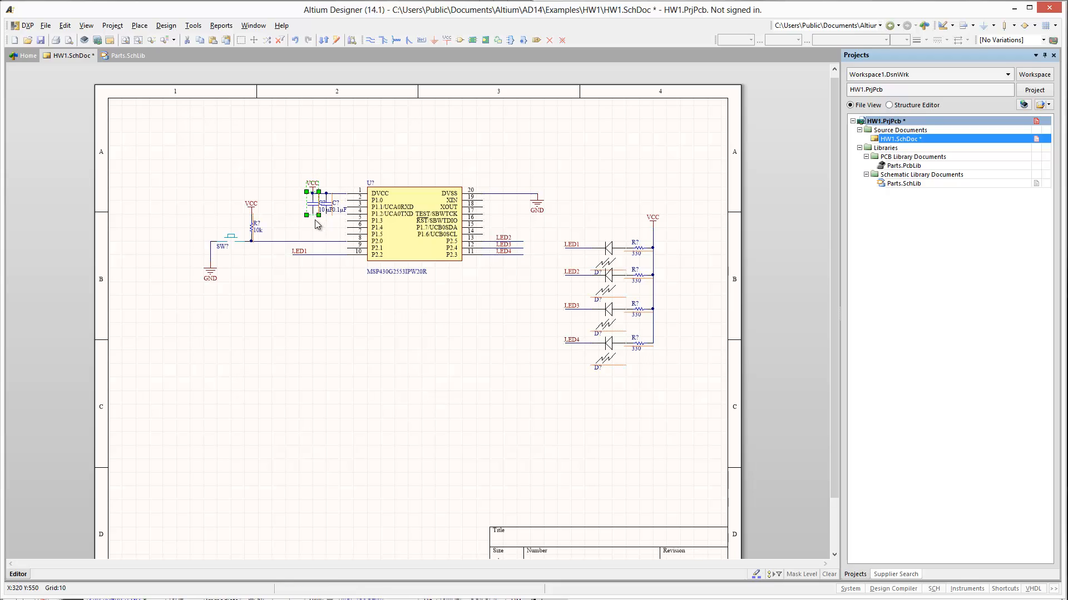
pyautogui.moveTo(313, 207)
pyautogui.mouseDown()
pyautogui.moveTo(293, 218)
pyautogui.moveTo(320, 215)
pyautogui.mouseUp()
pyautogui.click(311, 236)
# - Wire the lower pins of the two capacitors together and place a GND port midway on that wire
pyautogui.press('p')
pyautogui.press('w')
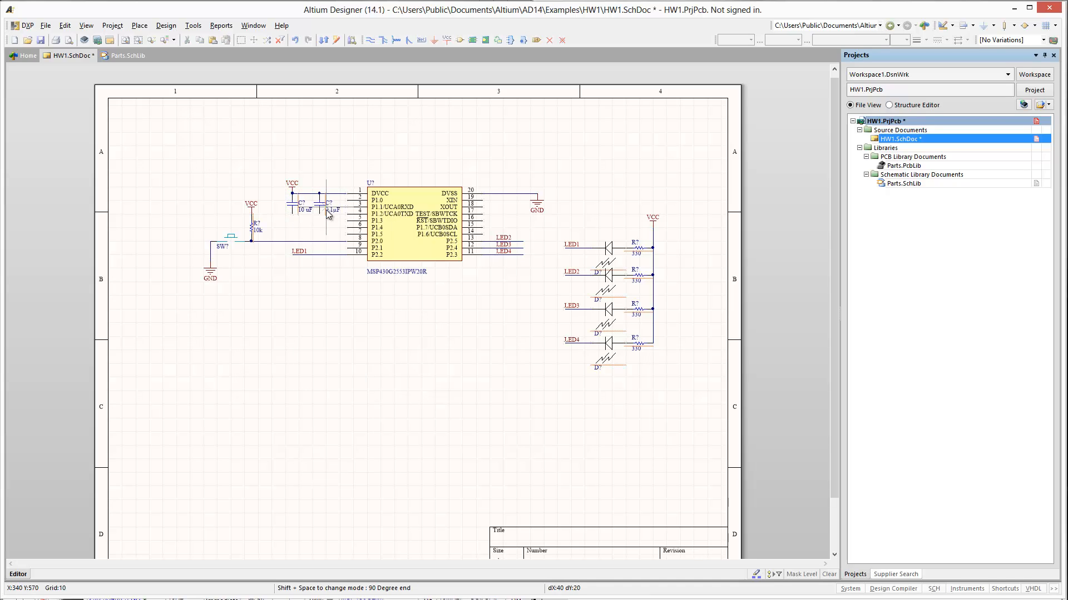
pyautogui.click(319, 212)
pyautogui.rightClick(292, 214)
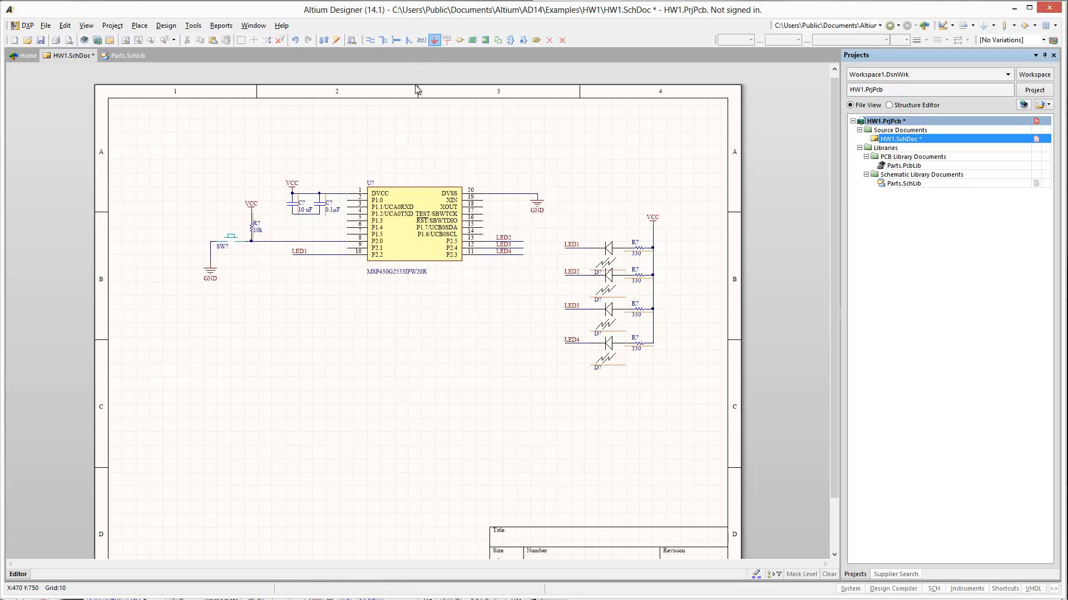
pyautogui.click(305, 217)
pyautogui.rightClick(296, 313)
# - Move the capacitor group with its VCC and GND ports to the empty area below the switch, and return it to the pin 1 wire
pyautogui.moveTo(279, 172); pyautogui.dragTo(366, 265)
pyautogui.moveTo(306, 207); pyautogui.dragTo(238, 413)
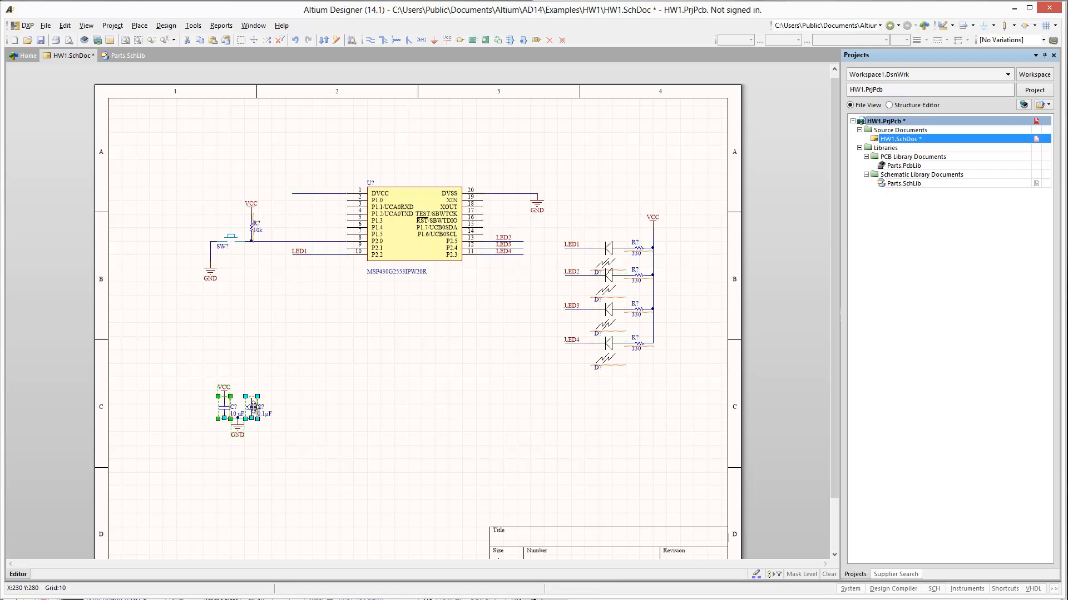
pyautogui.moveTo(252, 401); pyautogui.dragTo(318, 194)
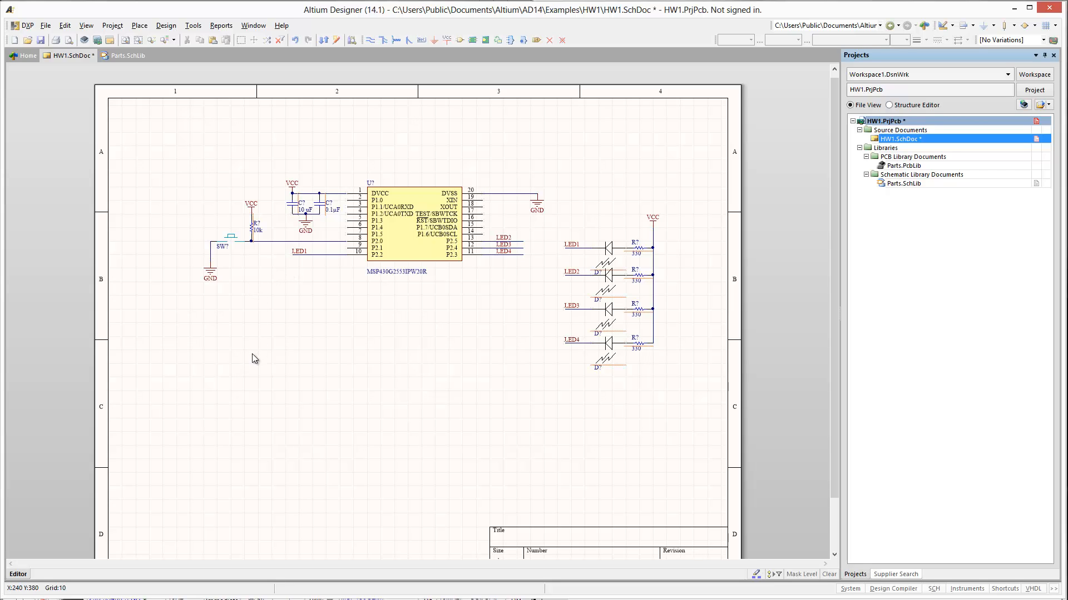
# - Place a Header 4 with footprint HDR1X4 from Miscellaneous Connectors.IntLib in the empty area below the MSP430 chip
pyautogui.press('p')
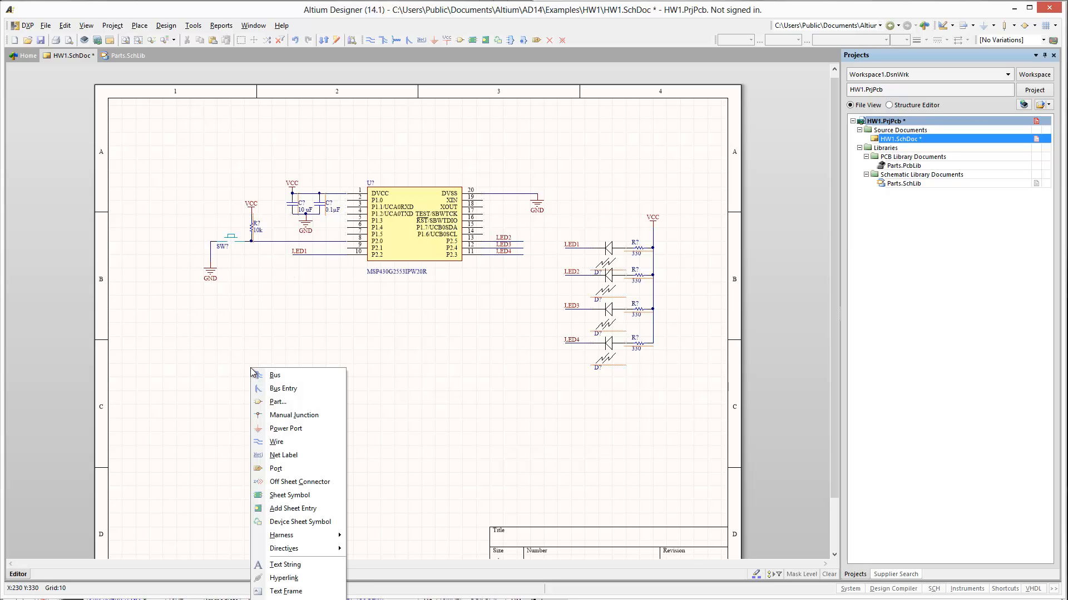
pyautogui.press('p')
pyautogui.click(602, 276)
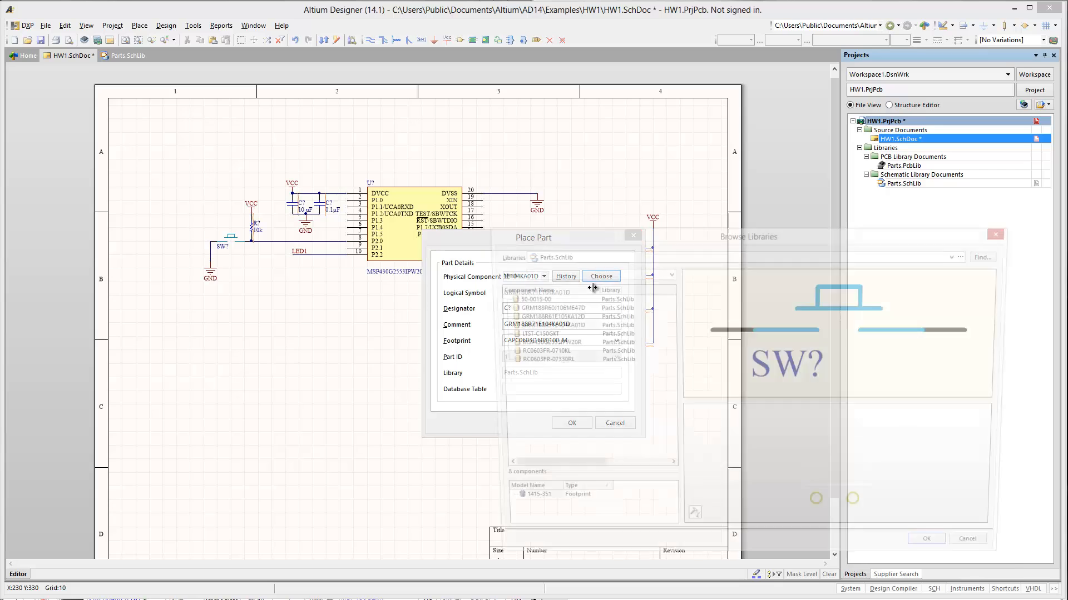
pyautogui.click(601, 256)
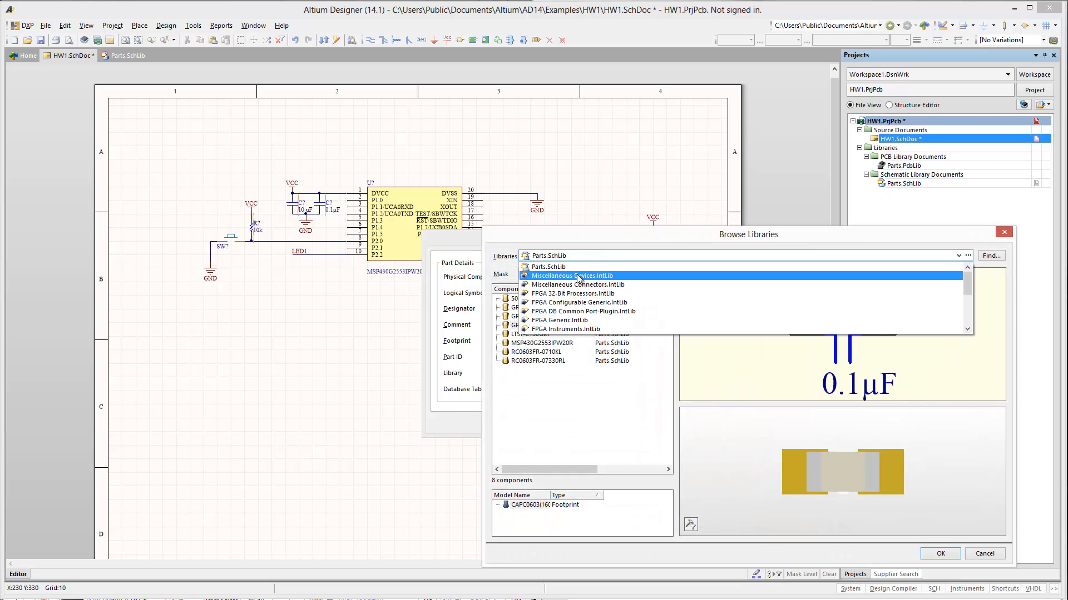
pyautogui.click(613, 285)
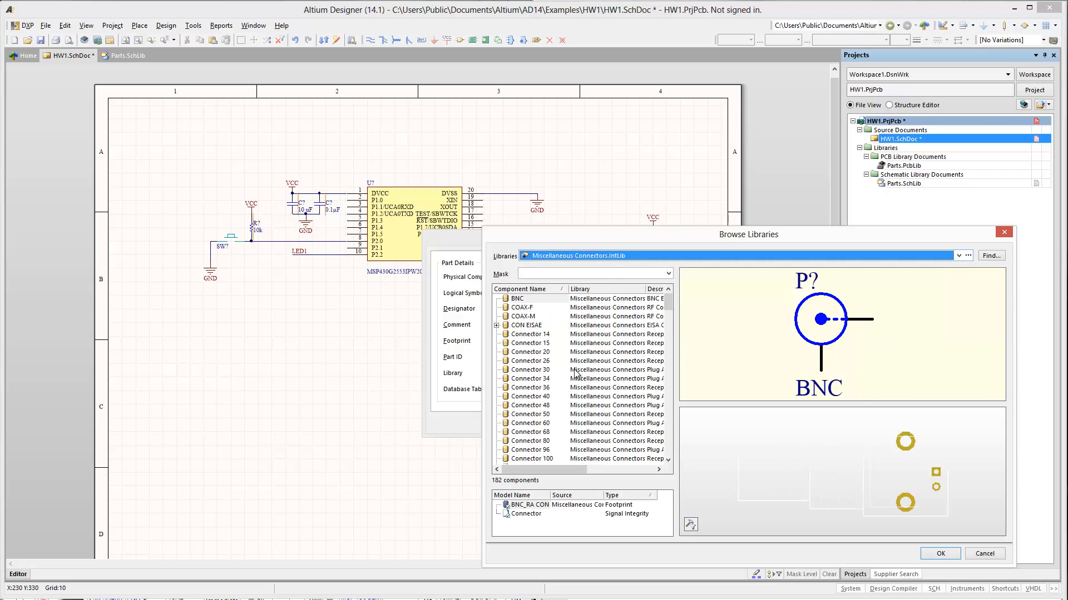
pyautogui.moveTo(671, 310); pyautogui.dragTo(672, 334)
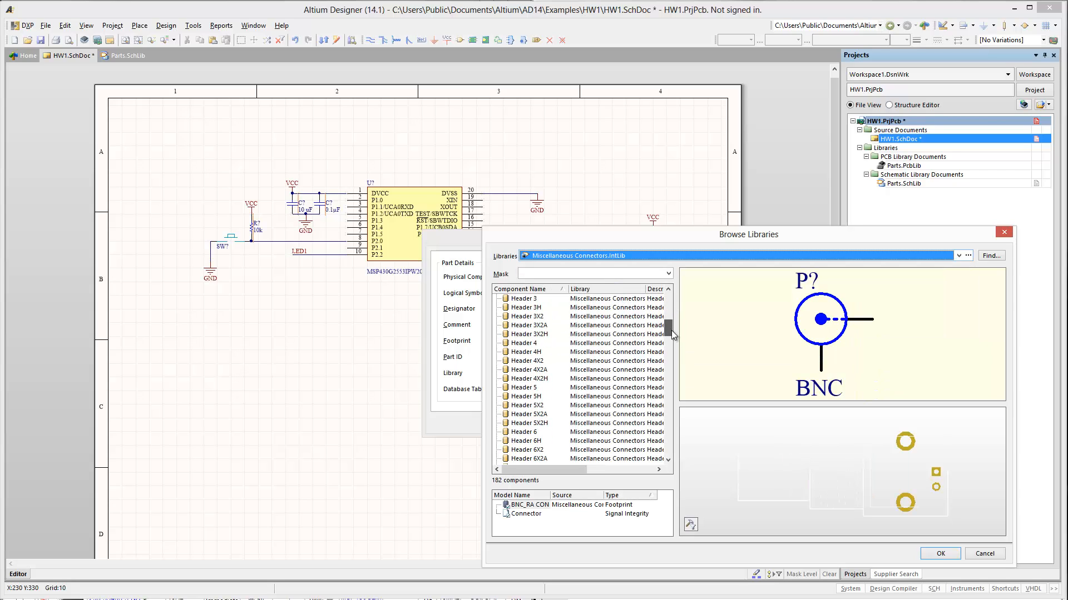
pyautogui.click(522, 344)
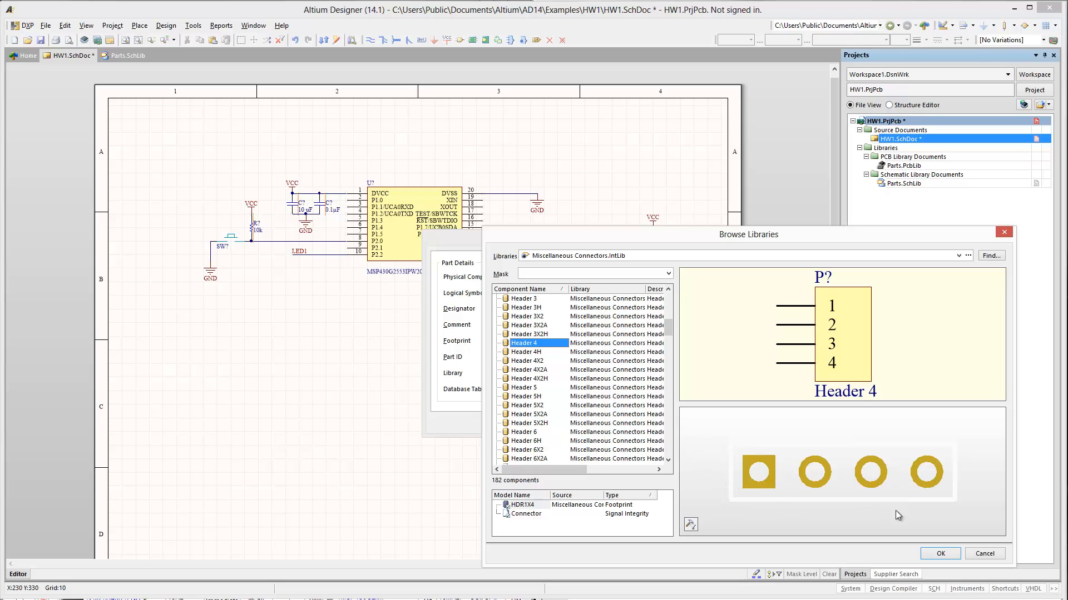
pyautogui.click(942, 552)
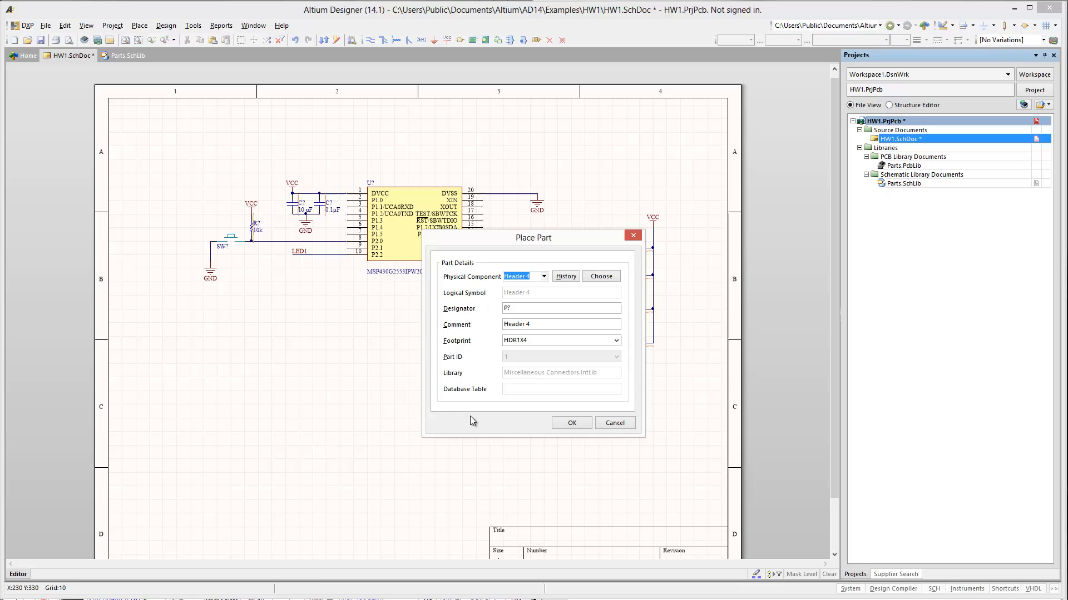
pyautogui.click(572, 424)
pyautogui.click(327, 404)
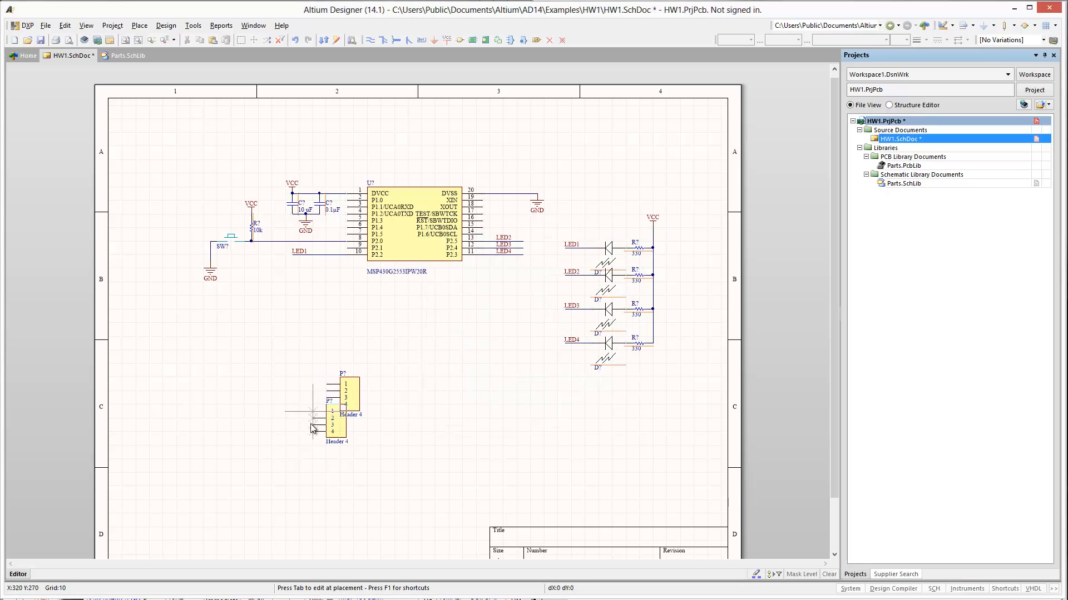
pyautogui.rightClick(276, 457)
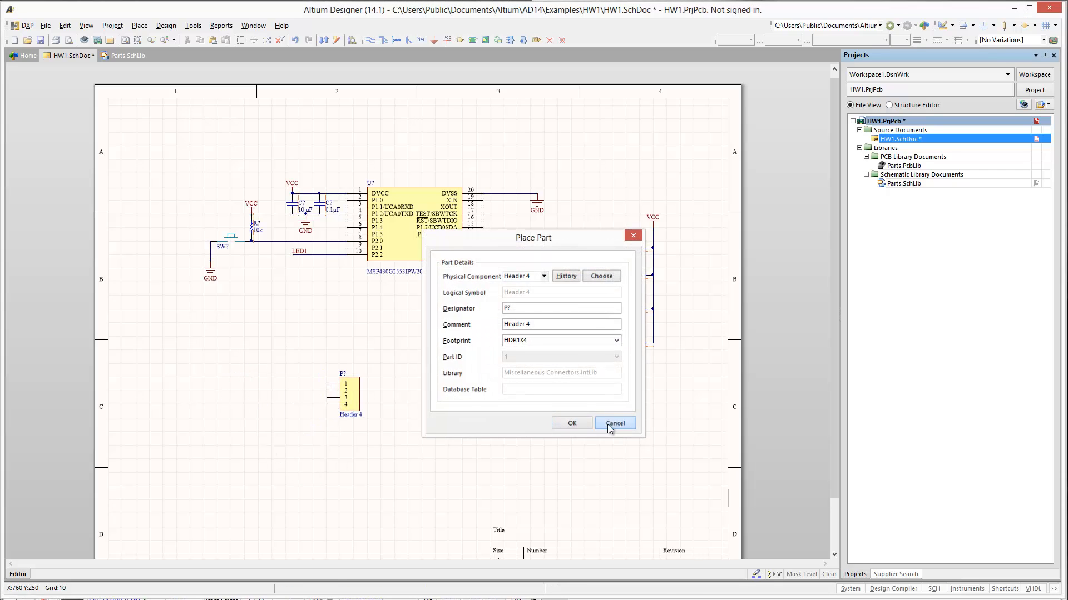
pyautogui.click(608, 423)
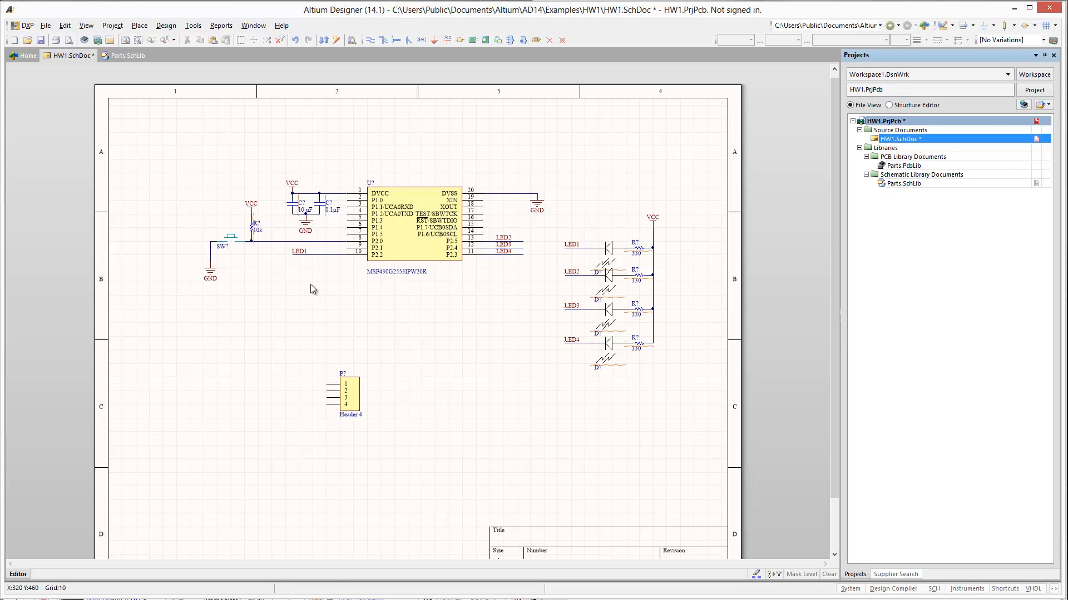
# - Draw parallel horizontal wires about 70 units long leftward from the four pins of the header
pyautogui.press('p')
pyautogui.press('w')
pyautogui.click(326, 384)
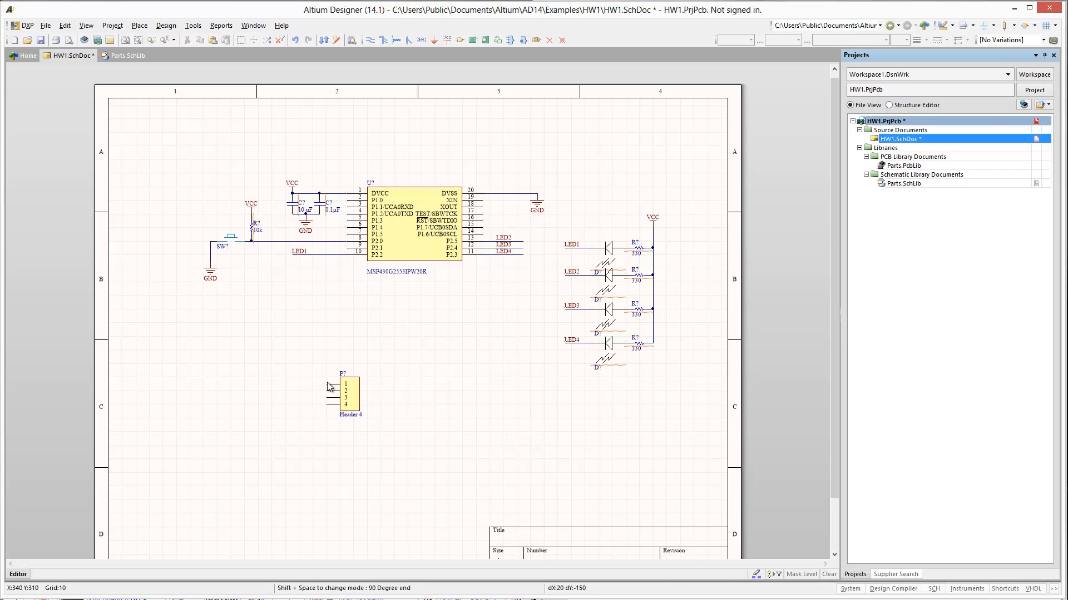
pyautogui.click(278, 384)
pyautogui.click(325, 391)
pyautogui.click(278, 391)
pyautogui.click(282, 399)
pyautogui.rightClick(281, 400)
pyautogui.click(327, 406)
pyautogui.click(281, 404)
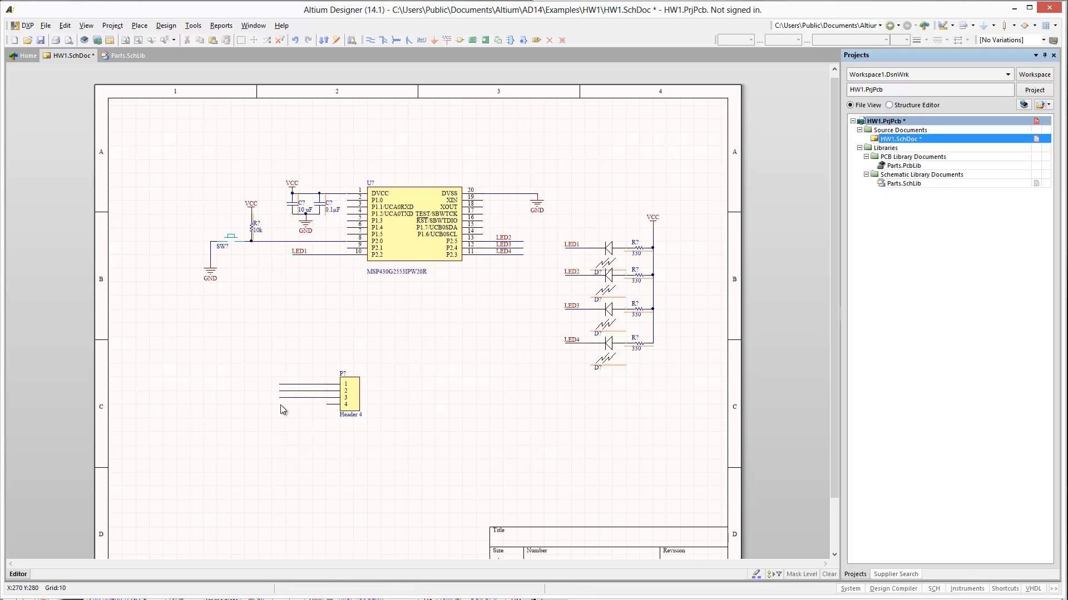
pyautogui.rightClick(248, 429)
pyautogui.rightClick(231, 405)
# - Copy a VCC port to the end of the header's pin 1 wire and a GND port to the end of its pin 4 wire
pyautogui.click(292, 183)
pyautogui.hotkey('ctrl', 'c')
pyautogui.hotkey('ctrl', 'v')
pyautogui.click(279, 384)
pyautogui.click(536, 205)
pyautogui.hotkey('ctrl', 'c')
pyautogui.hotkey('ctrl', 'v')
pyautogui.click(278, 404)
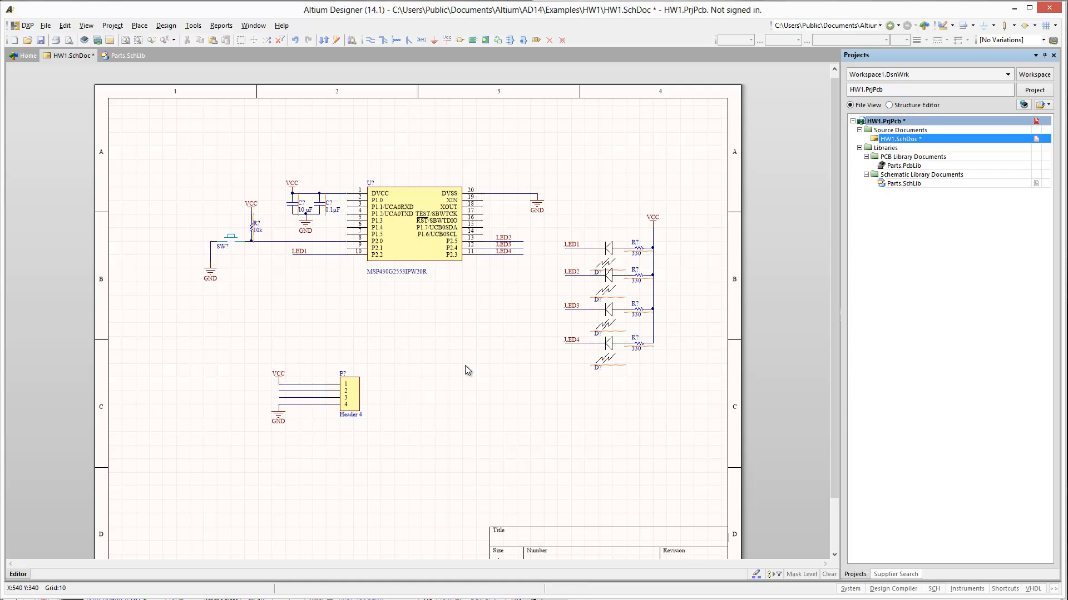
# - Draw horizontal wires outward from chip pins 17 and 16, ending level with the LED net wires below
pyautogui.press('p')
pyautogui.press('w')
pyautogui.click(485, 214)
pyautogui.click(524, 221)
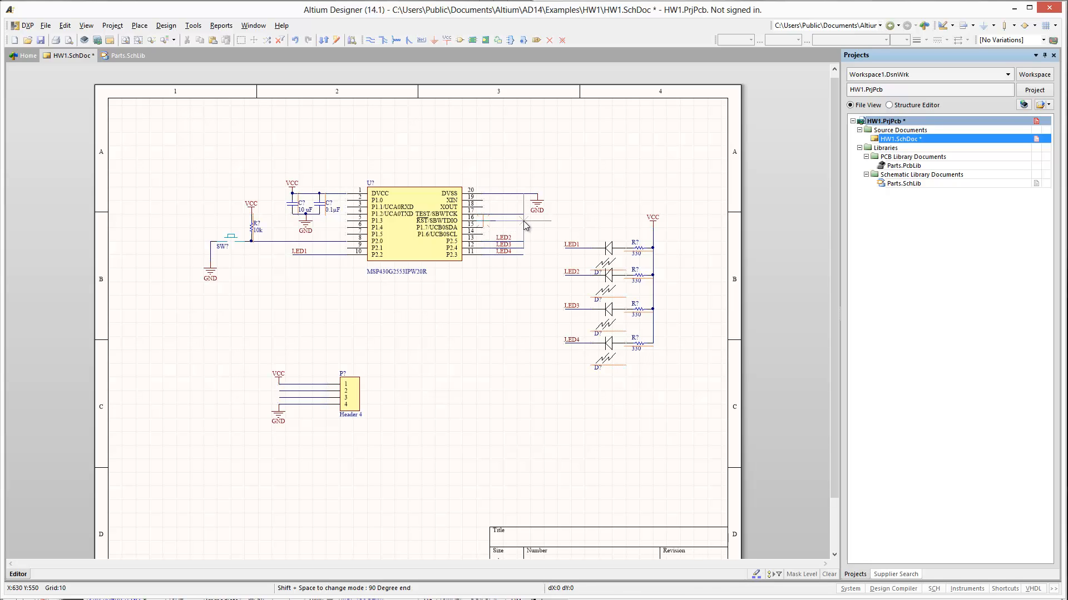
pyautogui.rightClick(524, 222)
pyautogui.rightClick(539, 237)
# - Place a net label on each of the wires at chip pins 17 and 16
pyautogui.rightClick(539, 237)
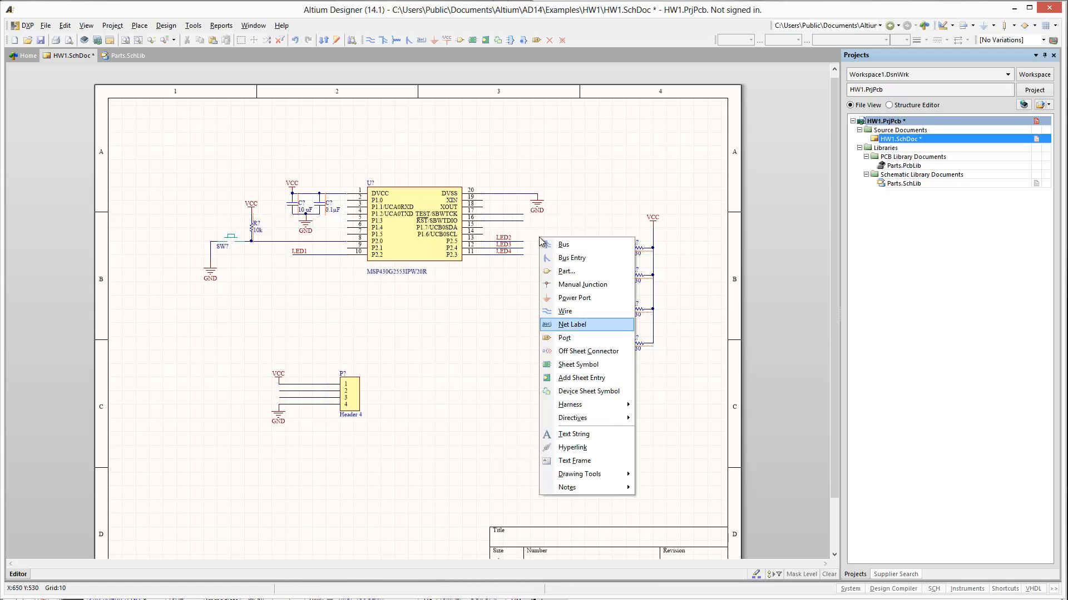
pyautogui.click(573, 350)
pyautogui.click(498, 214)
pyautogui.click(499, 220)
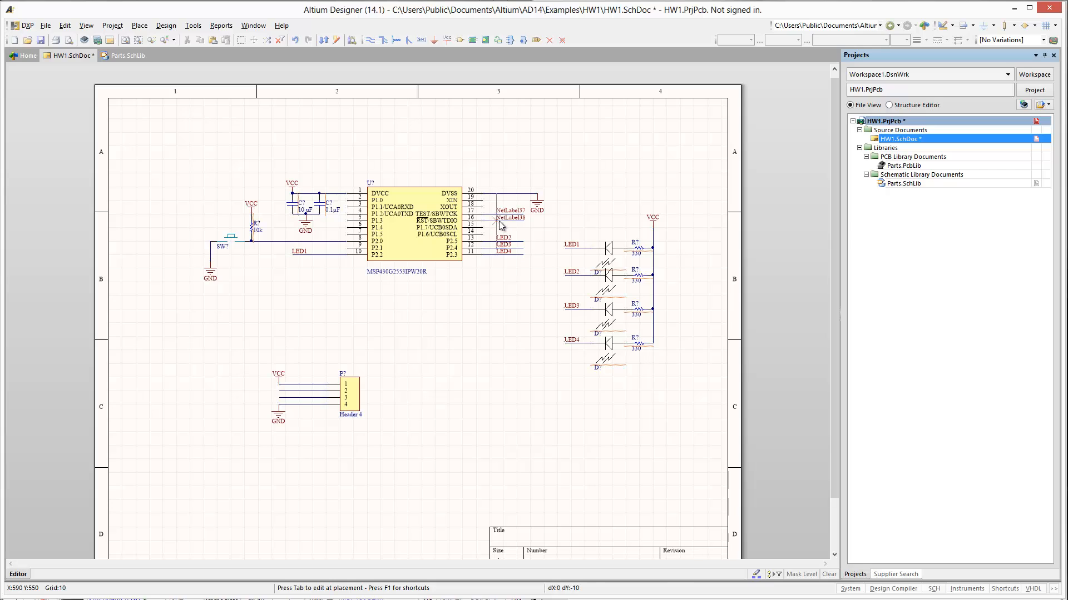
pyautogui.rightClick(499, 221)
# - Name the net label on the pin 17 wire SBWTCK and the one on the pin 16 wire SBWTDIO
pyautogui.doubleClick(505, 211)
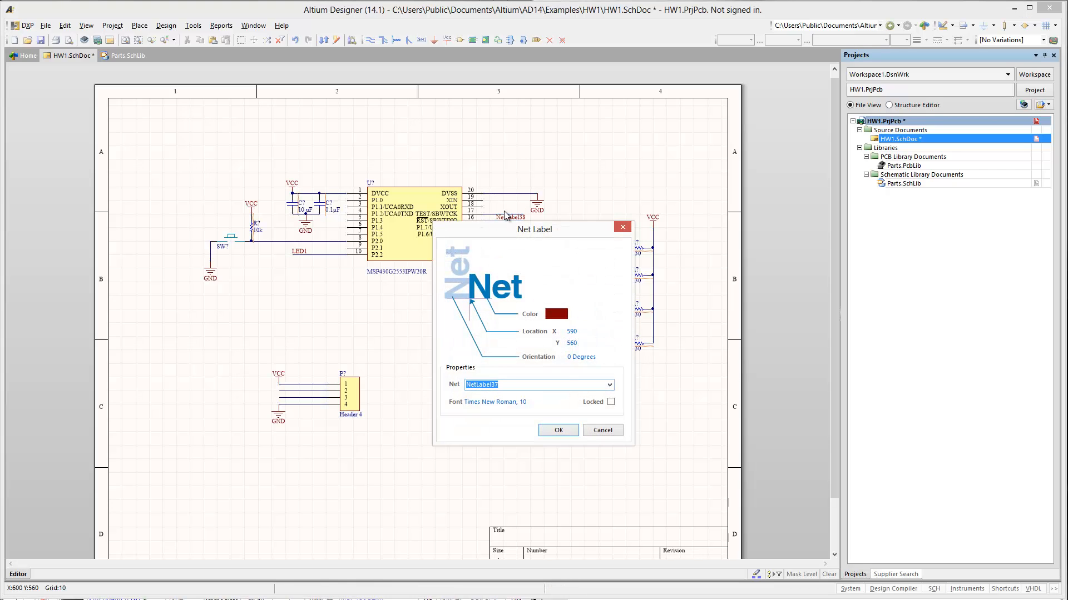
pyautogui.write('SW')
pyautogui.write('BWTCK')
pyautogui.press('Return')
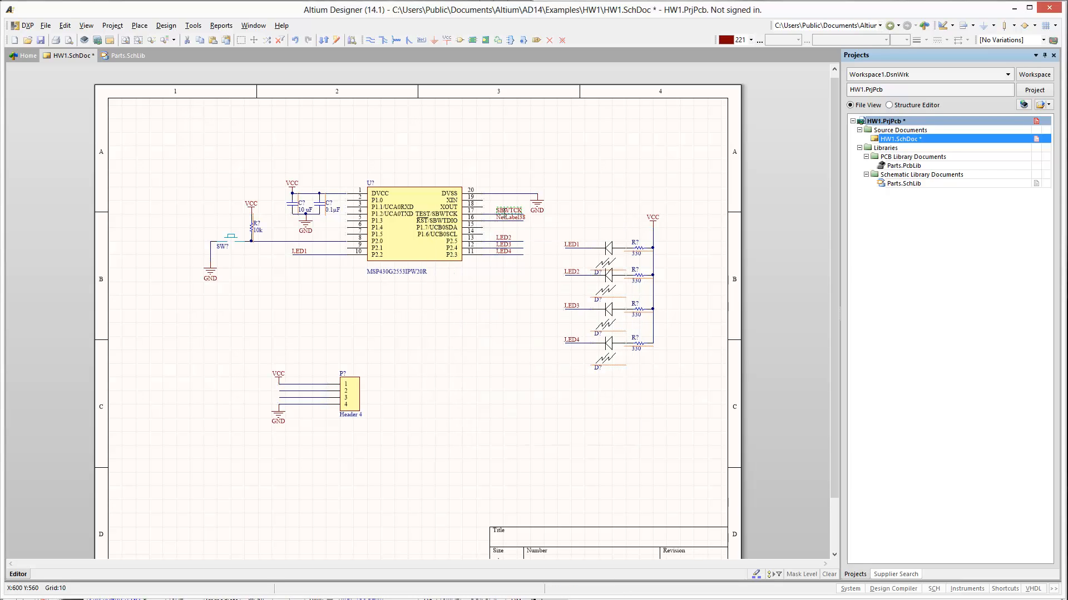
pyautogui.doubleClick(505, 216)
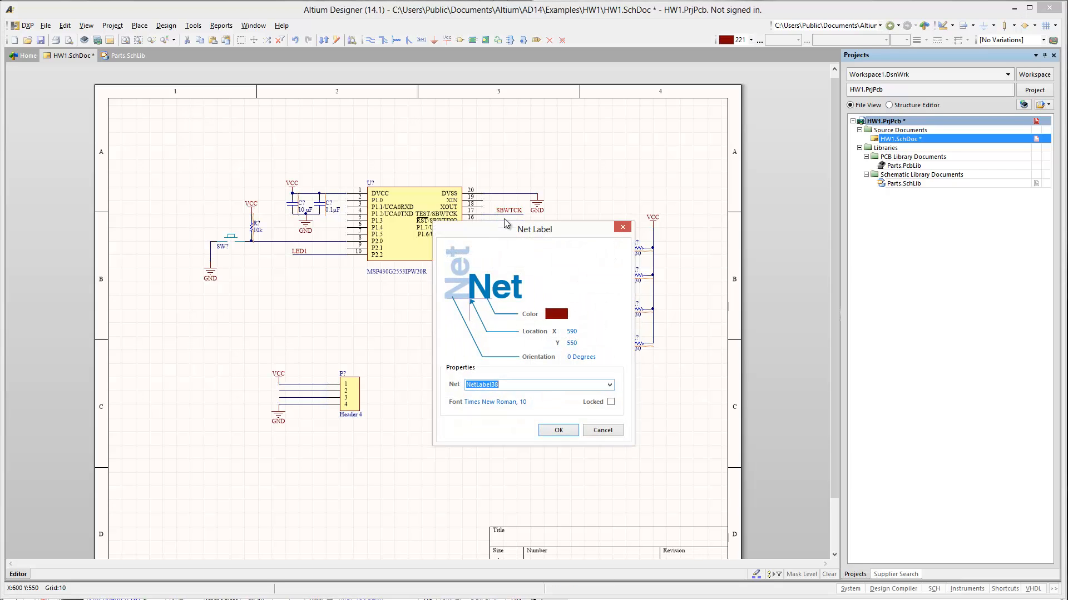
pyautogui.write('SBWTDIO')
pyautogui.press('Return')
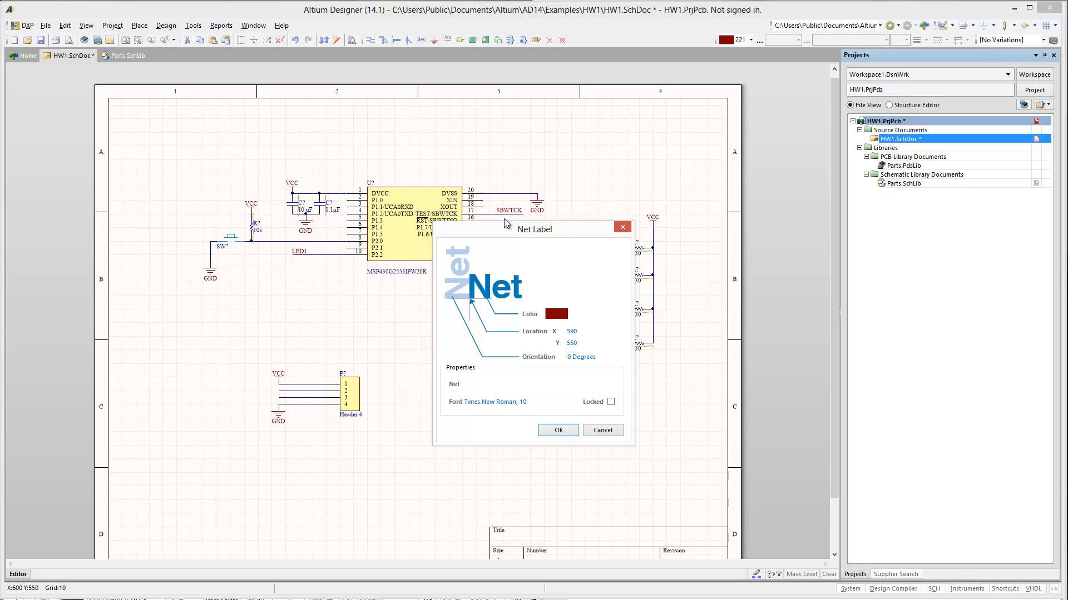
pyautogui.write('SBWTDIO')
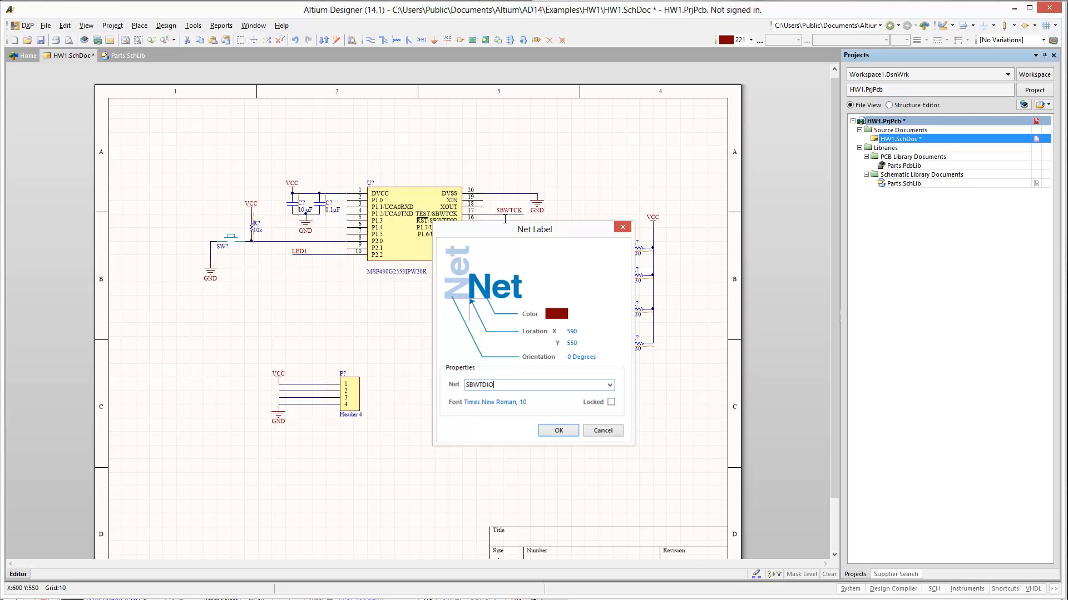
pyautogui.press('Return')
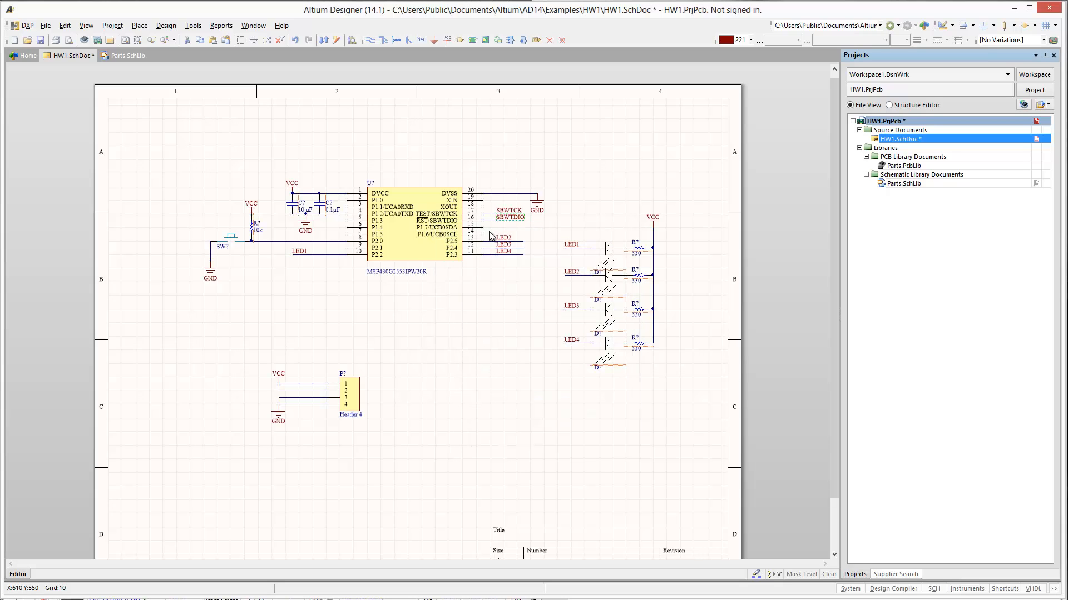
# - Copy the SBWTCK label onto the header's pin 2 wire and the SBWTDIO label onto its pin 3 wire
pyautogui.click(279, 393)
pyautogui.keyDown('shift'); pyautogui.moveTo(507, 211); pyautogui.dragTo(278, 392); pyautogui.keyUp('shift')
pyautogui.click(216, 399)
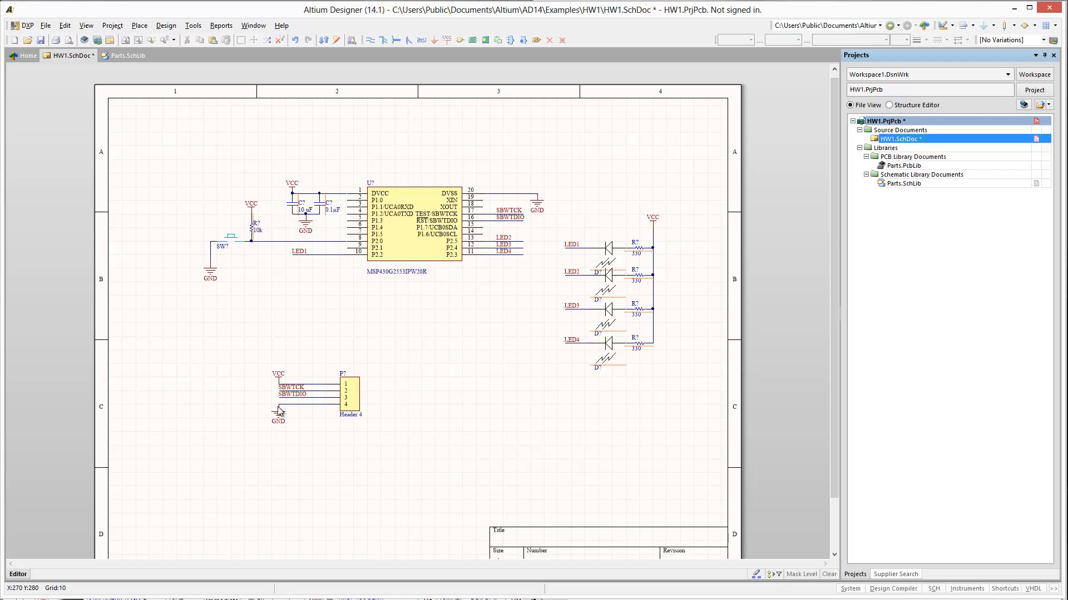
# - Move the wired header group to the area below the switch, and shift the capacitor group up above the level of chip pin 1
pyautogui.moveTo(222, 350); pyautogui.dragTo(412, 479)
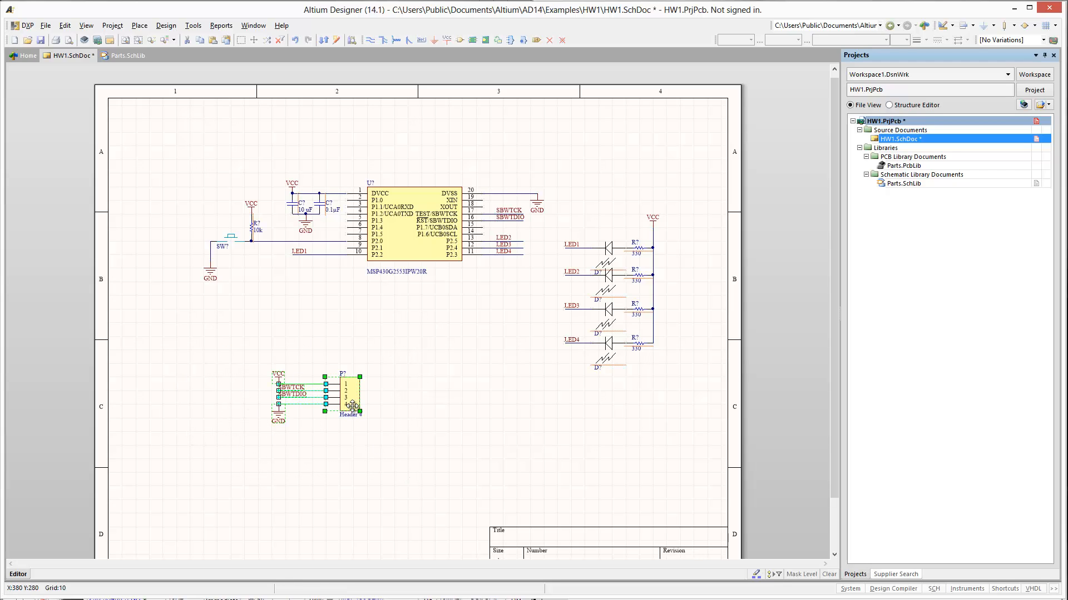
pyautogui.moveTo(326, 405); pyautogui.dragTo(244, 391)
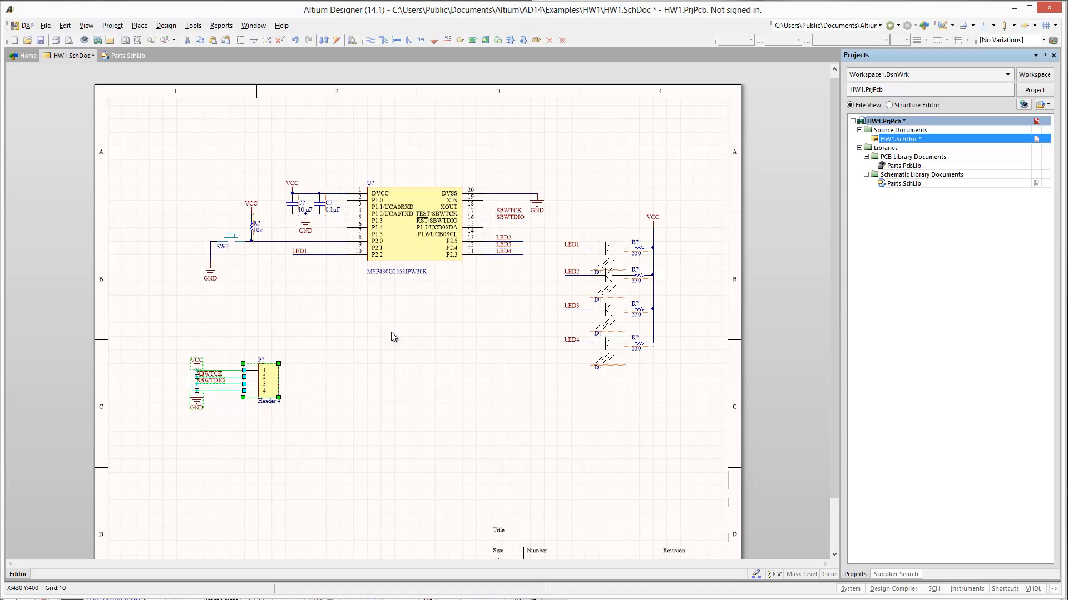
pyautogui.moveTo(269, 171); pyautogui.dragTo(344, 240)
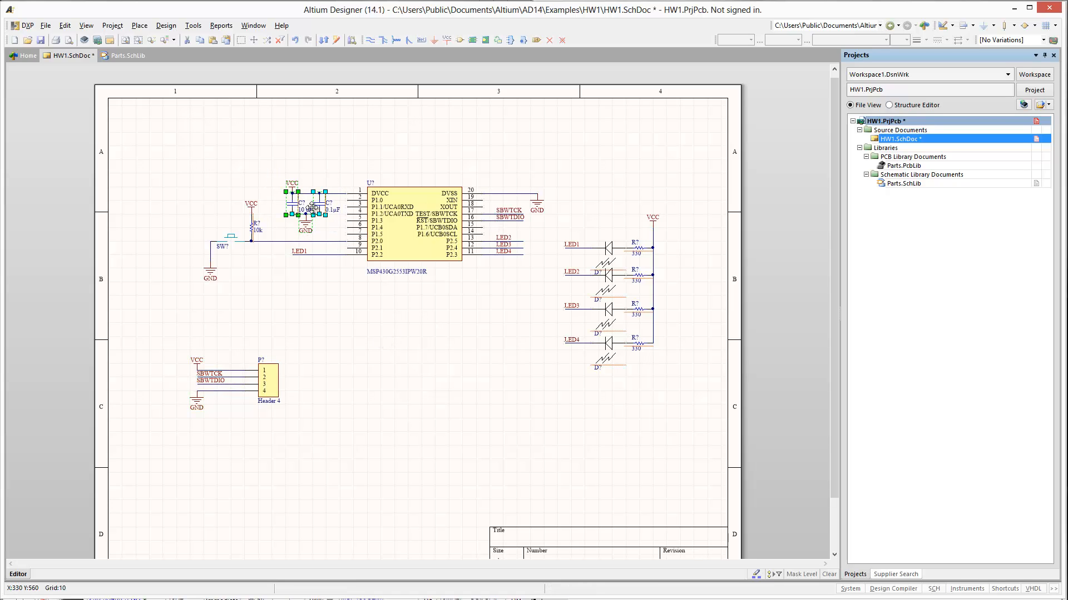
pyautogui.moveTo(292, 193); pyautogui.dragTo(277, 160)
pyautogui.click(369, 317)
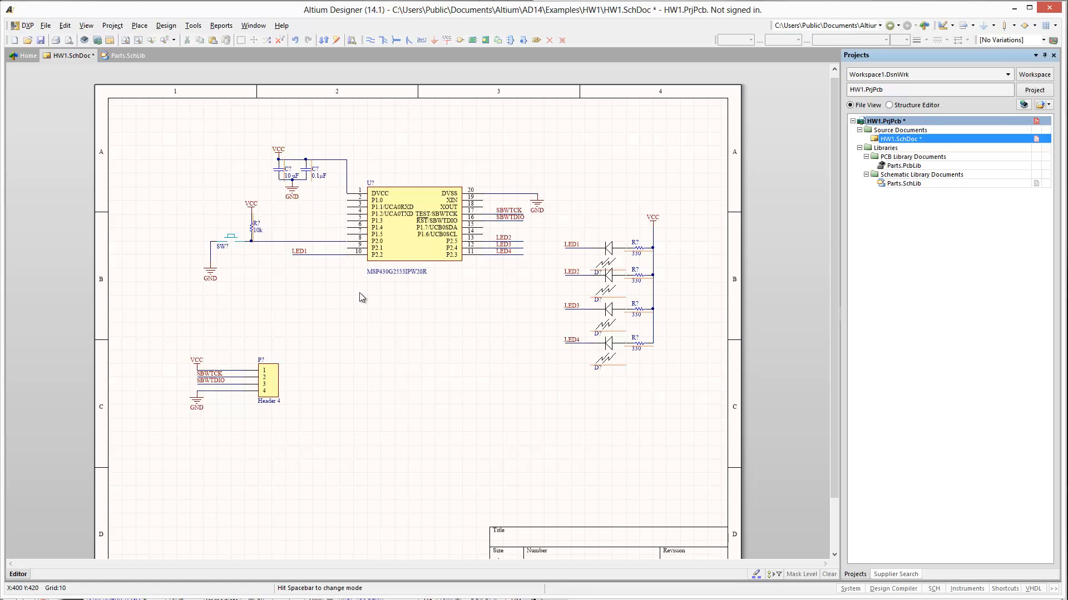
# - Add horizontal wires matching the LED1 wire to chip pins 7, 6, 5, 4, 3 and 2
pyautogui.click(329, 255)
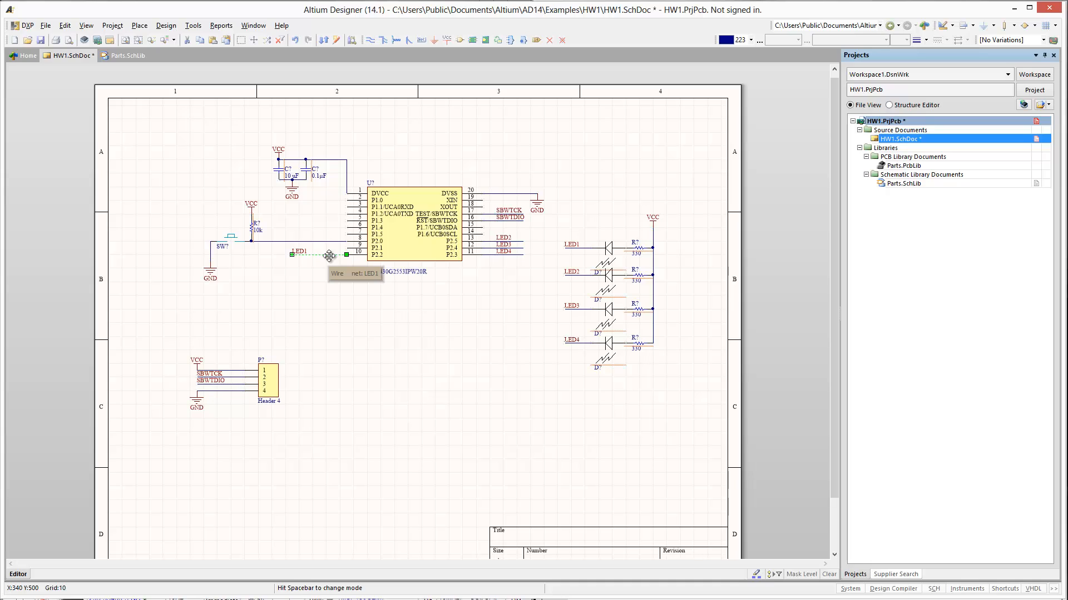
pyautogui.hotkey('ctrl', 'r')
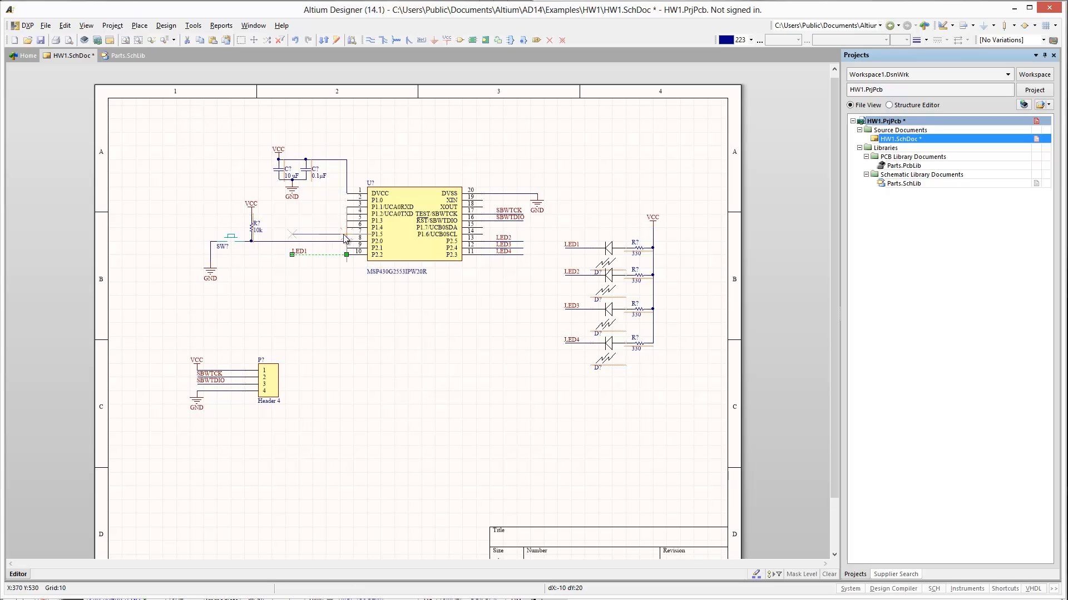
pyautogui.click(346, 234)
pyautogui.click(347, 232)
pyautogui.click(345, 221)
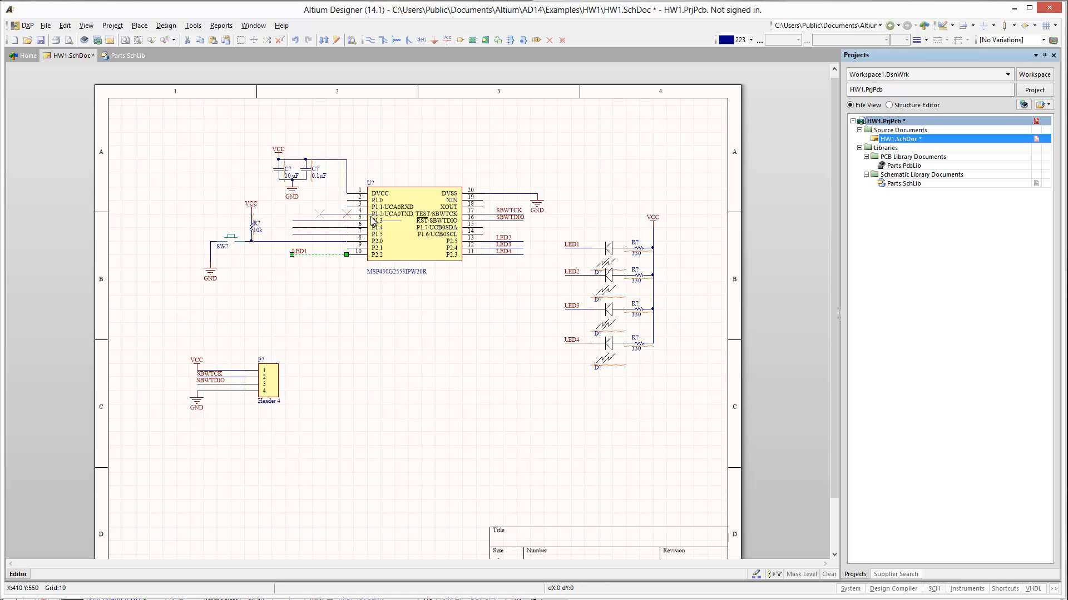
pyautogui.click(345, 214)
pyautogui.click(321, 208)
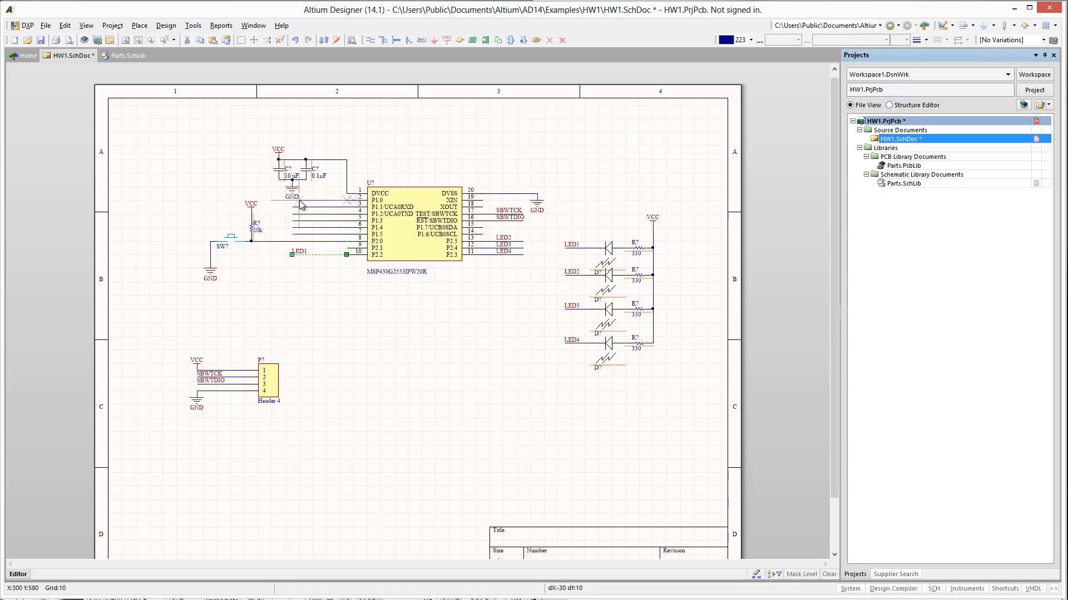
pyautogui.click(296, 204)
pyautogui.press('Escape')
# - Place a net label on each of the six wires at chip pins 2 through 7
pyautogui.press('p')
pyautogui.press('n')
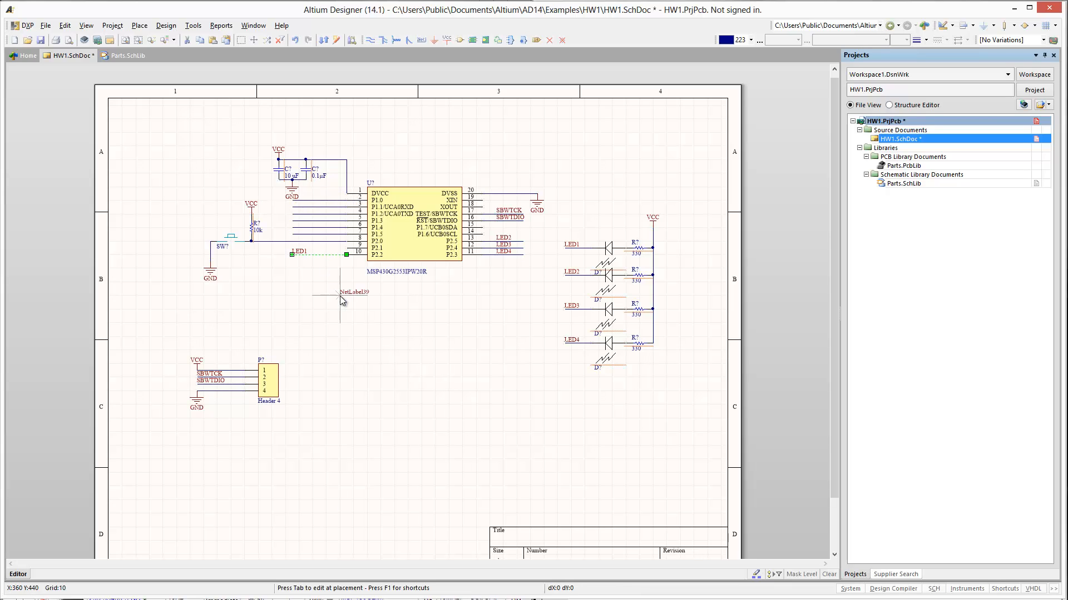
pyautogui.click(309, 203)
pyautogui.click(310, 209)
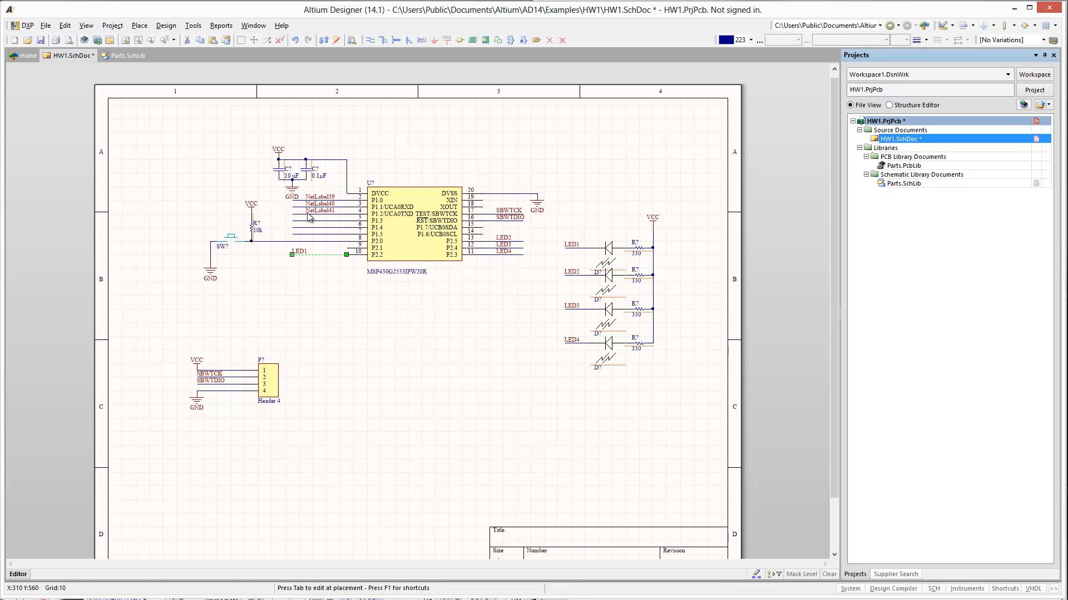
pyautogui.click(310, 216)
pyautogui.click(310, 223)
pyautogui.click(310, 230)
pyautogui.click(308, 235)
pyautogui.rightClick(378, 380)
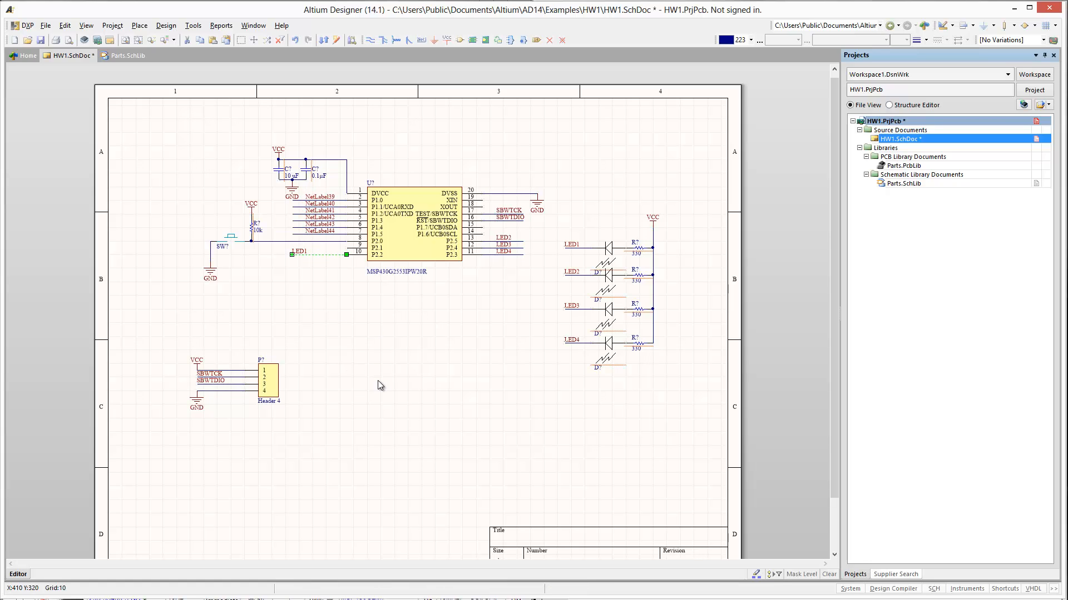
# - Rename the net labels at chip pins 2 and 3 as P1.0 and P1.1/UCARXD
pyautogui.doubleClick(316, 197)
pyautogui.write('P1.0')
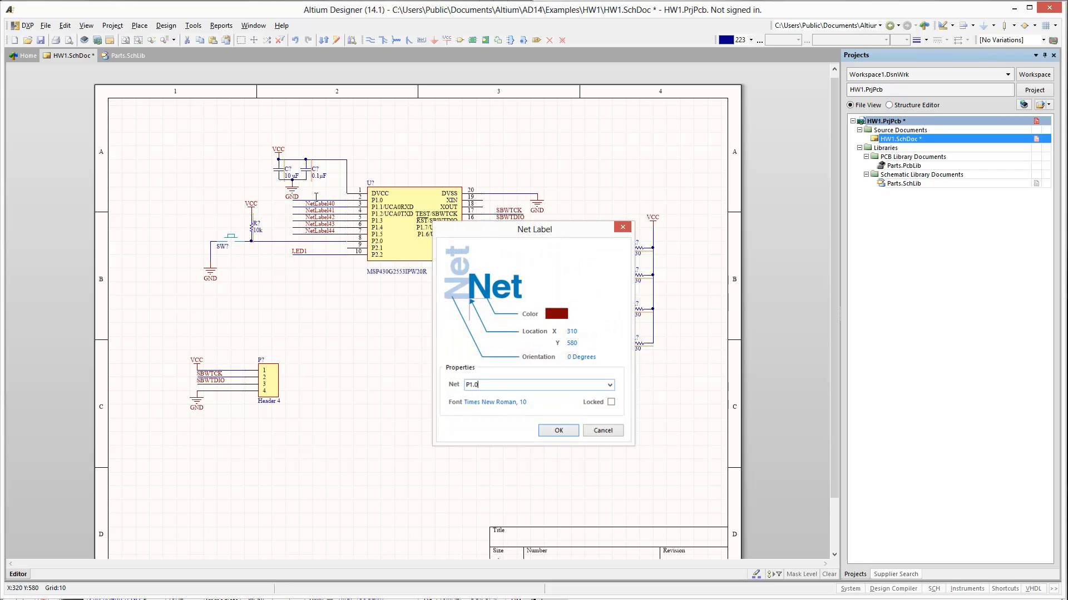
pyautogui.press('Return')
pyautogui.doubleClick(314, 205)
pyautogui.write('P1.1/')
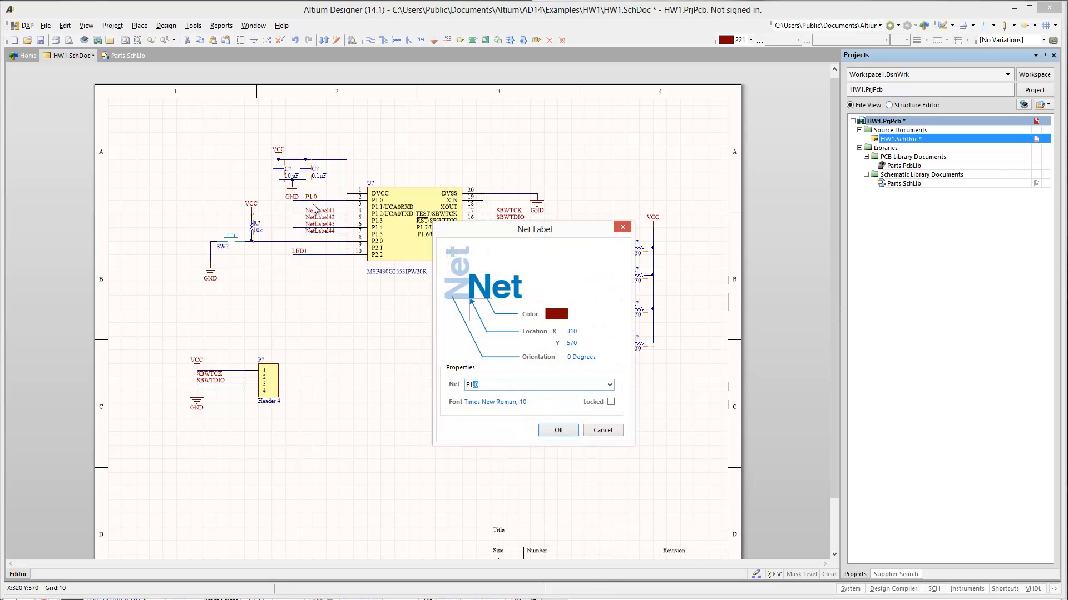
pyautogui.write('UCARXD')
pyautogui.press('Return')
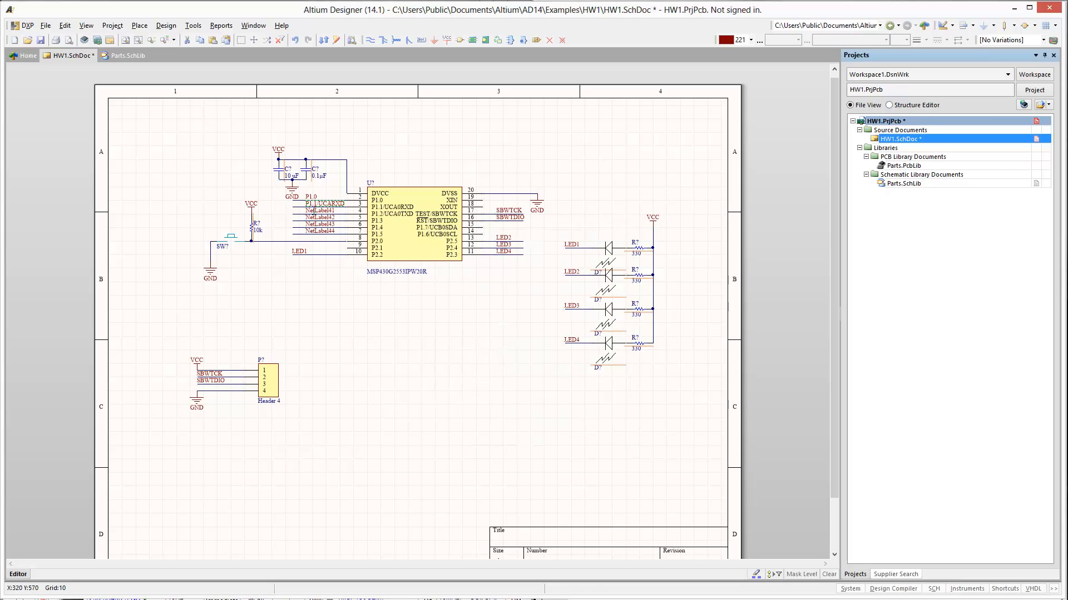
# - Rename the net labels at chip pins 4 and 5 as P1.2/UCA0TXD and P1.3
pyautogui.doubleClick(314, 211)
pyautogui.write('P1.2')
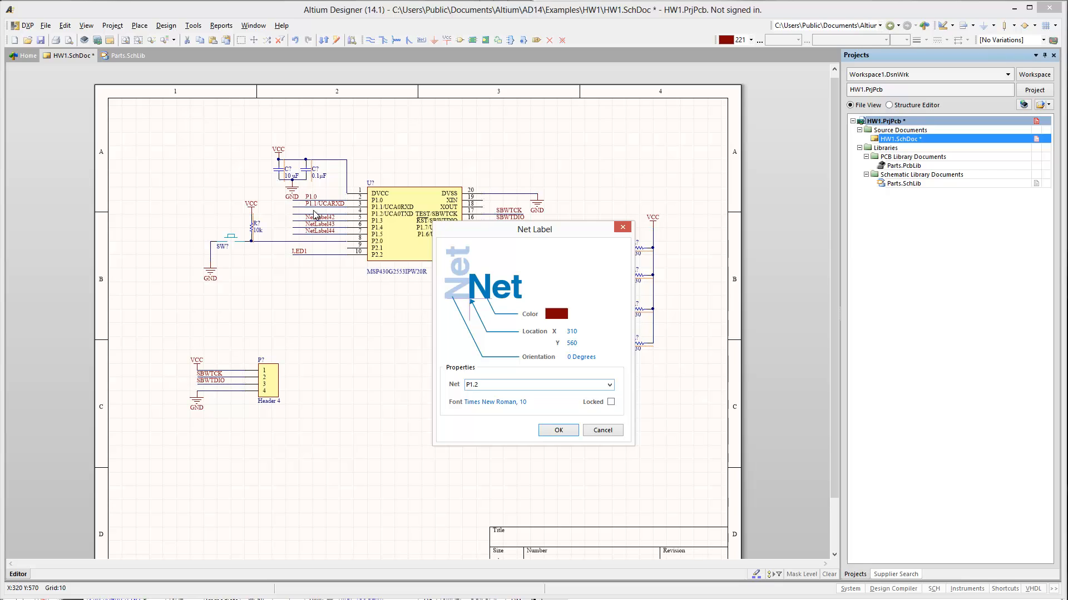
pyautogui.write('/UCA0TXD')
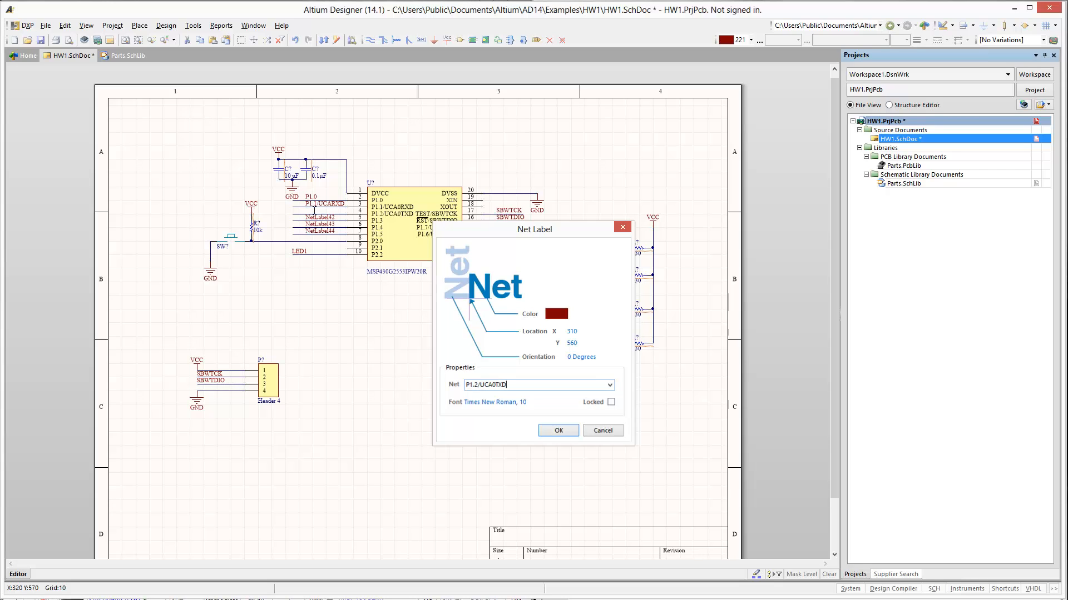
pyautogui.press('Return')
pyautogui.doubleClick(313, 218)
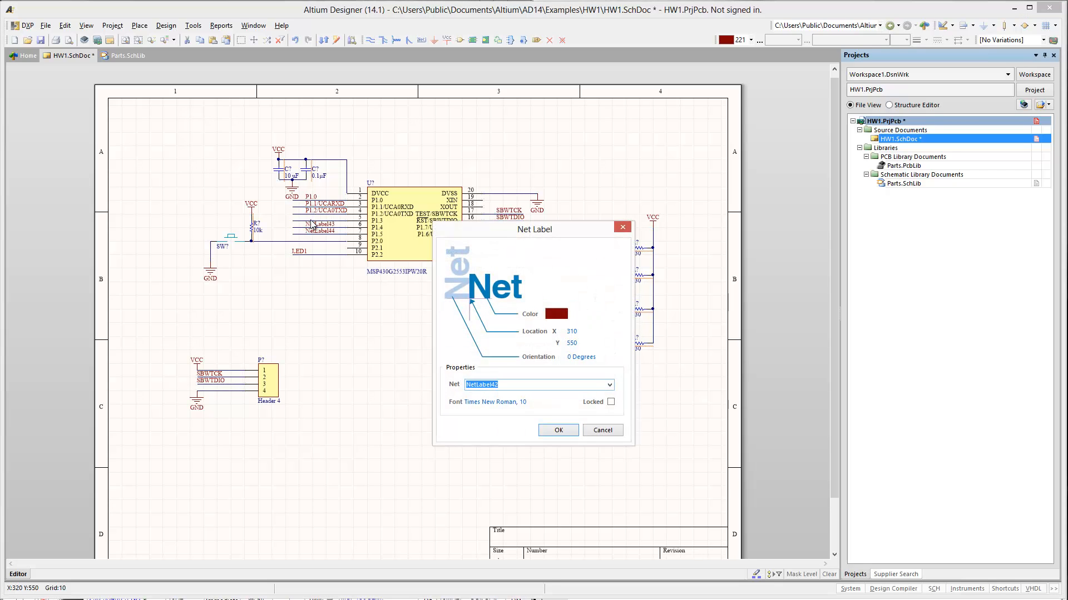
pyautogui.write('P1.3')
pyautogui.press('Return')
# - Rename the net labels at chip pins 6 and 7 as P1.4 and P1.5
pyautogui.doubleClick(311, 222)
pyautogui.write('P1.4')
pyautogui.press('Return')
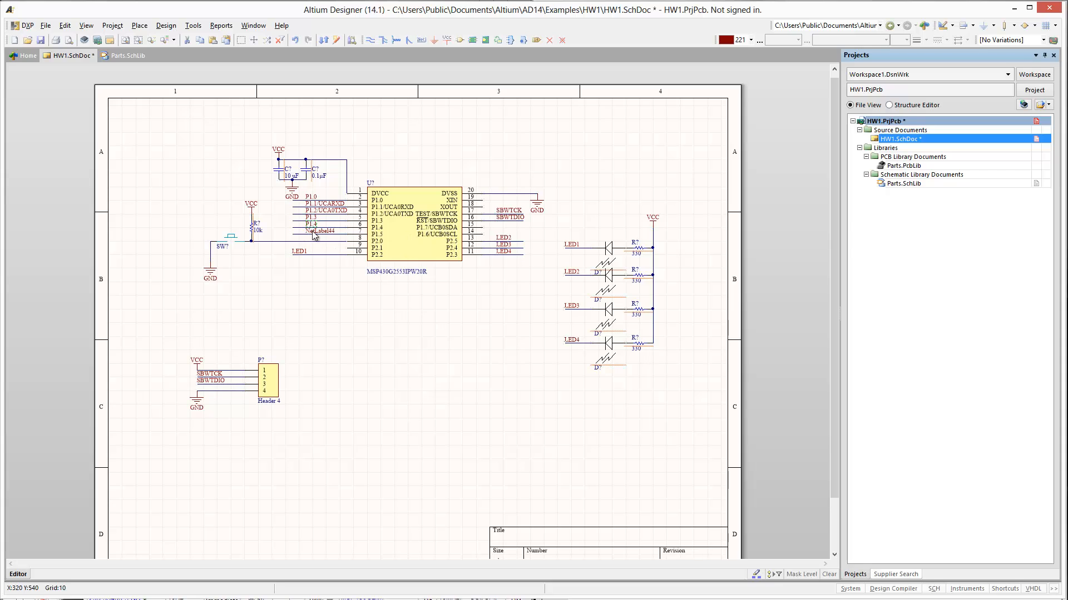
pyautogui.doubleClick(312, 231)
pyautogui.write('P1.5')
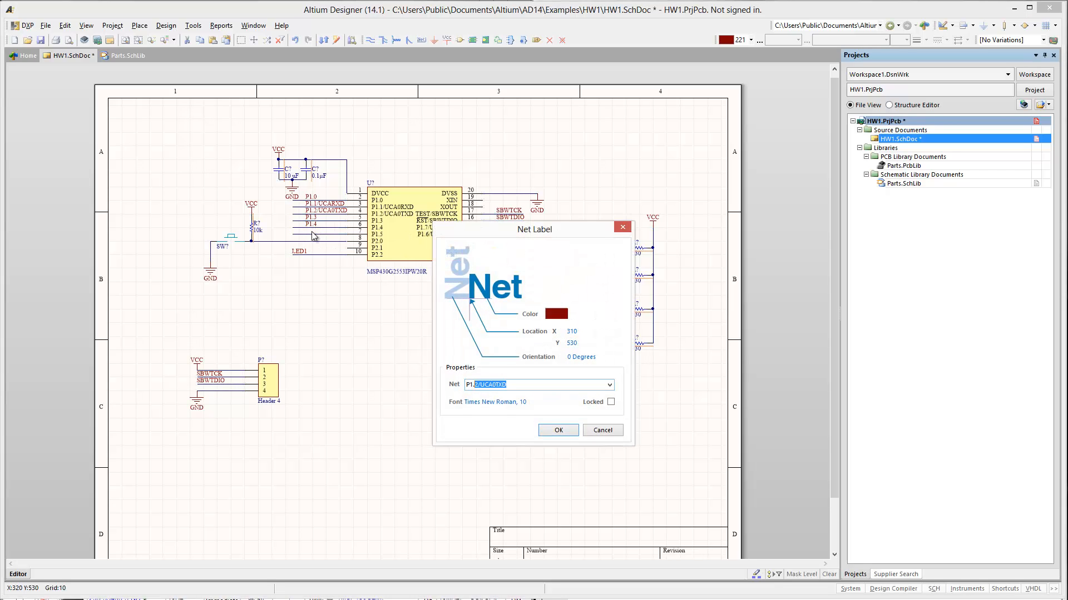
pyautogui.press('Return')
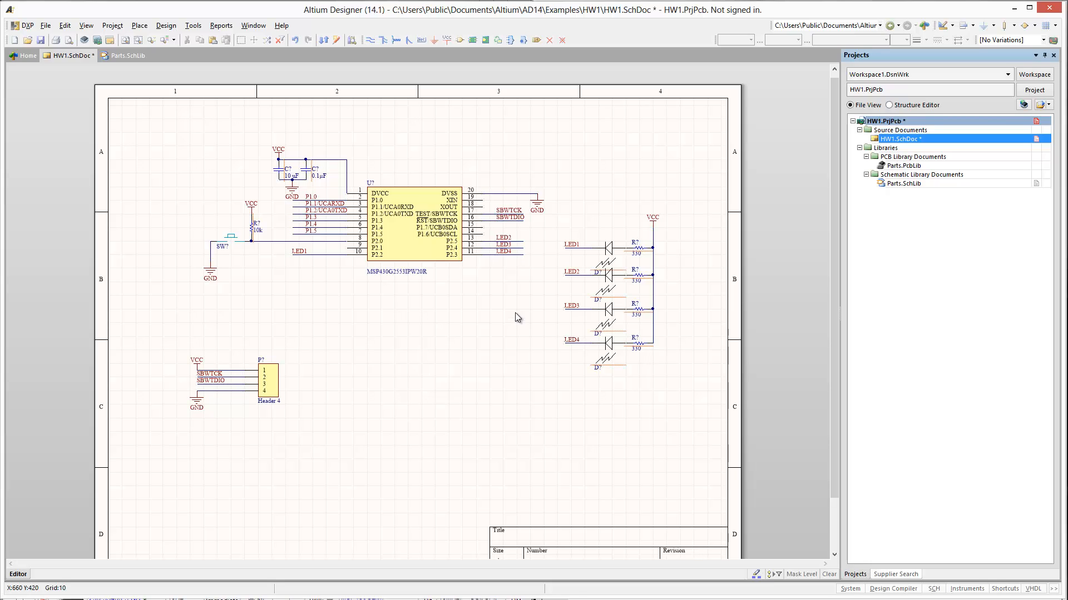
# - Add horizontal wires to chip pins 15 and 14, and shorter horizontal wires to pins 19 and 18
pyautogui.hotkey('ctrl', 'v')
pyautogui.click(540, 232)
pyautogui.hotkey('ctrl', 'v')
pyautogui.click(538, 234)
pyautogui.hotkey('ctrl', 'v')
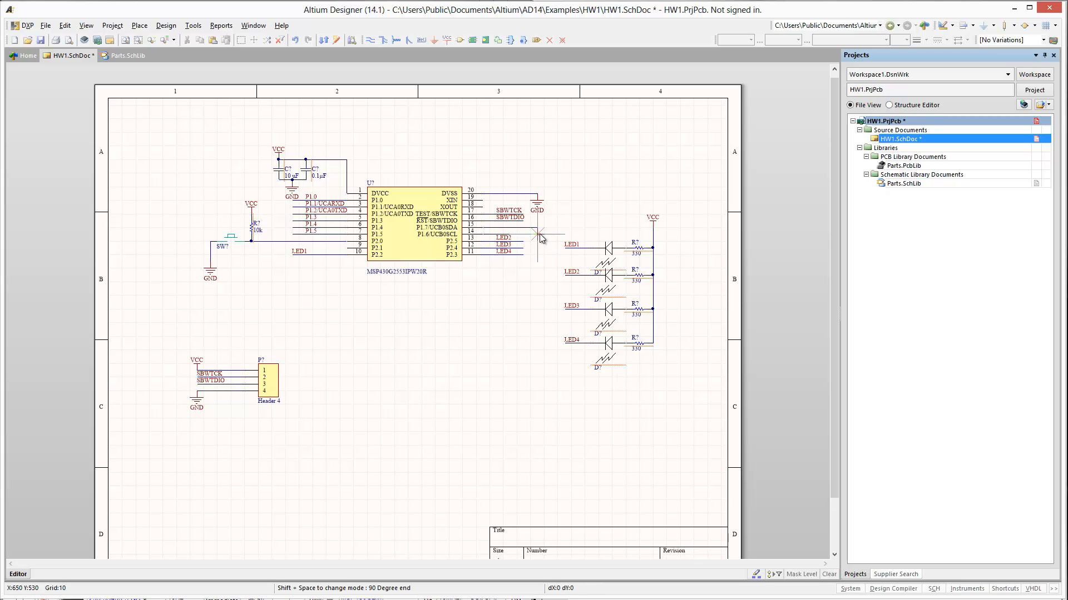
pyautogui.click(483, 207)
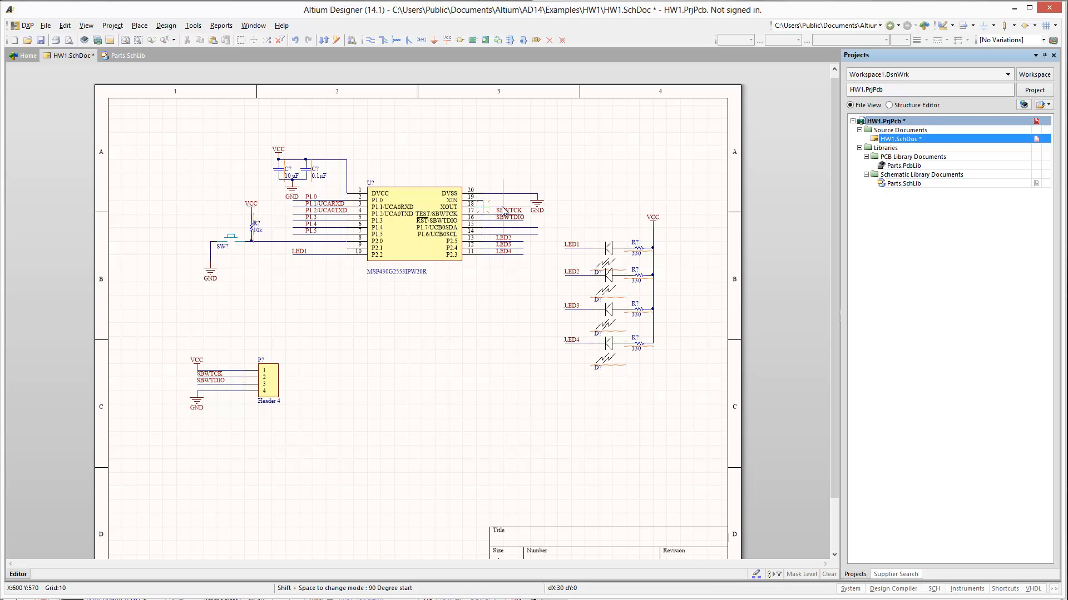
pyautogui.press('space')
pyautogui.press('space')
pyautogui.press('Escape')
# - Place a net label on each of the wires at chip pins 14, 15, 19 and 18
pyautogui.press('p')
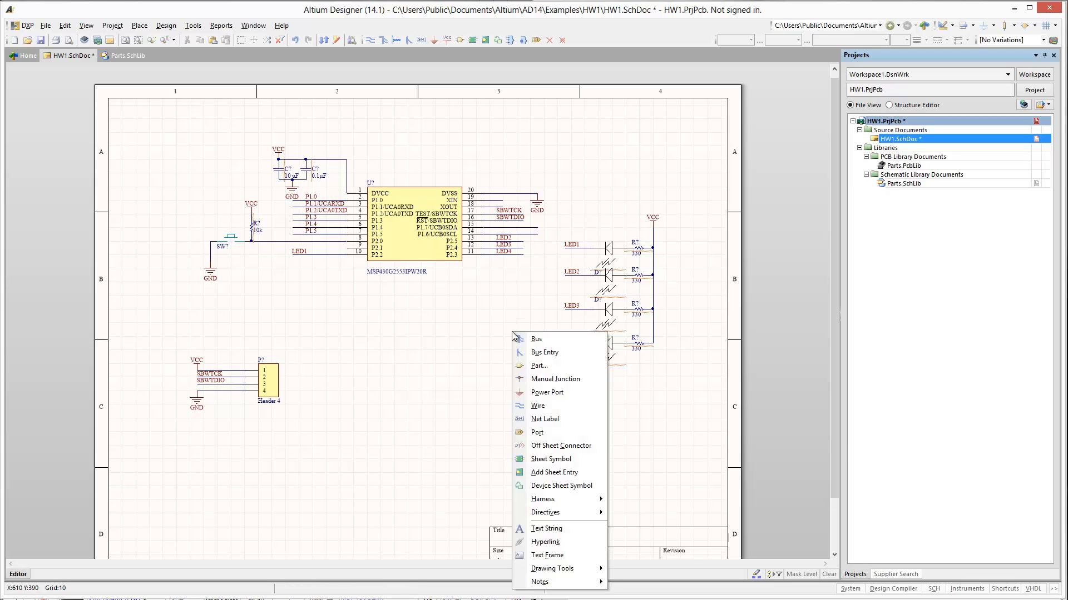
pyautogui.press('n')
pyautogui.click(483, 232)
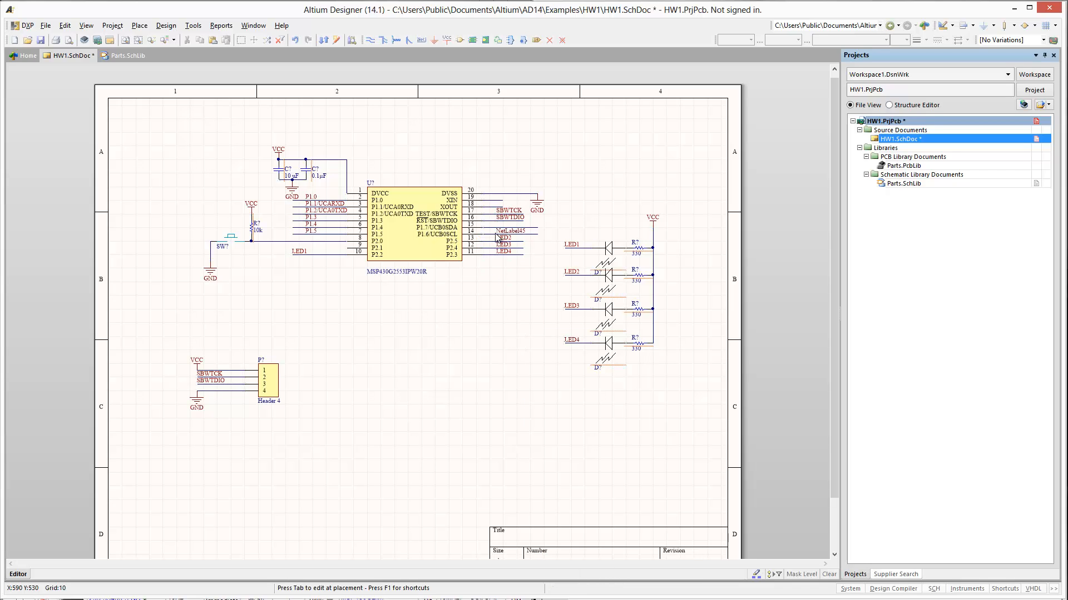
pyautogui.click(483, 226)
pyautogui.click(483, 198)
pyautogui.click(482, 205)
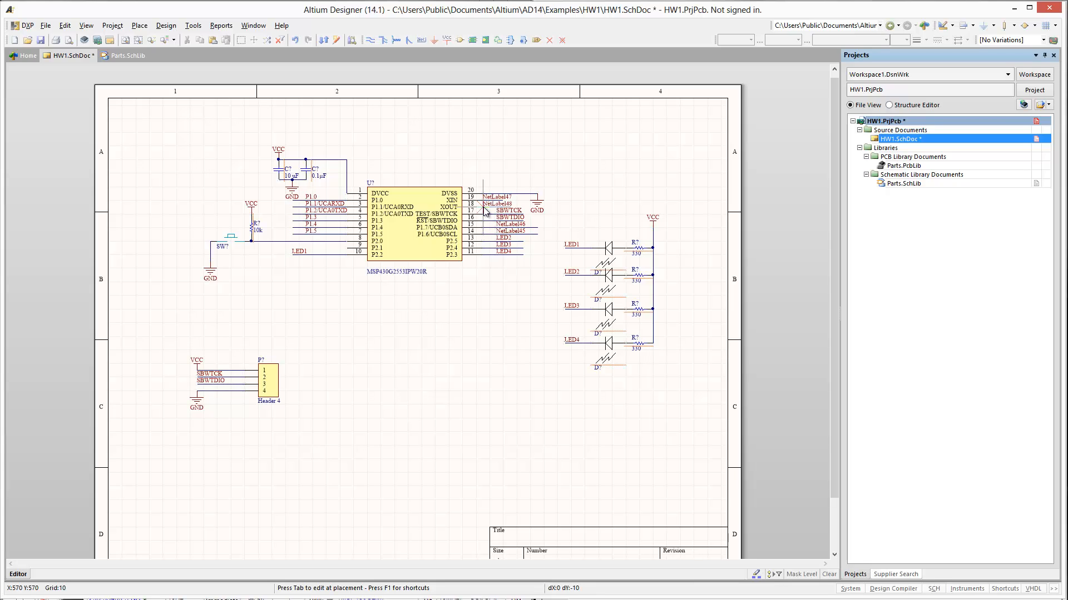
pyautogui.press('Escape')
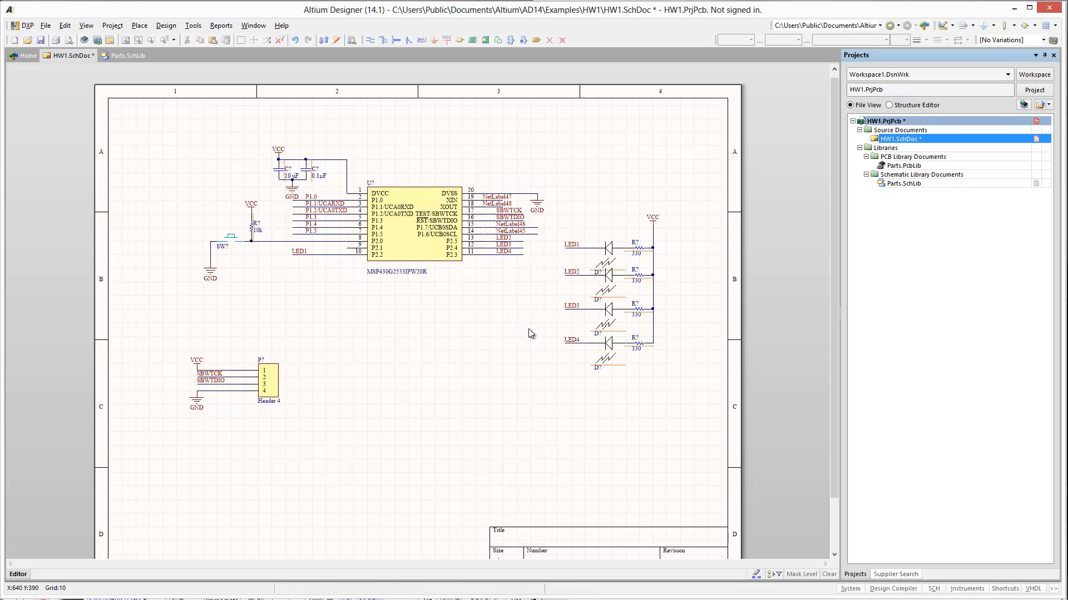
# - Rename the net label at chip pin 14 as P1.6 and the one at pin 15 as P1.7
pyautogui.click(507, 232)
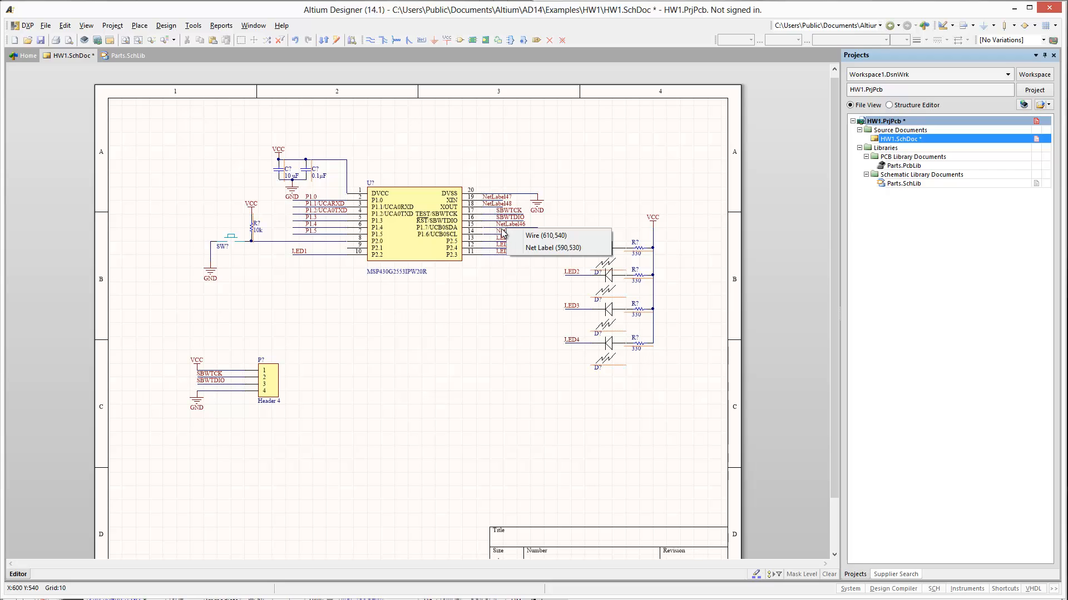
pyautogui.moveTo(502, 231); pyautogui.dragTo(499, 234)
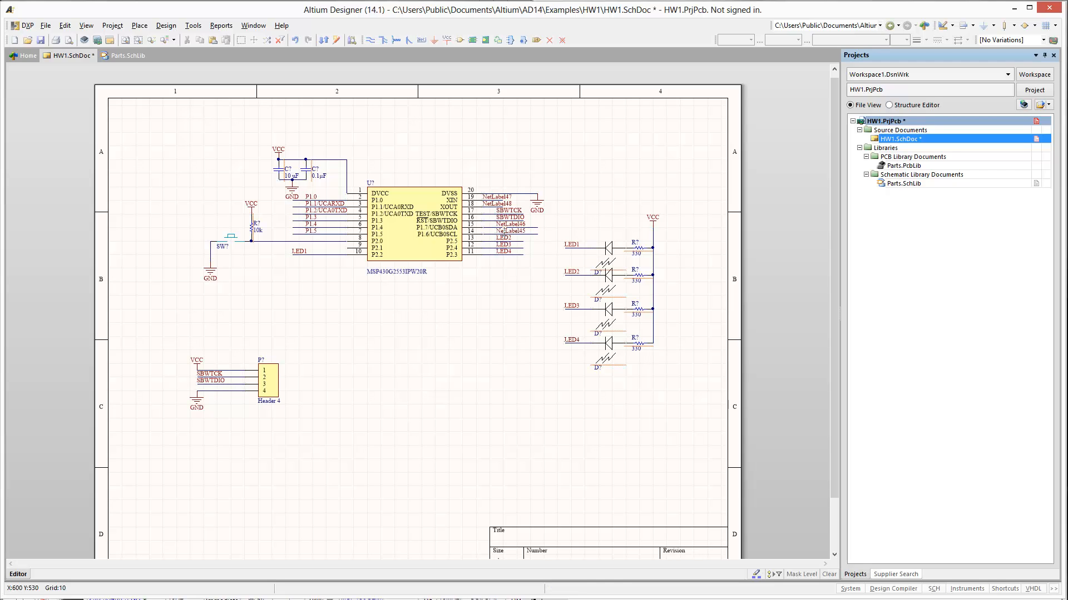
pyautogui.doubleClick(502, 235)
pyautogui.write('P1.5')
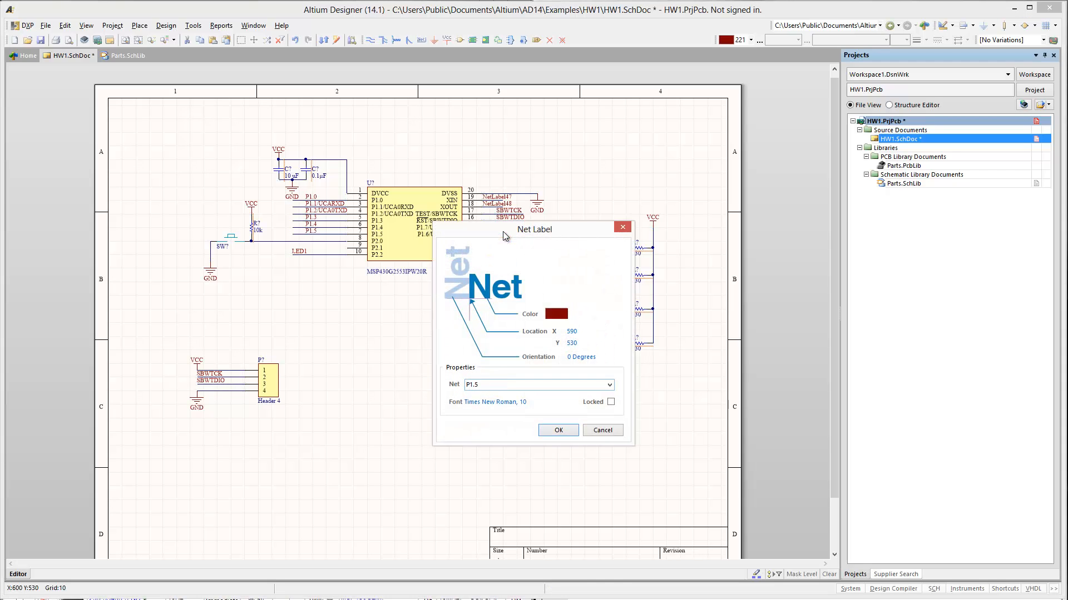
pyautogui.press('Return')
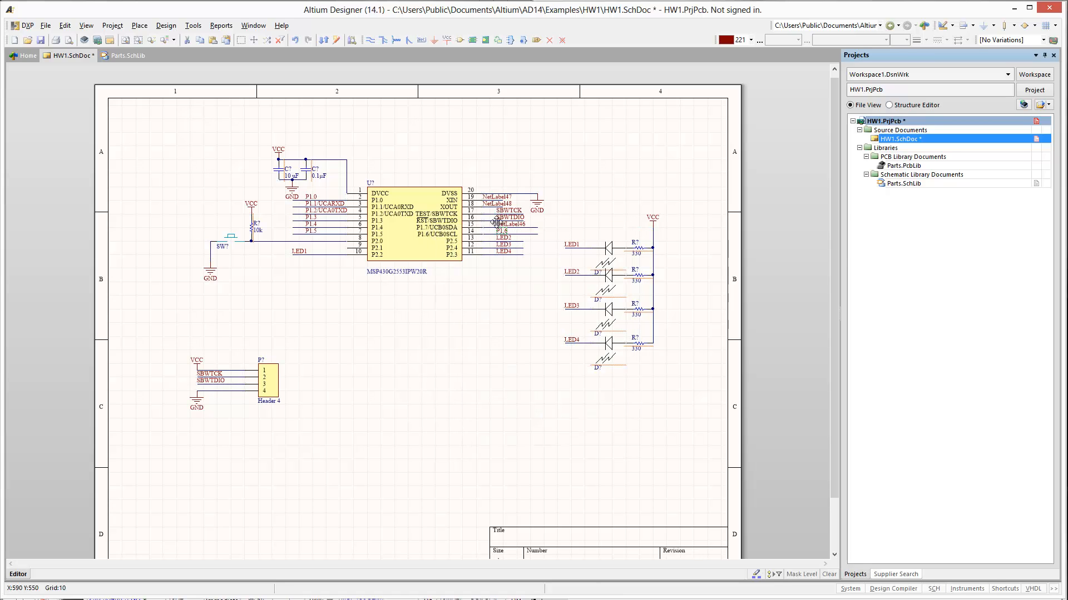
pyautogui.doubleClick(496, 223)
pyautogui.press('Escape')
pyautogui.doubleClick(503, 225)
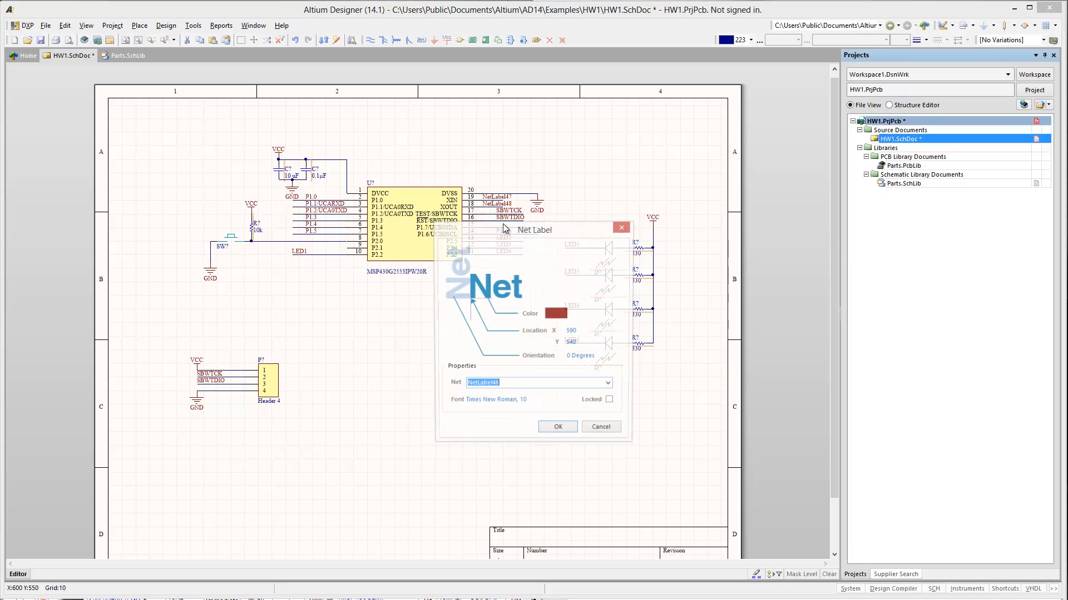
pyautogui.write('P1.7')
pyautogui.press('Return')
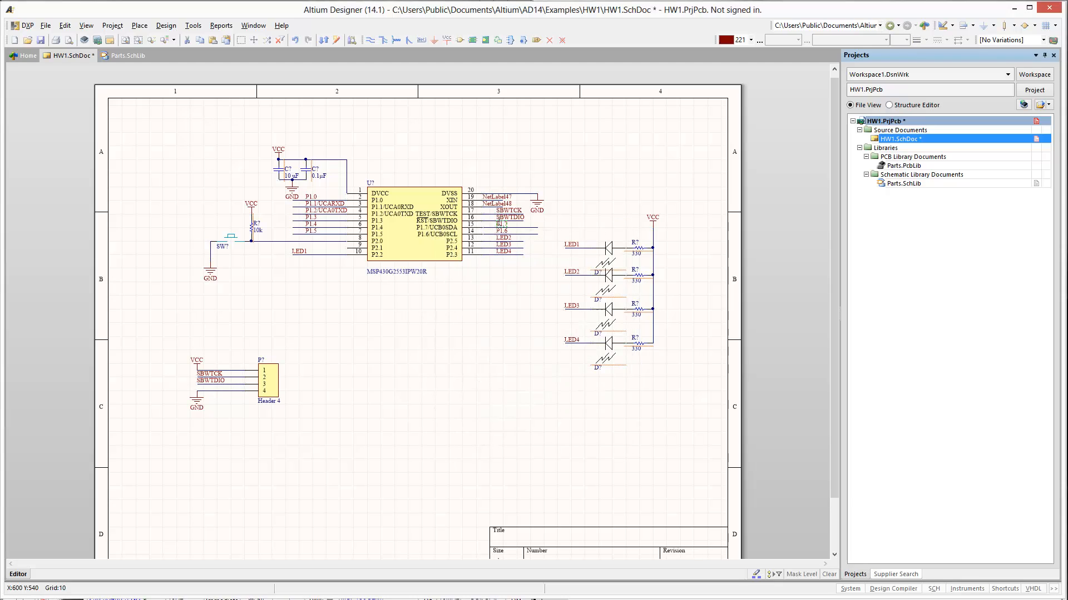
# - Rename the net label at chip pin 18 as XOUT and the one at pin 19 as XIN
pyautogui.doubleClick(487, 205)
pyautogui.write('XOUT')
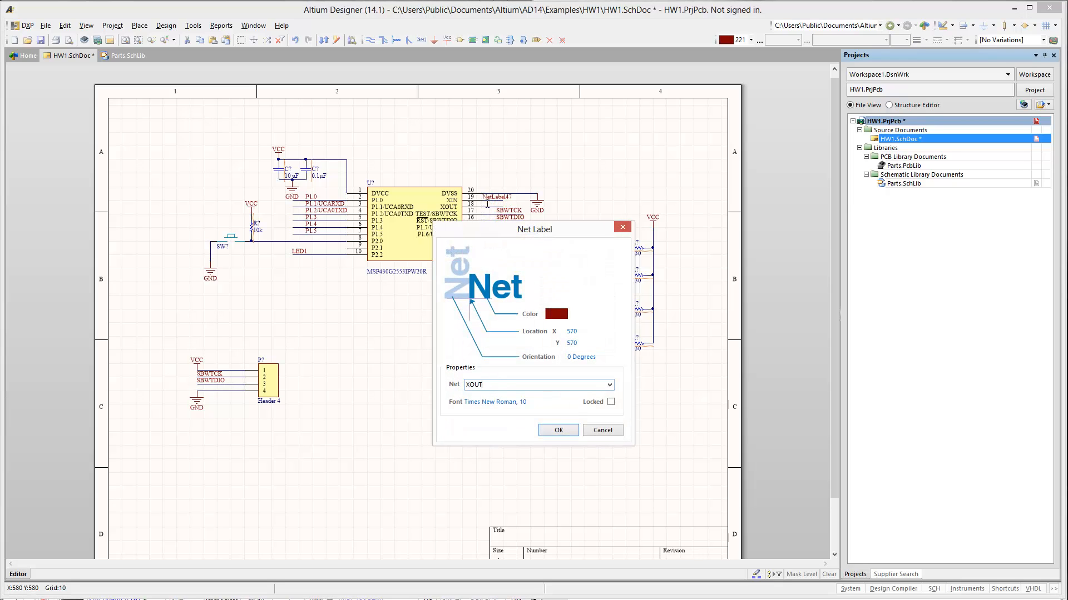
pyautogui.press('Return')
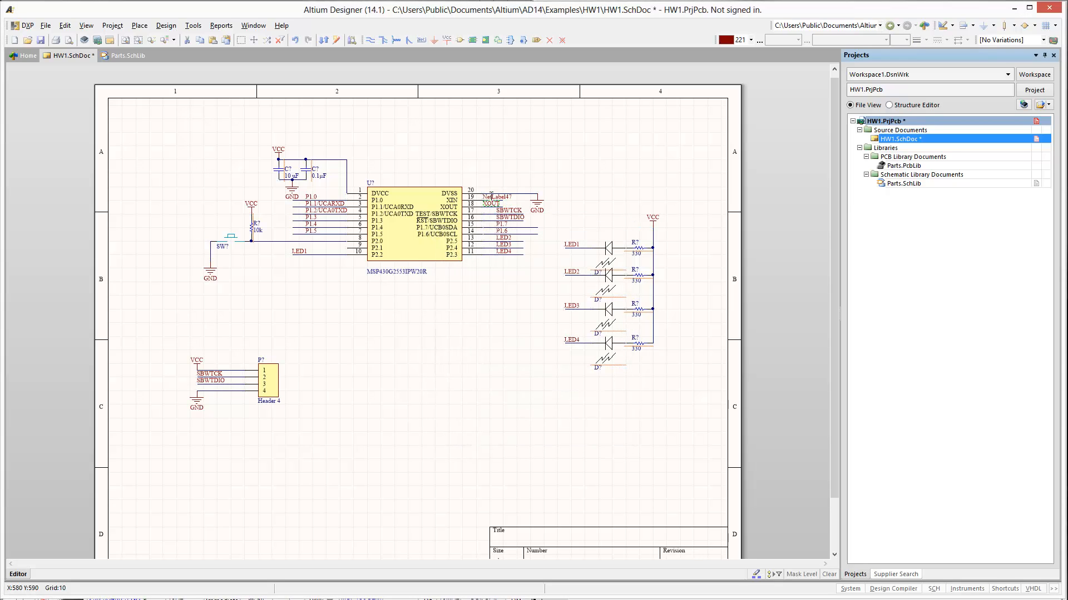
pyautogui.doubleClick(491, 196)
pyautogui.write('XIN')
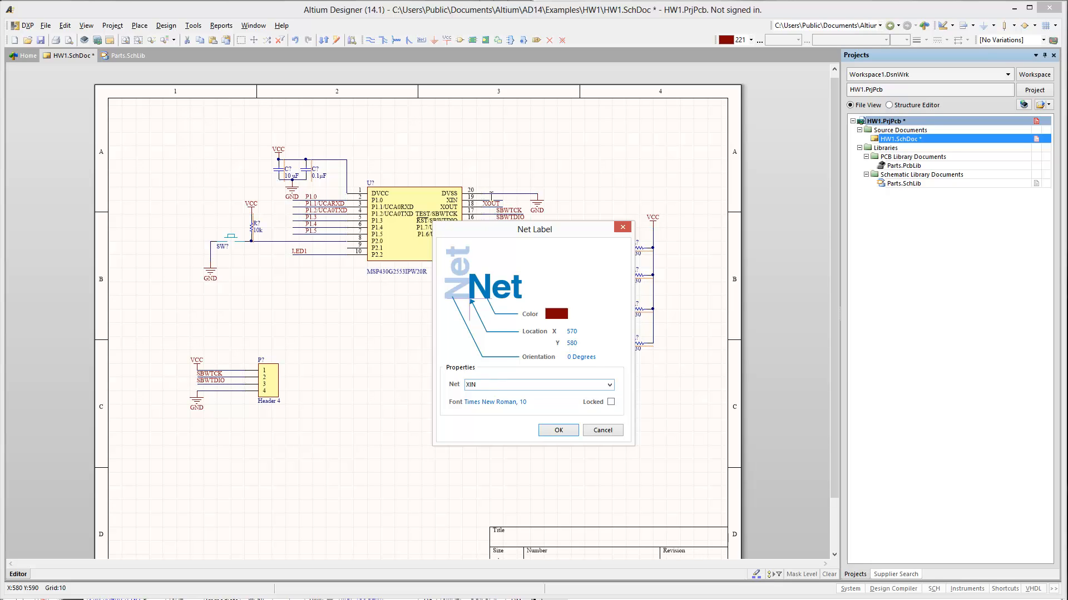
pyautogui.press('Return')
pyautogui.click(416, 330)
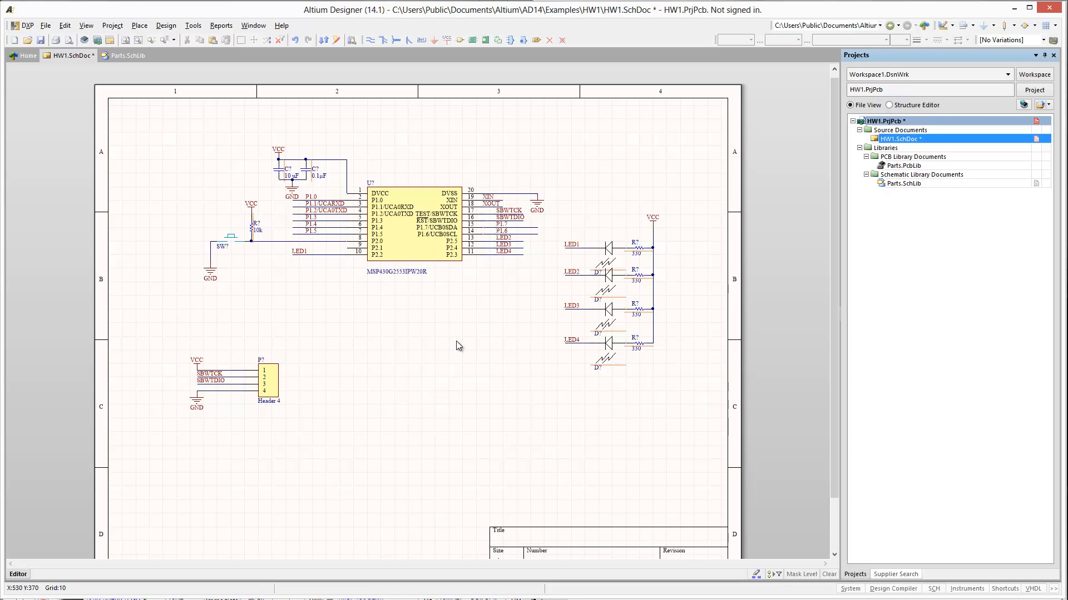
# - Place one Header 10 part from Miscellaneous Connectors.IntLib in the empty area below the chip
pyautogui.press('p')
pyautogui.press('p')
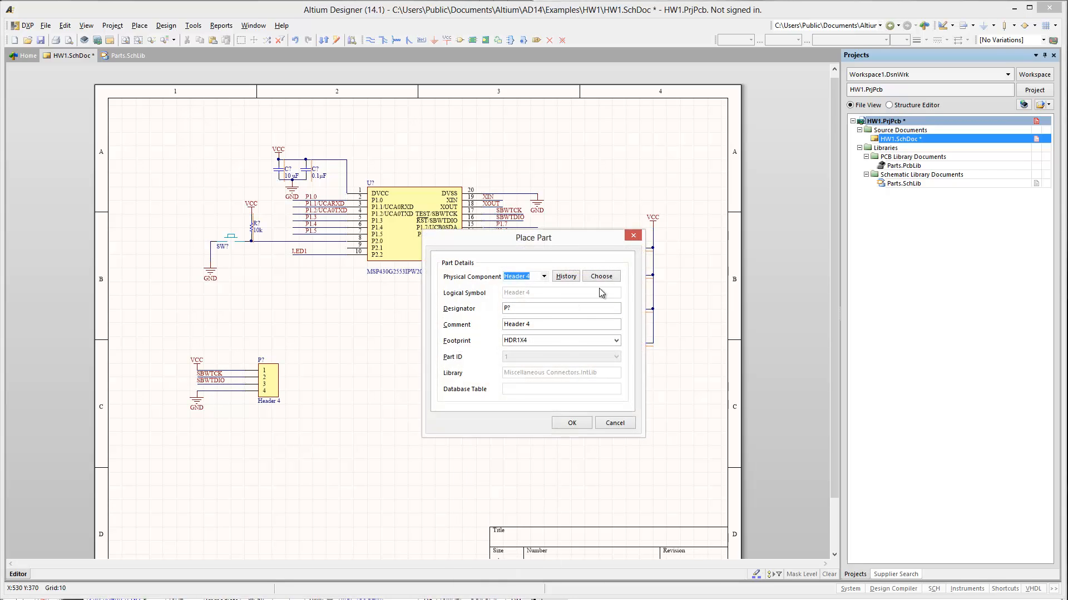
pyautogui.click(601, 277)
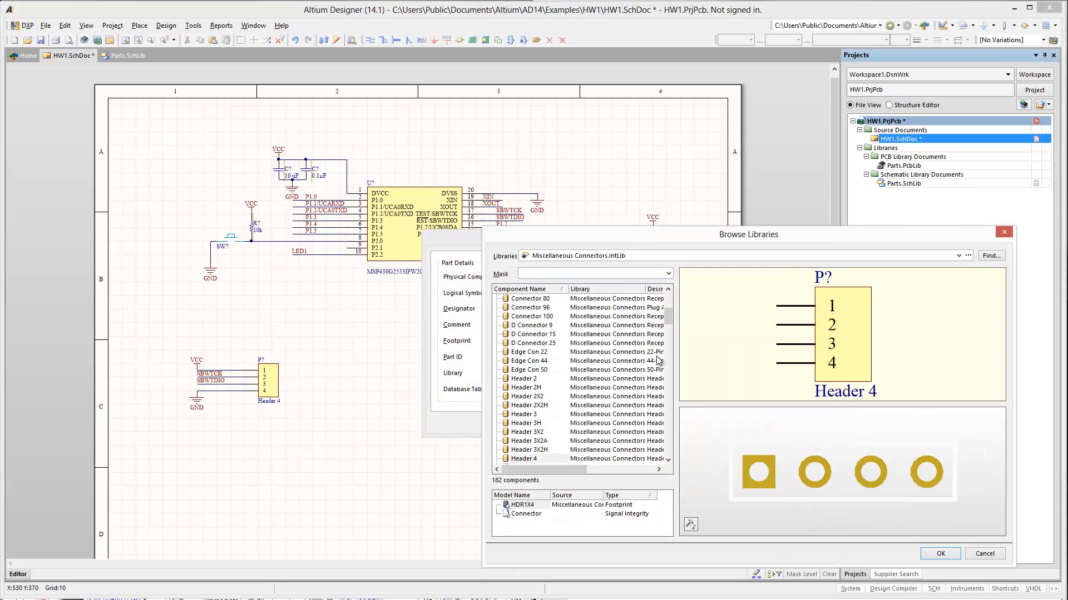
pyautogui.moveTo(665, 323); pyautogui.dragTo(664, 358)
pyautogui.click(526, 397)
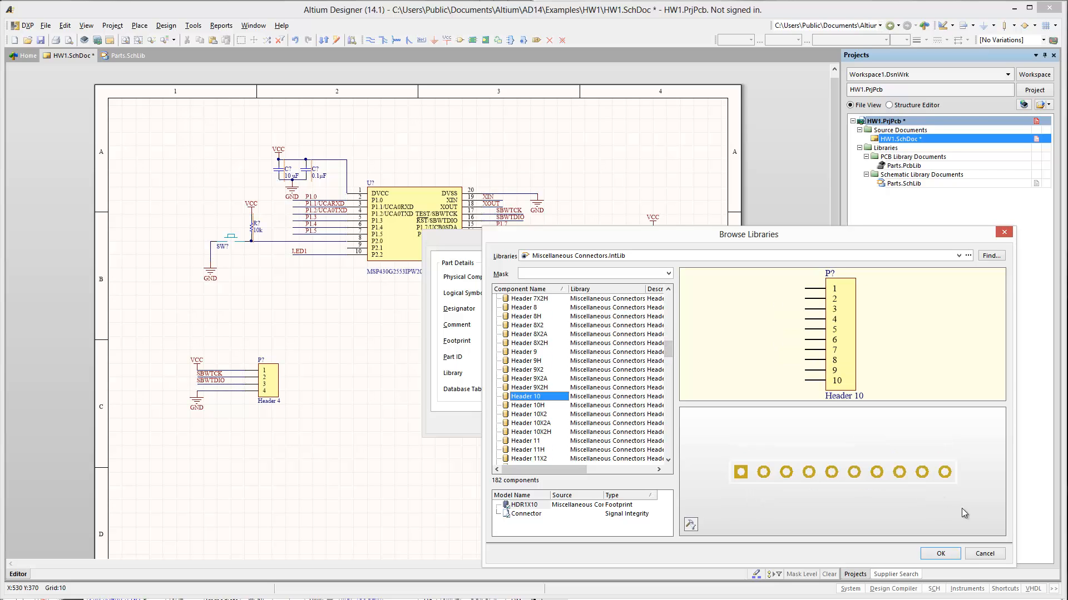
pyautogui.click(940, 554)
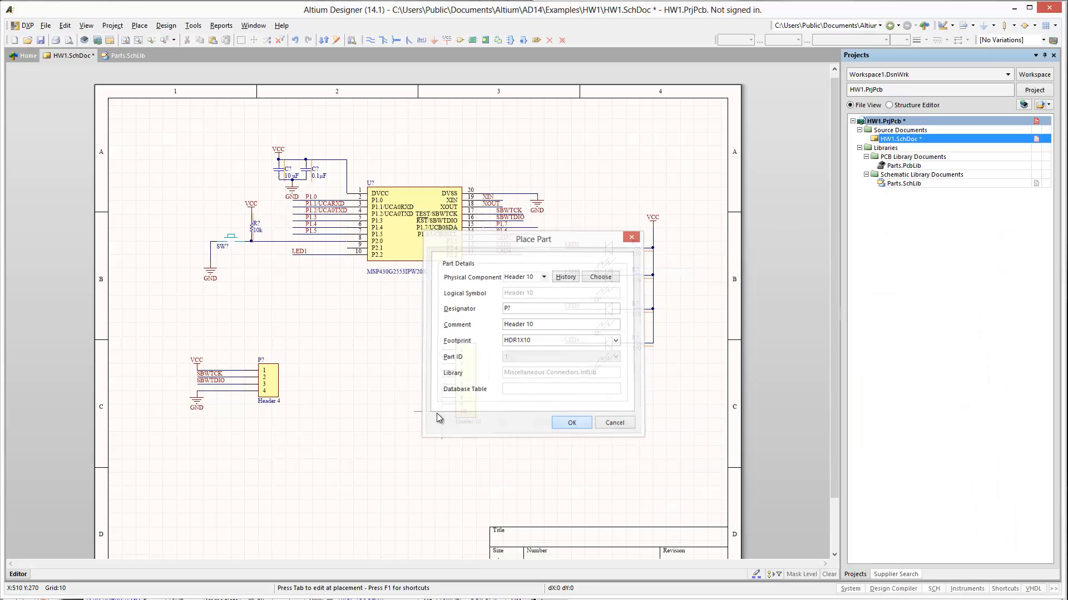
pyautogui.press('Return')
pyautogui.click(463, 438)
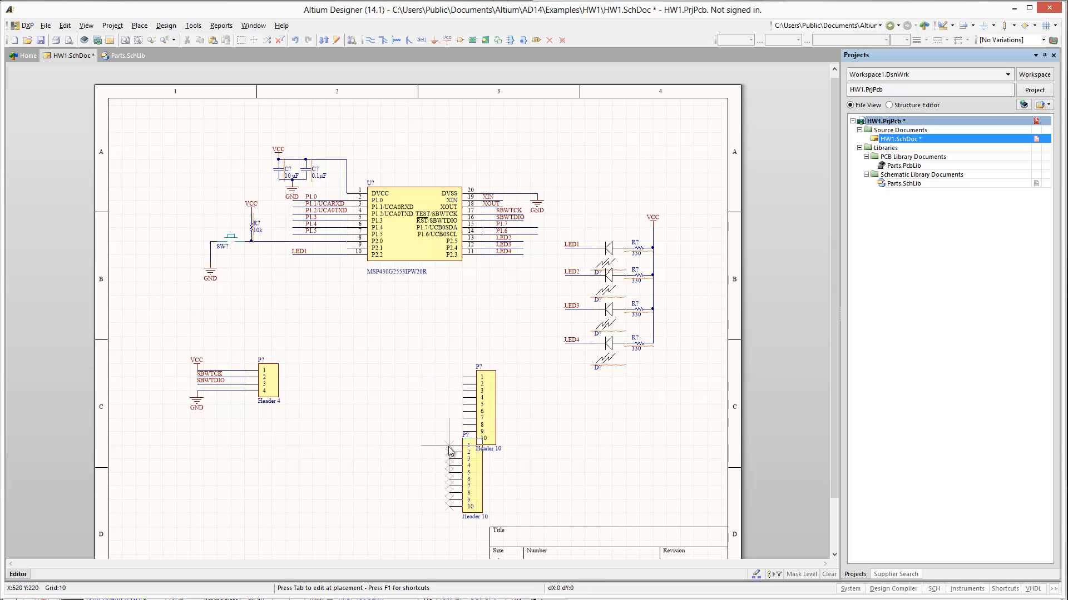
pyautogui.press('Escape')
pyautogui.press('Escape')
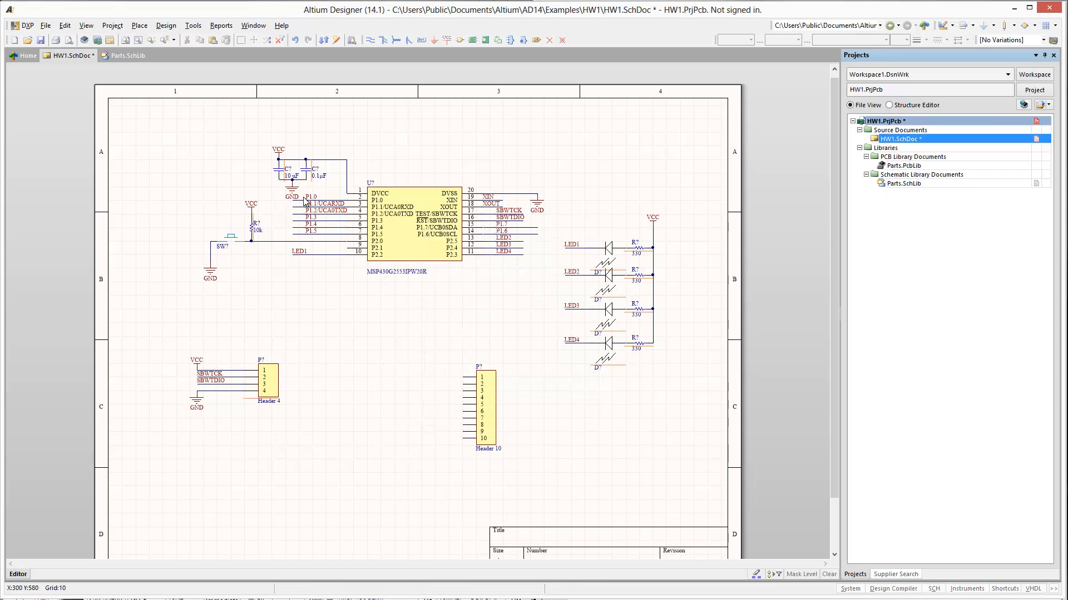
# - Copy the six net labels at chip pins 2 through 7 to the free space beside the 10-pin header's upper pins
pyautogui.moveTo(304, 192); pyautogui.dragTo(359, 239)
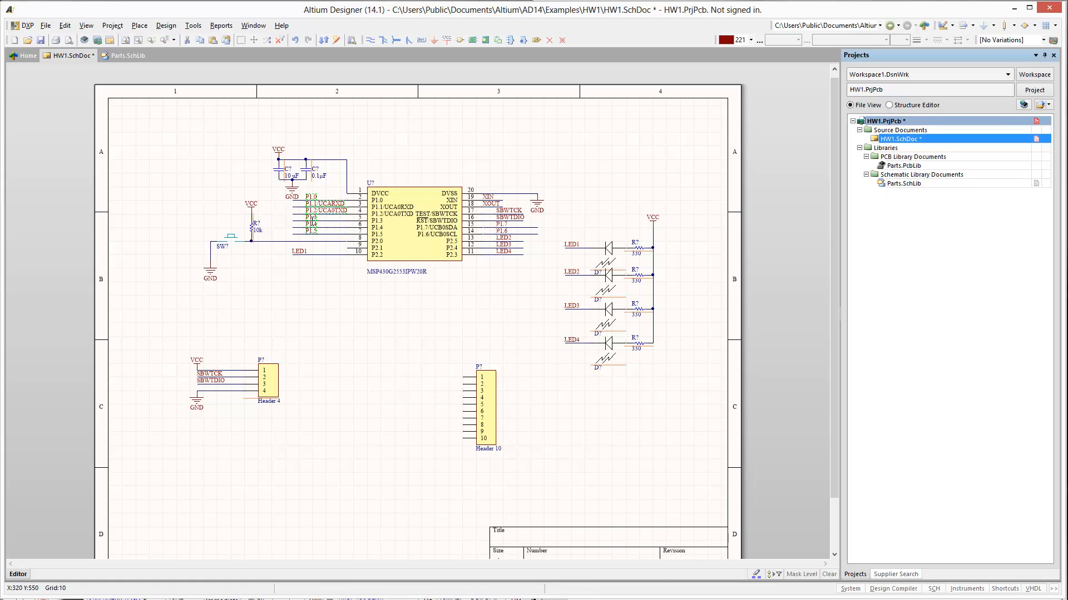
pyautogui.hotkey('ctrl', 'c')
pyautogui.hotkey('ctrl', 'v')
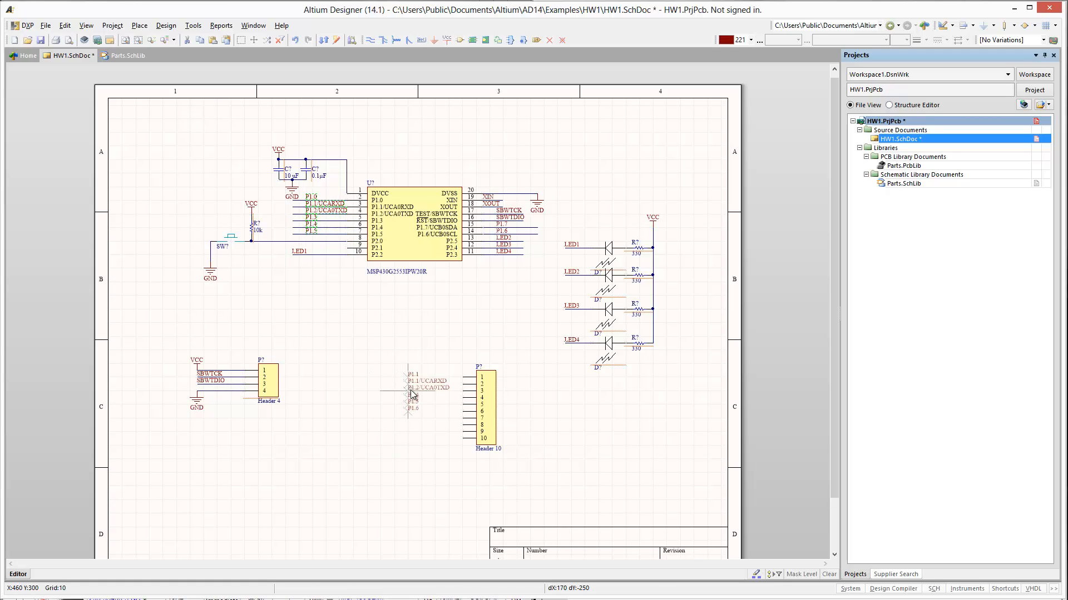
pyautogui.click(412, 394)
# - Copy the XIN, XOUT, P1.7 and P1.6 net labels from the chip to directly below the label group beside the 10-pin header
pyautogui.click(505, 232)
pyautogui.hotkey('ctrl', 'v')
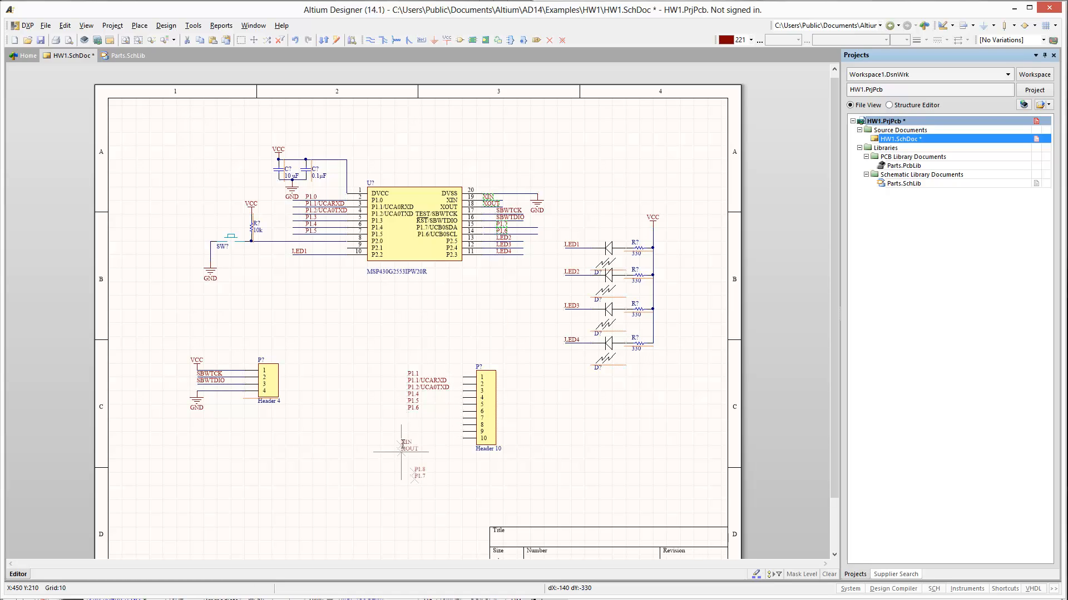
pyautogui.click(408, 426)
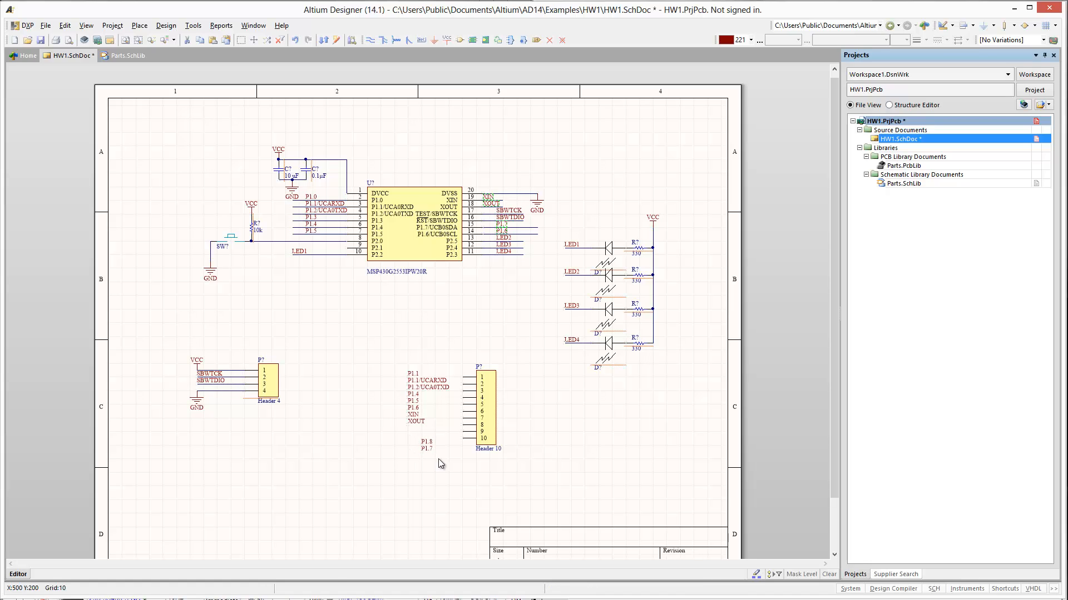
# - Move the last two net labels directly under XOUT and copy the wires of chip pins 2–7 to connect the labels to all ten header pins
pyautogui.moveTo(438, 460); pyautogui.dragTo(407, 432)
pyautogui.moveTo(296, 236); pyautogui.dragTo(461, 407)
pyautogui.hotkey('ctrl', 'v')
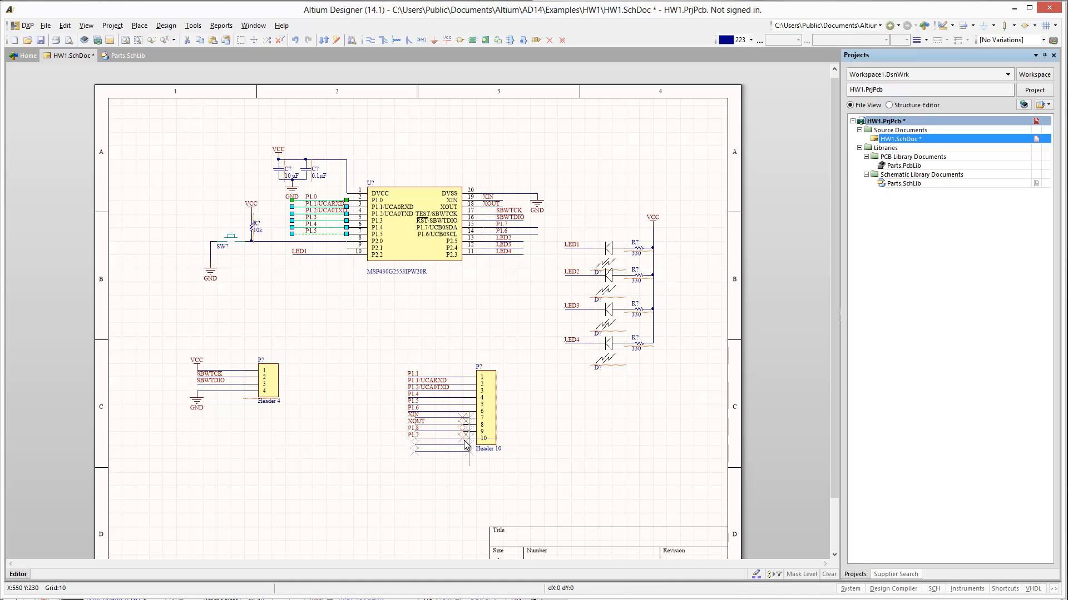
pyautogui.click(461, 442)
pyautogui.click(456, 455)
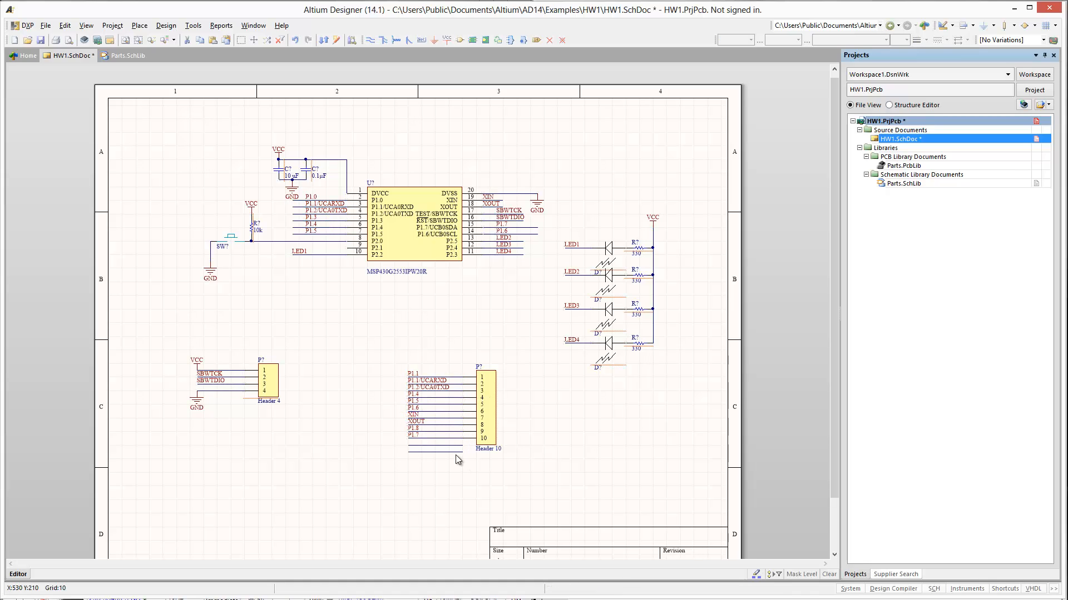
# - Delete the two surplus wires below pin 10 of the 10-pin header and save the schematic
pyautogui.click(453, 452)
pyautogui.press('Delete')
pyautogui.press('Delete')
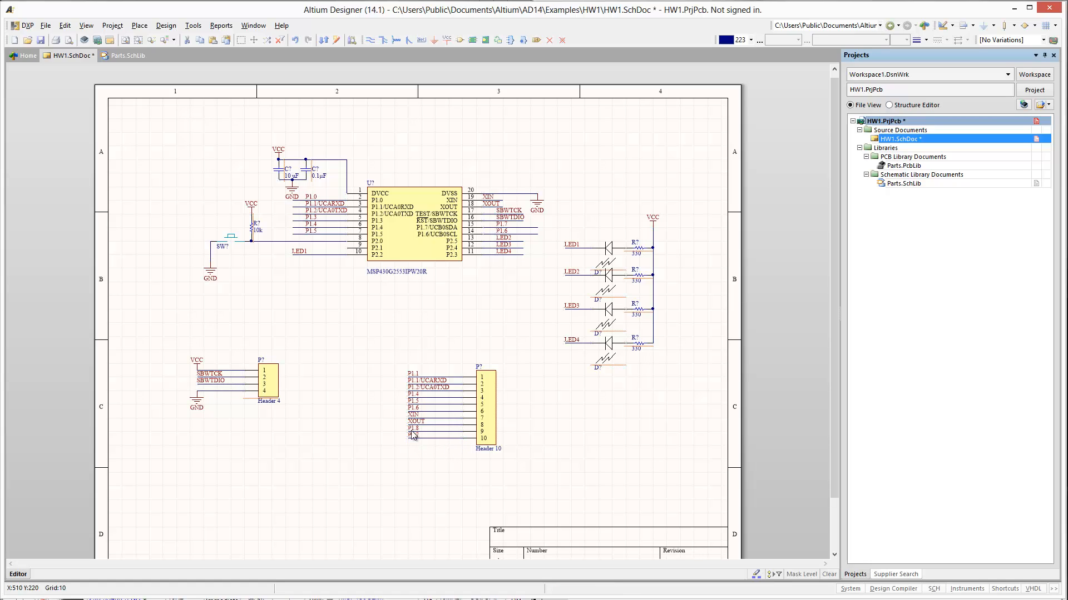
pyautogui.click(42, 40)
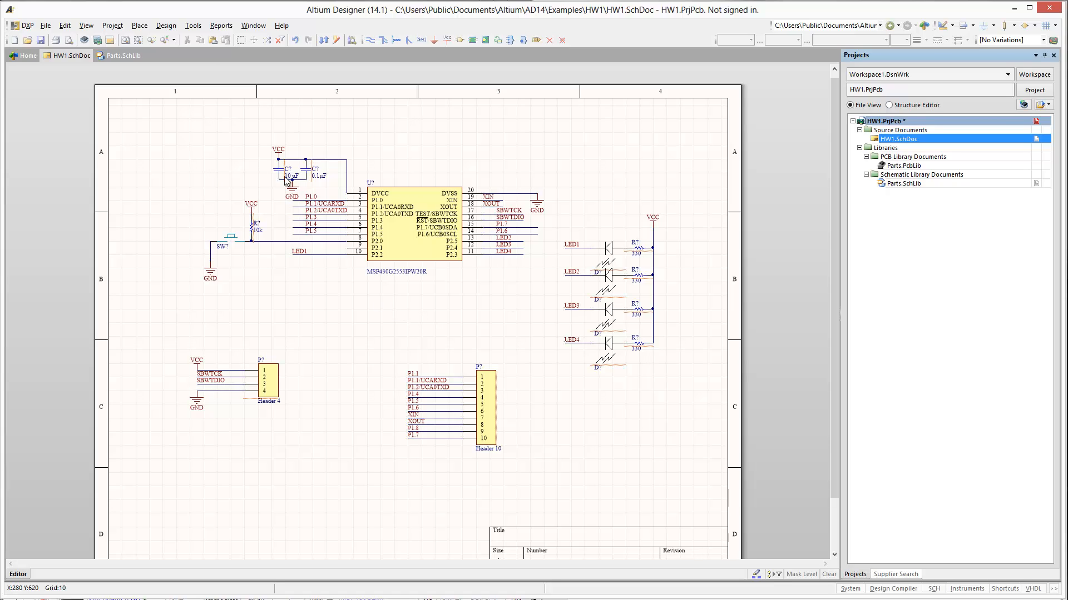
# - Generate proposed numbered designators for all components in HW1.SchDoc with Annotate Schematics, processing across then down
pyautogui.click(192, 26)
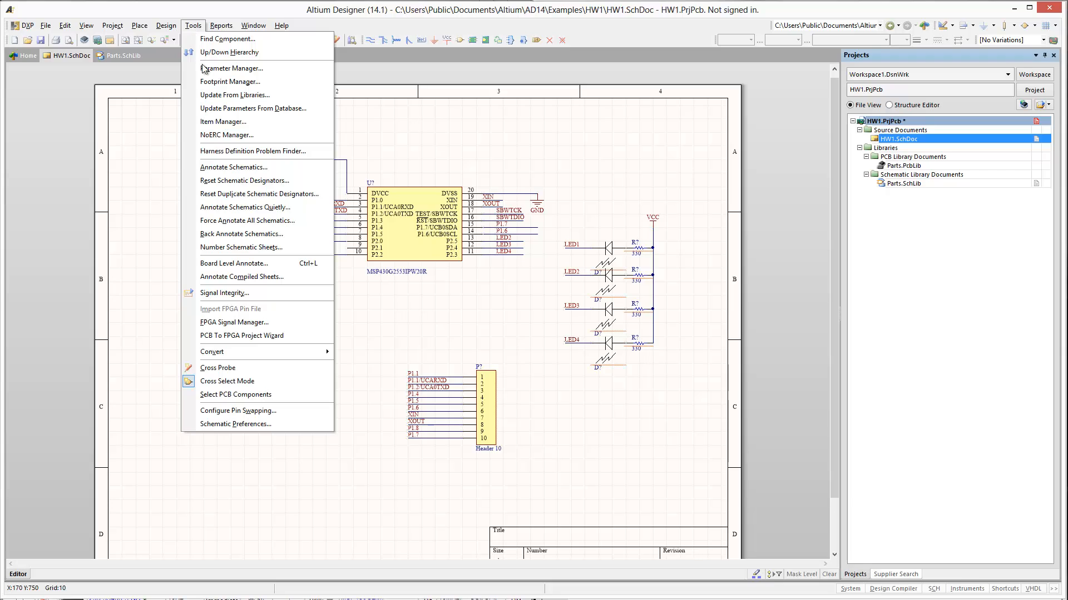
pyautogui.click(270, 168)
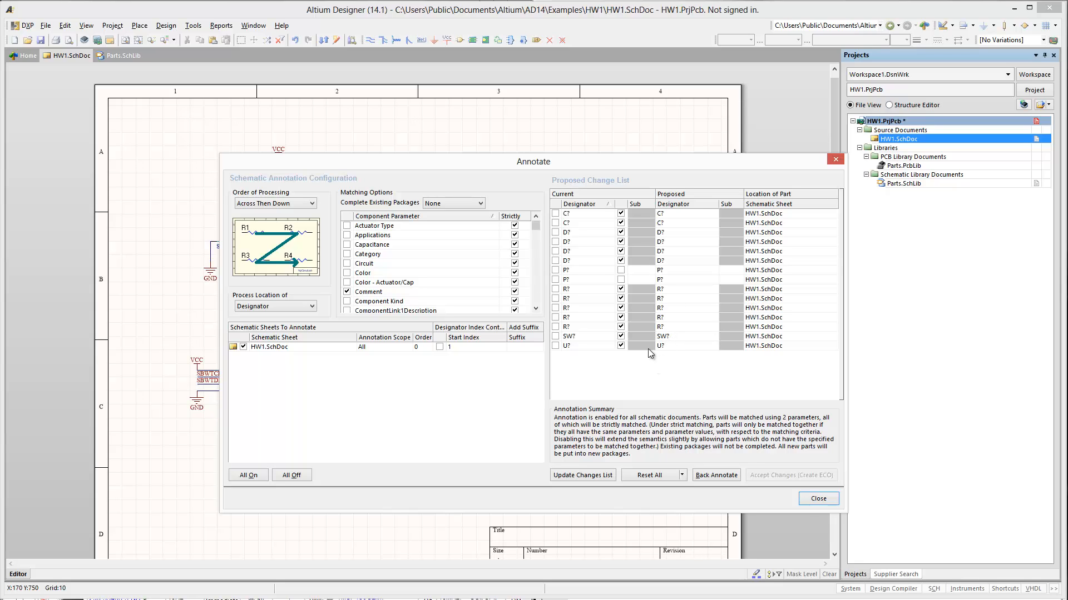
pyautogui.click(575, 476)
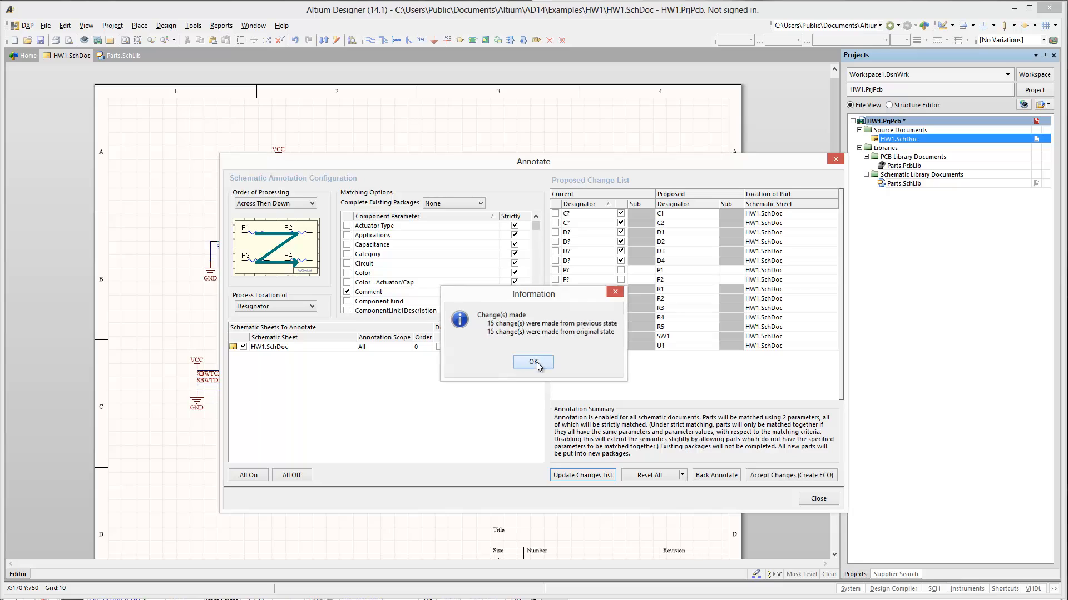
pyautogui.click(532, 363)
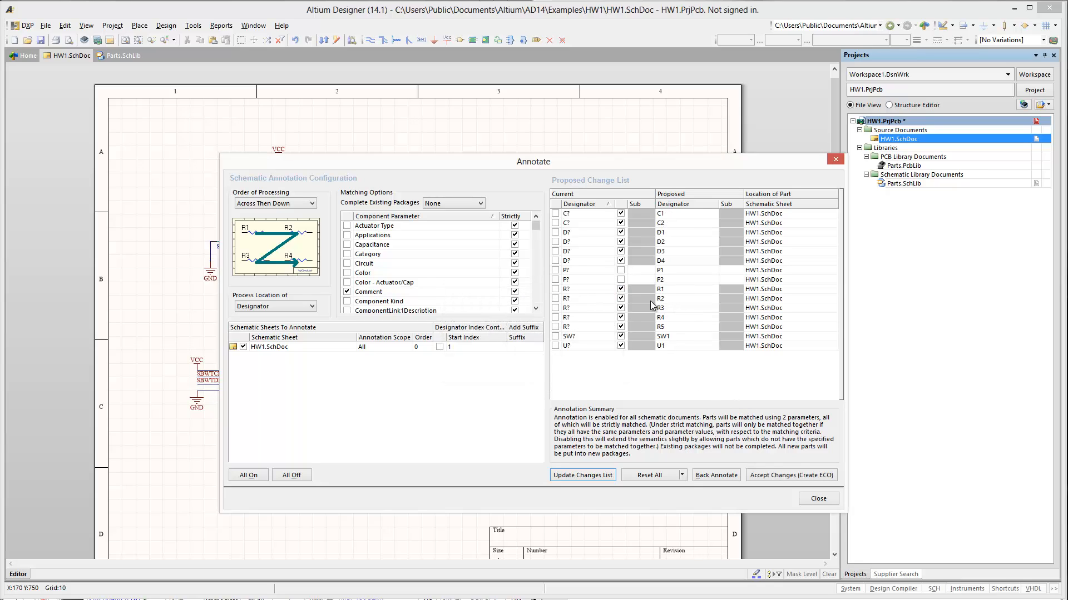
# - Accept the proposed designators, validate and execute their engineering change order, and save the schematic
pyautogui.click(803, 476)
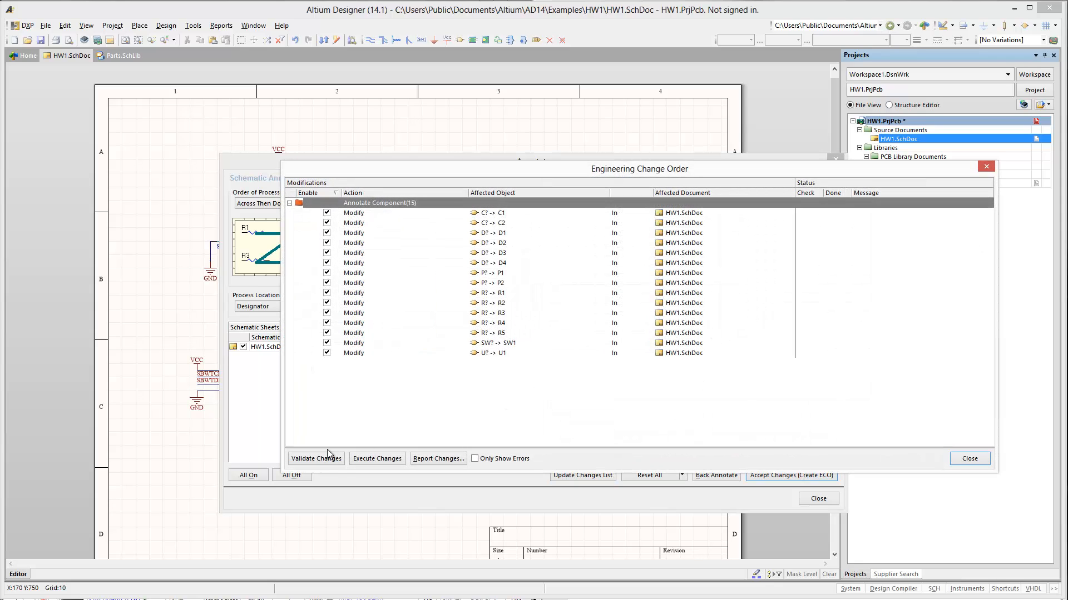
pyautogui.click(328, 457)
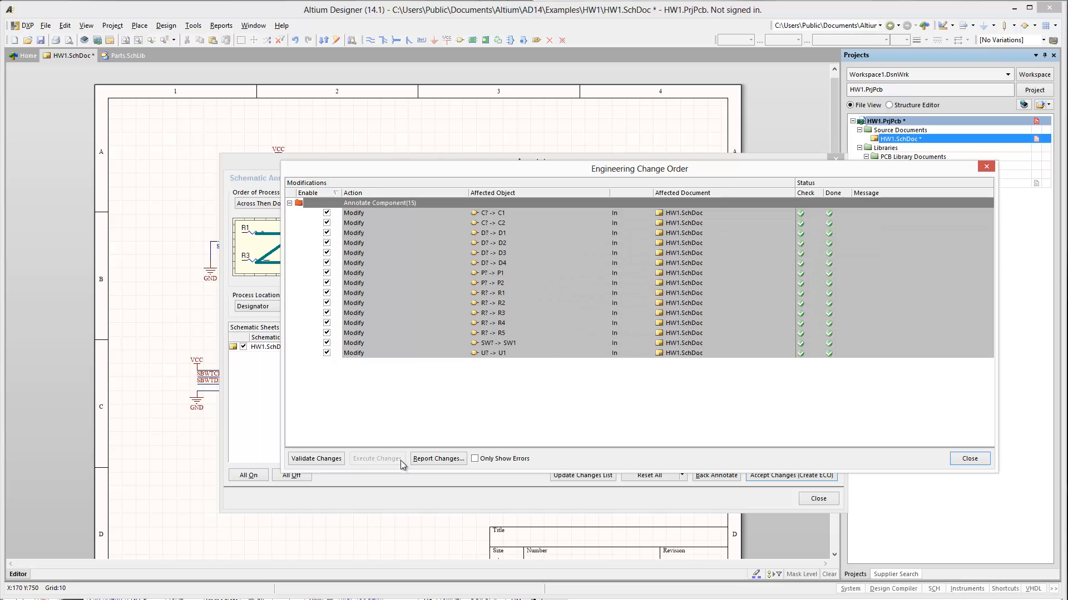
pyautogui.click(969, 459)
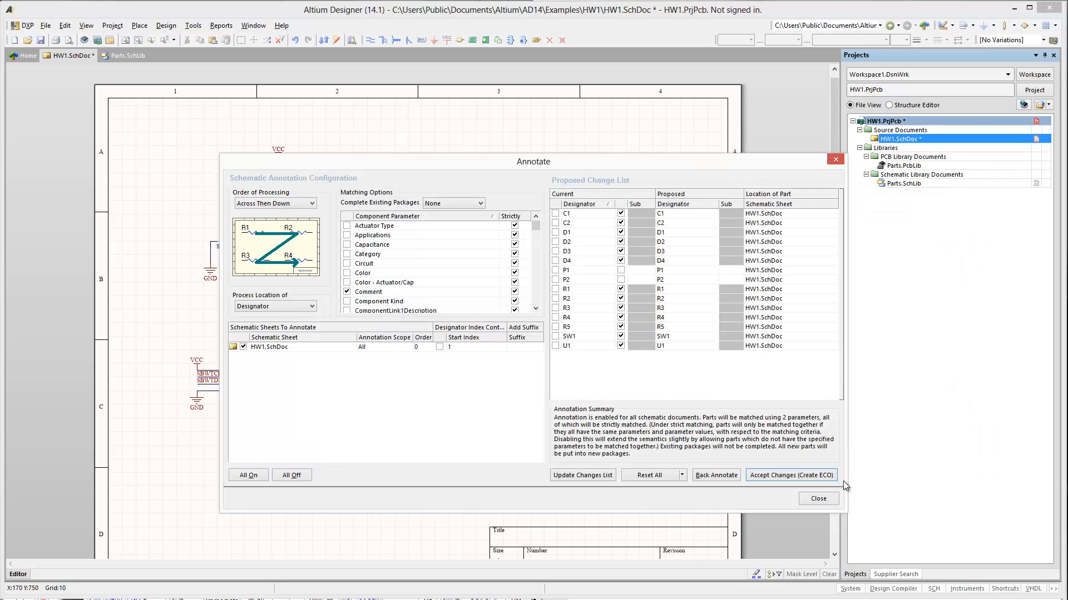
pyautogui.click(820, 497)
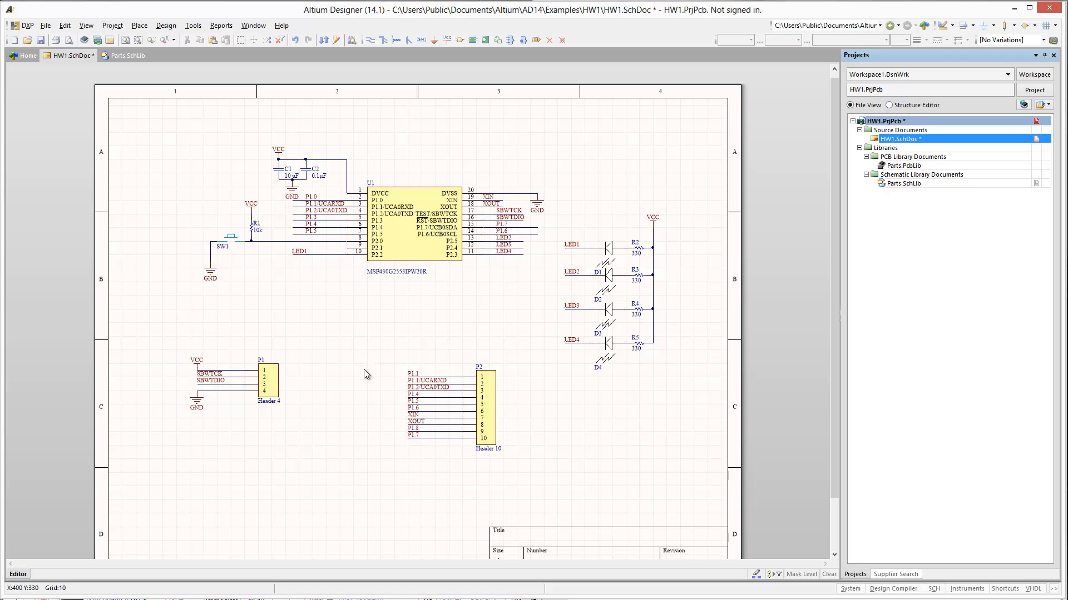
pyautogui.click(41, 40)
pyautogui.scroll(-2, 202, 297)
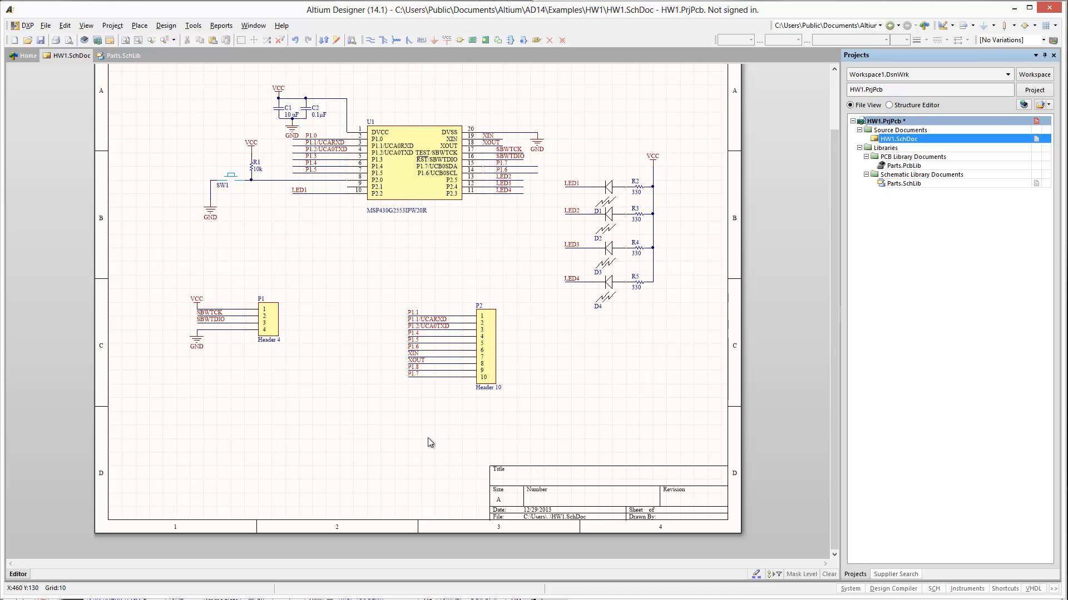
pyautogui.press('p')
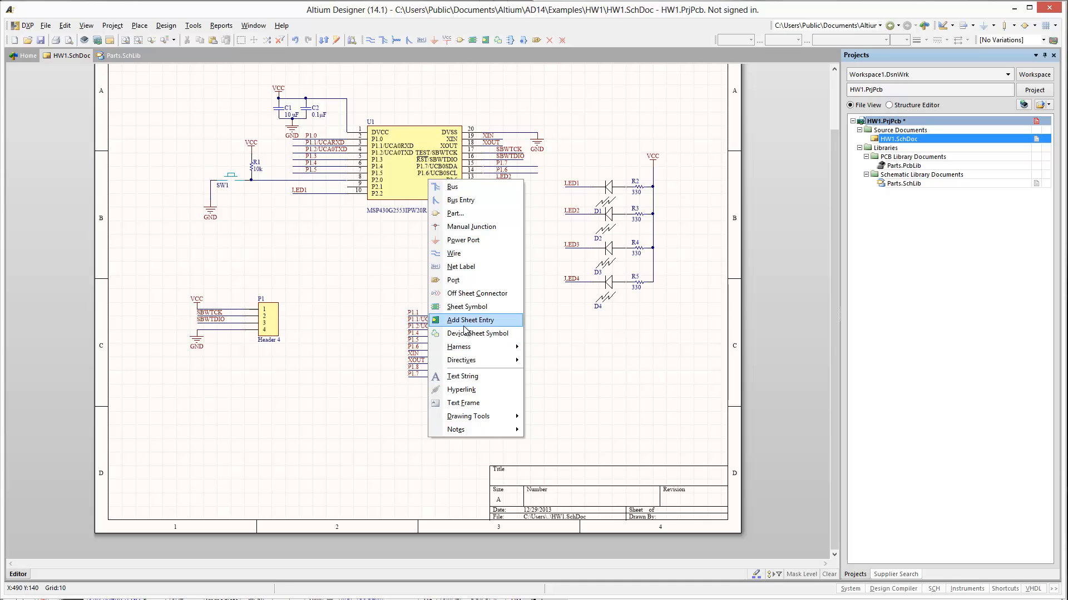
pyautogui.click(461, 376)
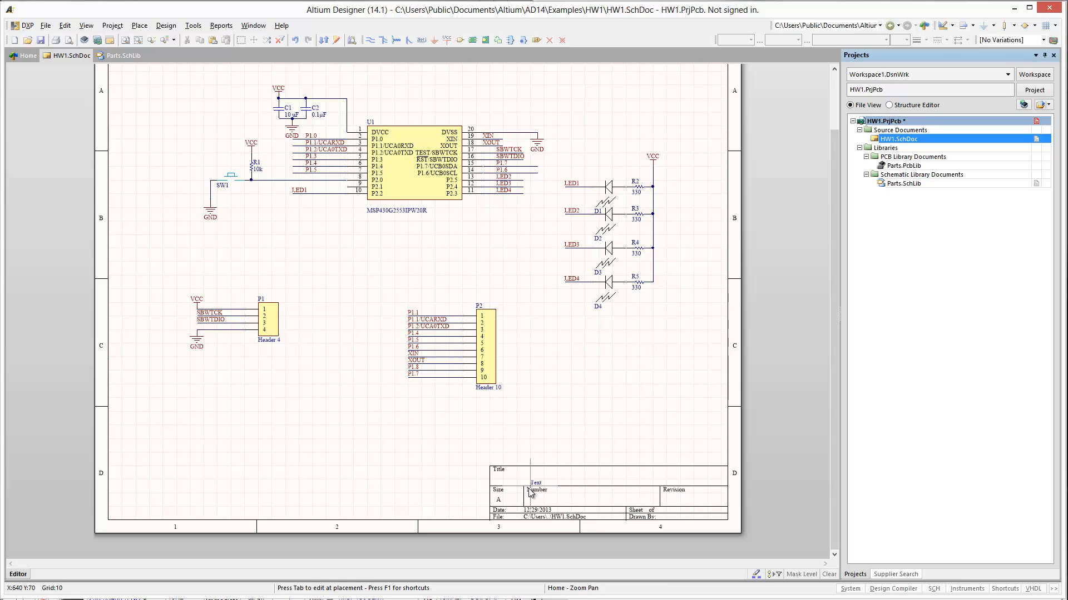
pyautogui.press('Escape')
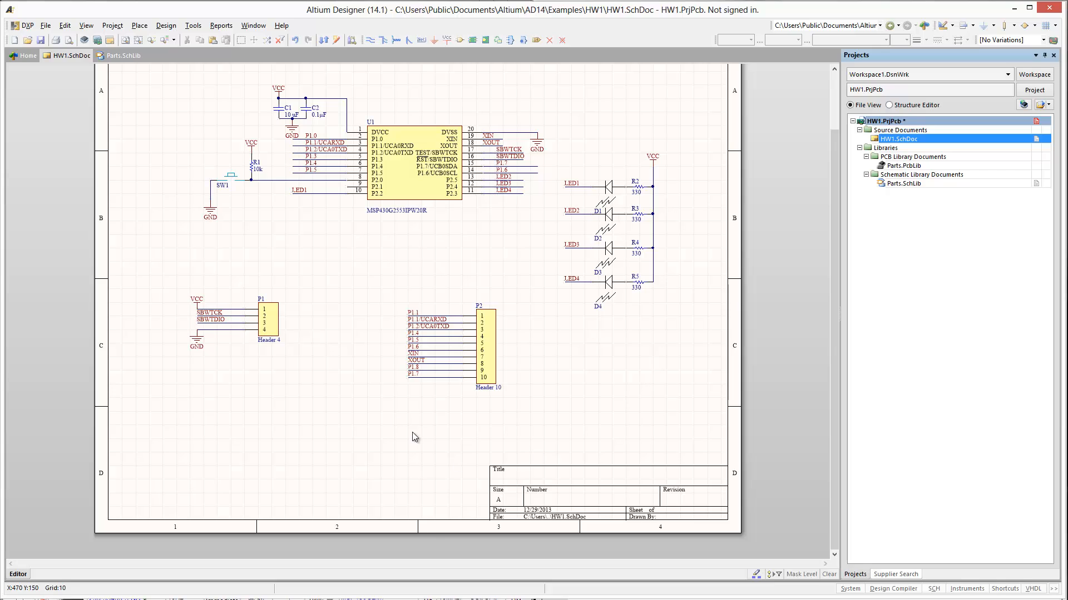
# - Set the Title parameter in the sheet's document options to HomeWork1
pyautogui.rightClick(340, 442)
pyautogui.moveTo(371, 596)
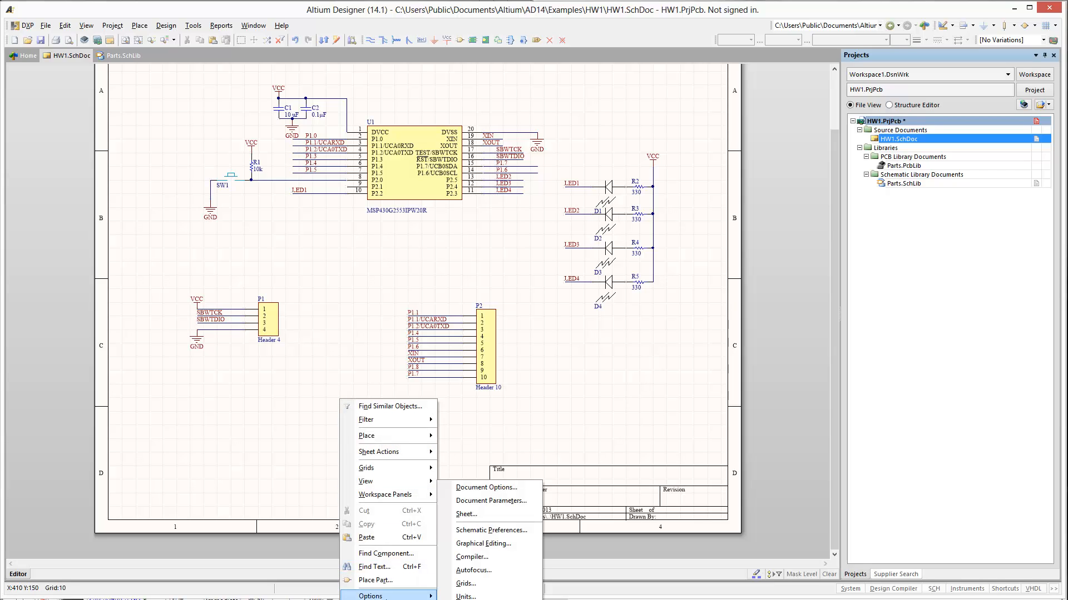
pyautogui.click(486, 488)
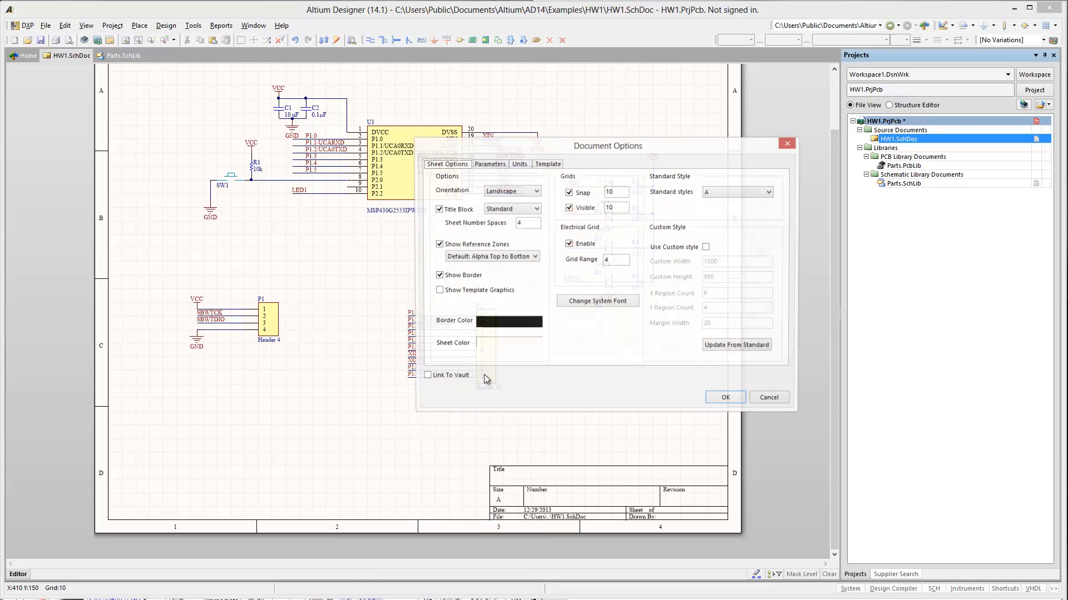
pyautogui.click(487, 166)
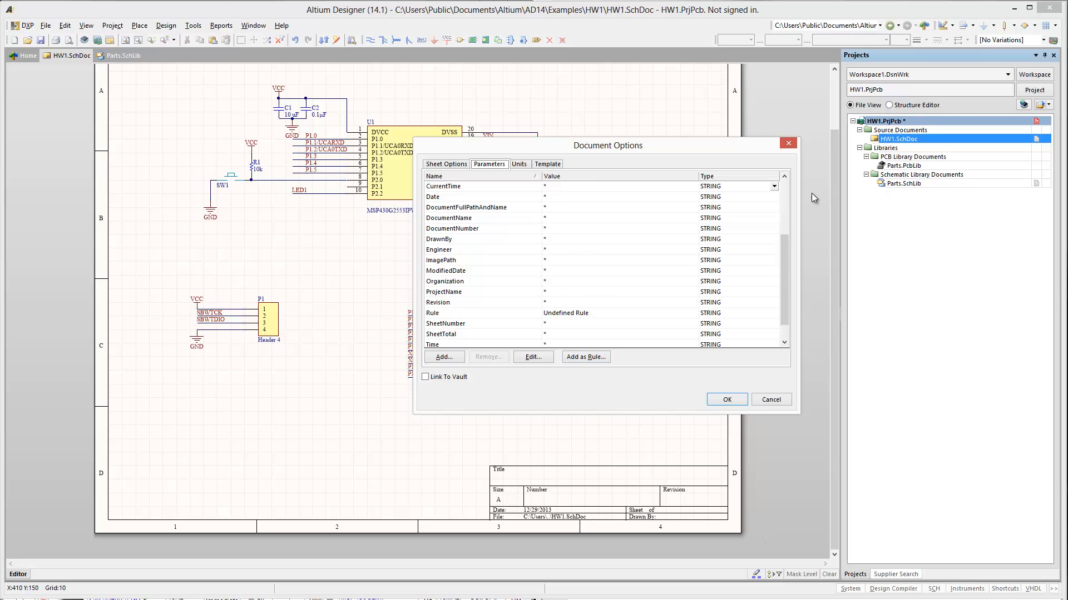
pyautogui.moveTo(782, 261); pyautogui.dragTo(784, 320)
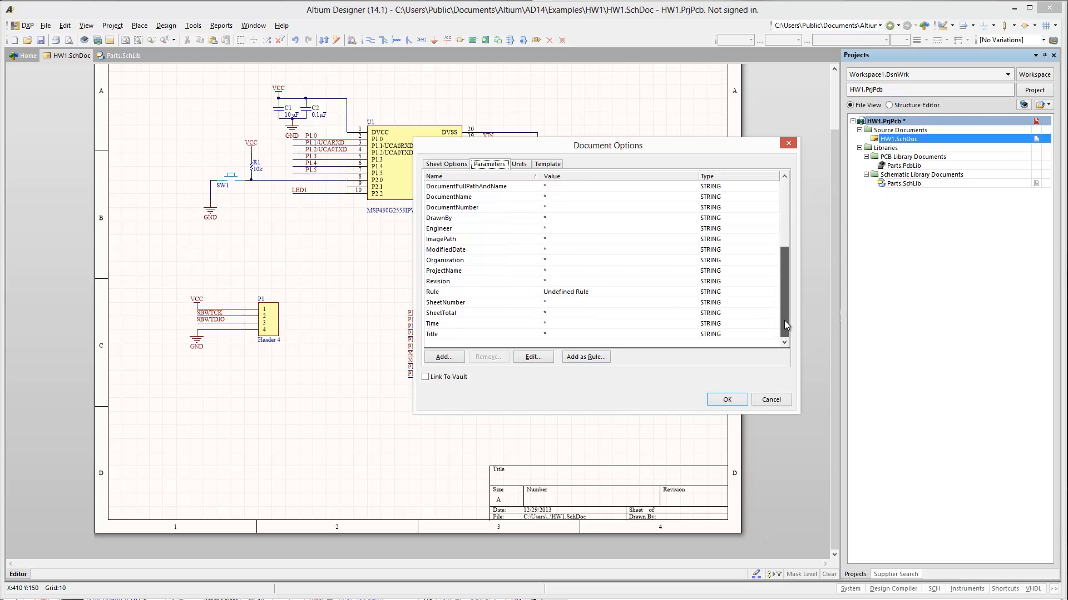
pyautogui.click(570, 335)
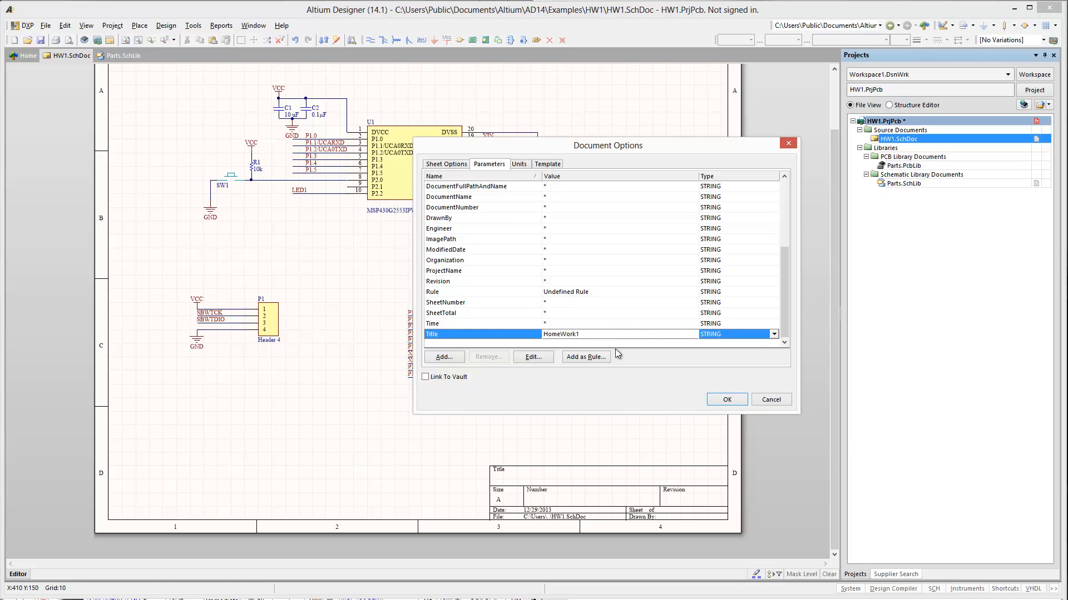
pyautogui.write('HomeWork1')
pyautogui.click(726, 399)
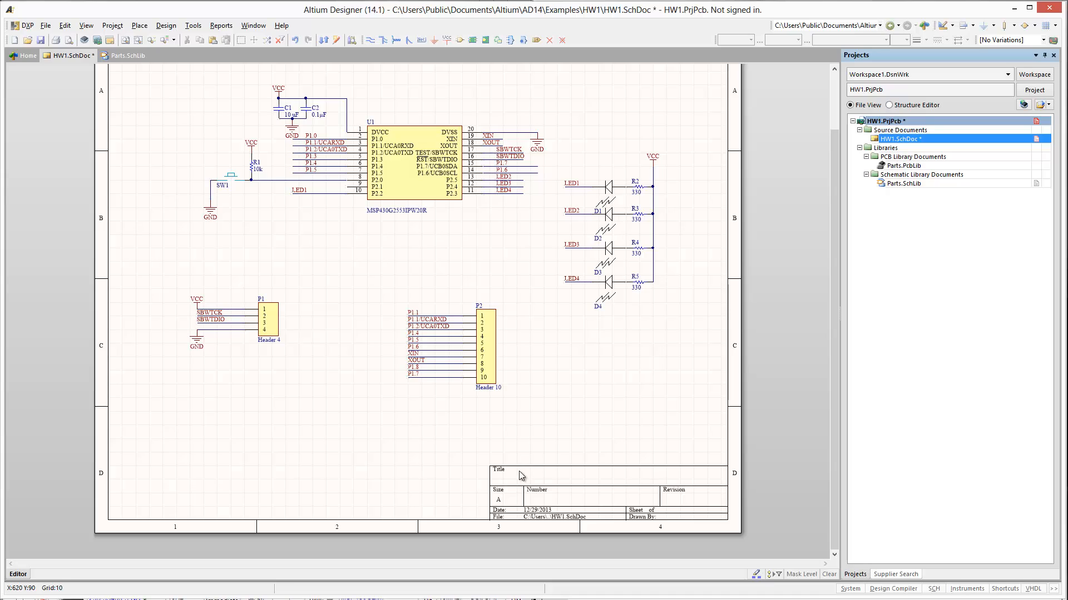